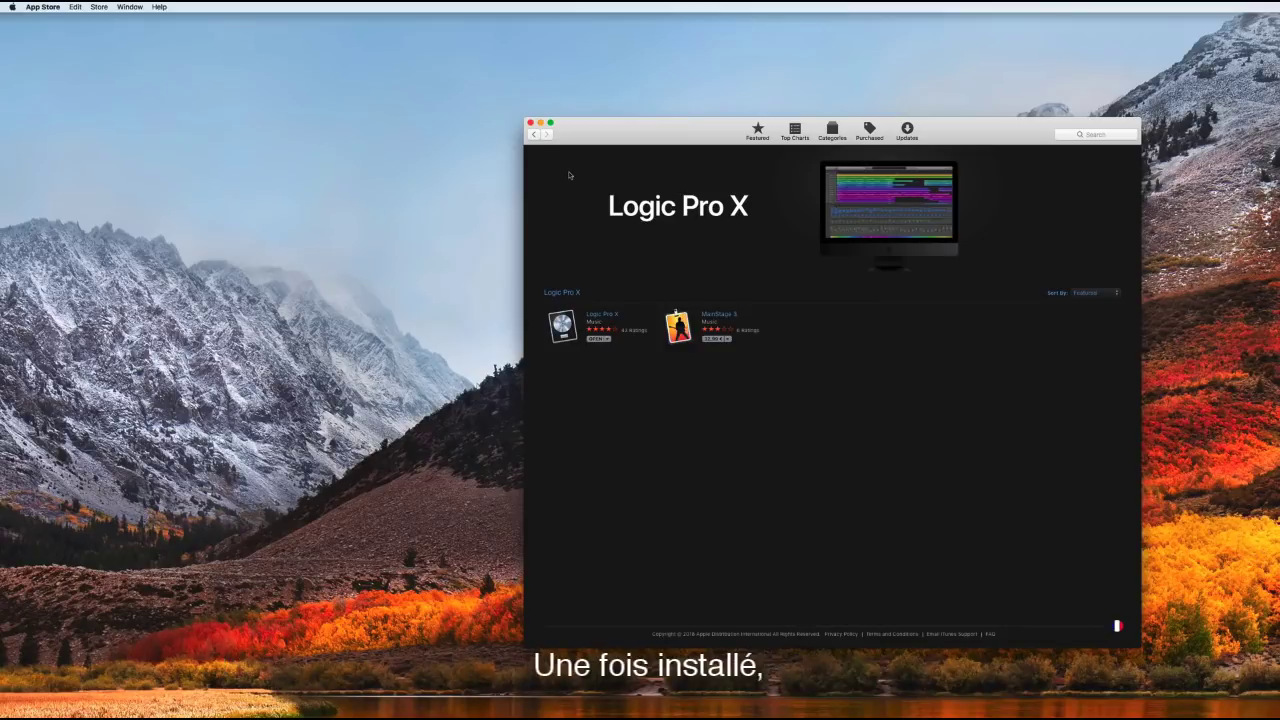
Close the Logic Pro X store page in the App Store
{"action": "left_click", "coordinate": [531, 122]}
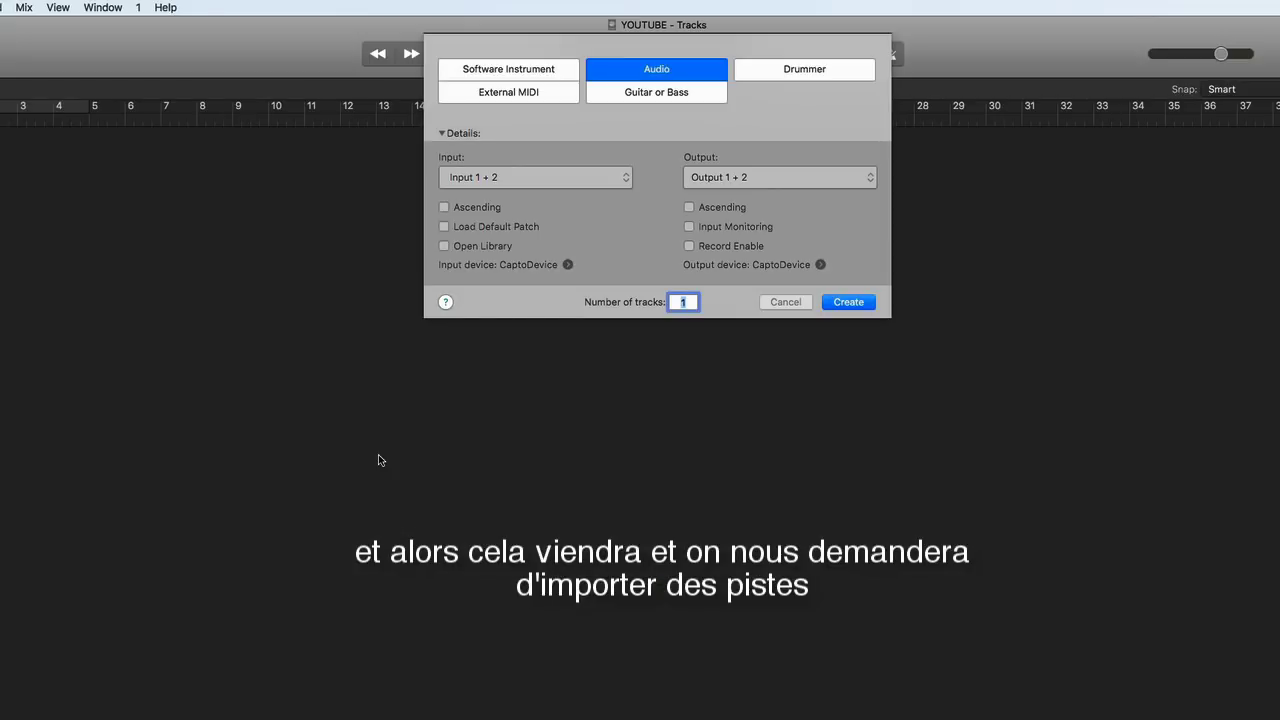
Add ten audio tracks to the YOUTUBE project
{"action": "left_click", "coordinate": [490, 68]}
{"action": "left_click", "coordinate": [629, 77]}
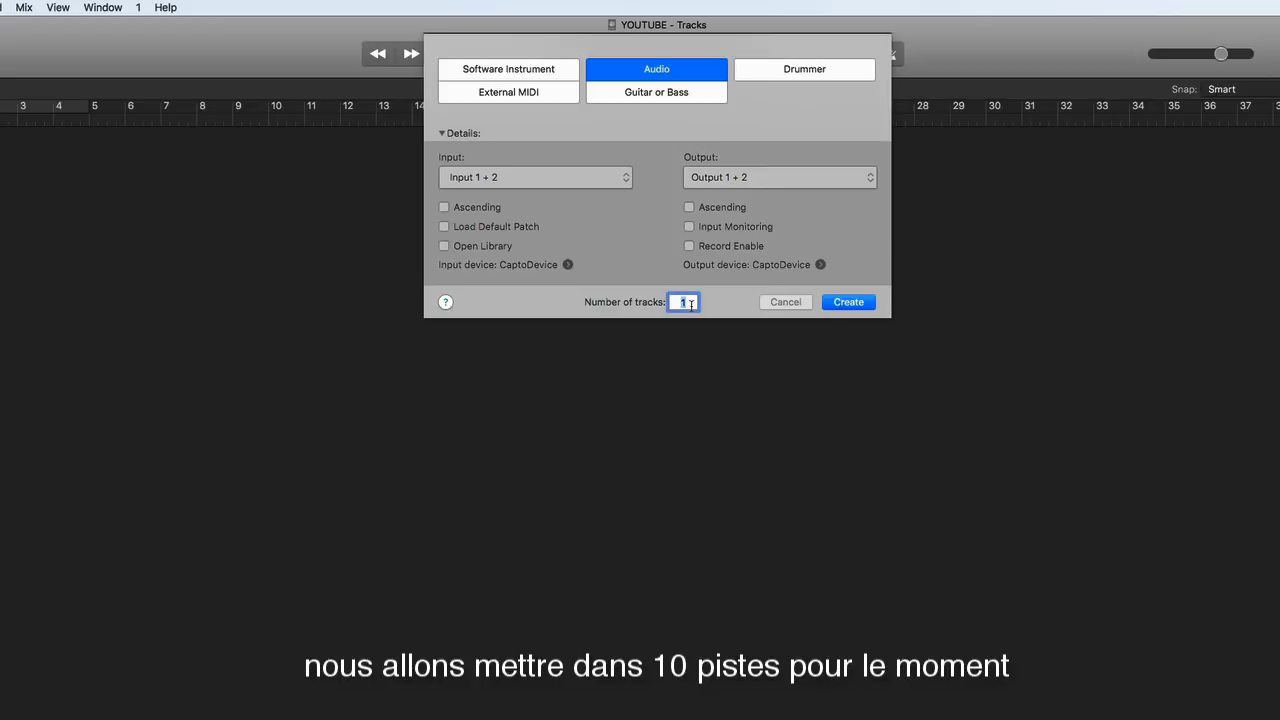
{"action": "type", "text": "10"}
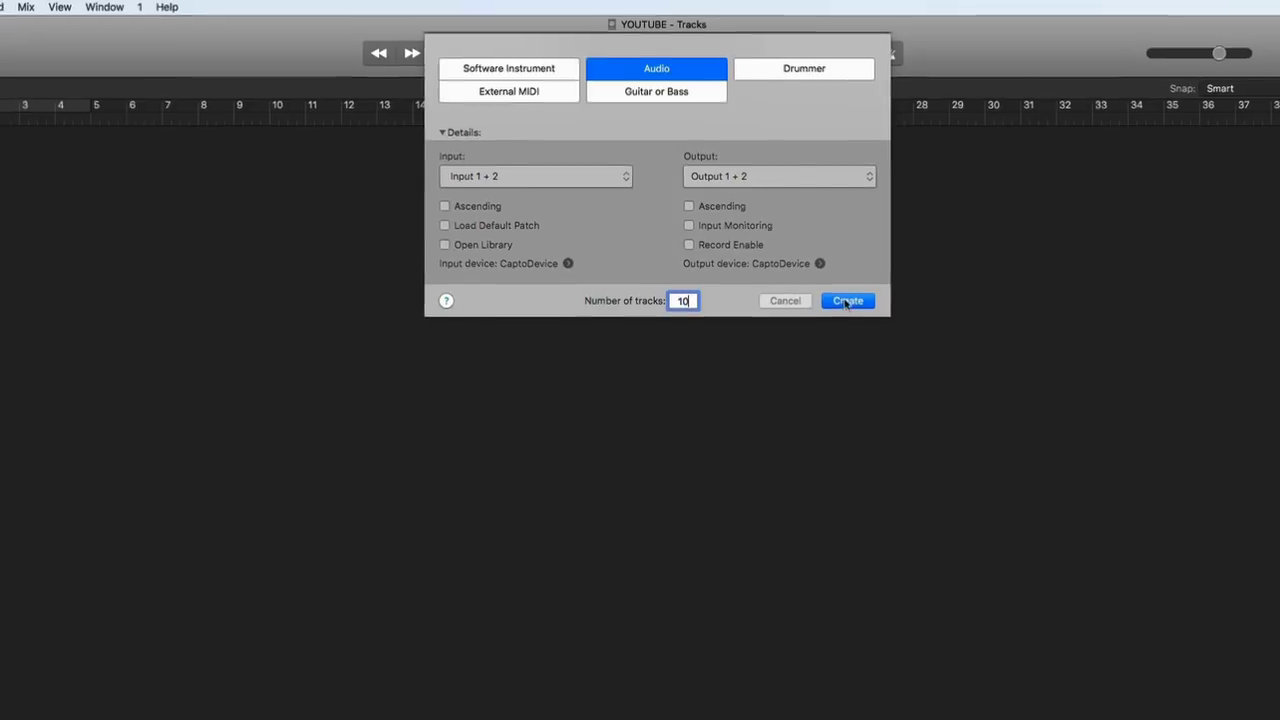
{"action": "left_click", "coordinate": [828, 303]}
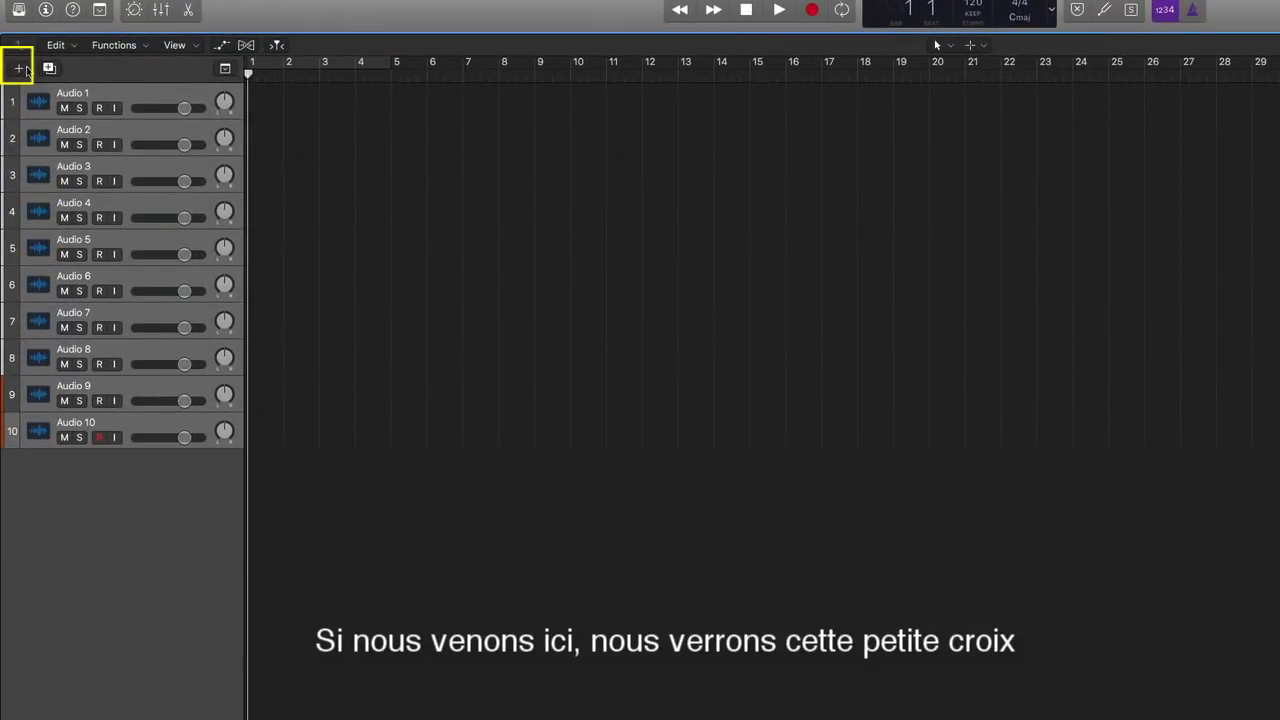
Add one software instrument track, Inst 1
{"action": "left_click", "coordinate": [20, 68]}
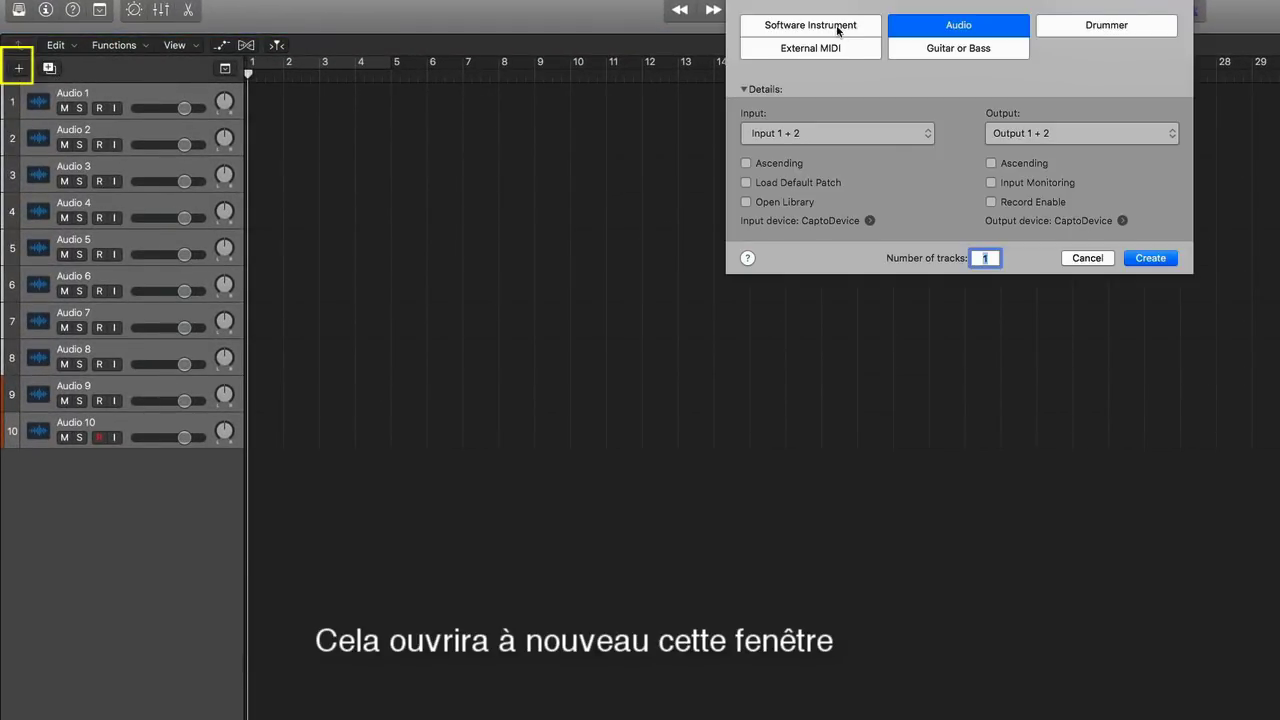
{"action": "left_click", "coordinate": [822, 27]}
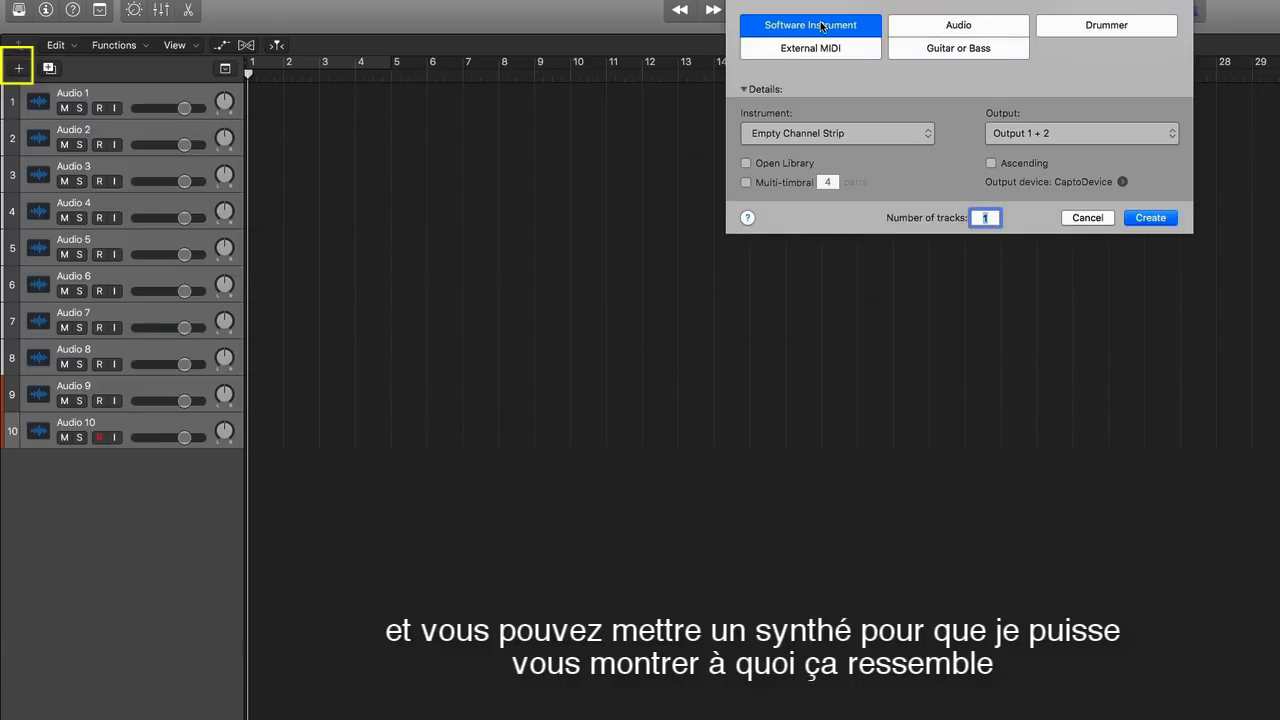
{"action": "left_click", "coordinate": [1152, 218]}
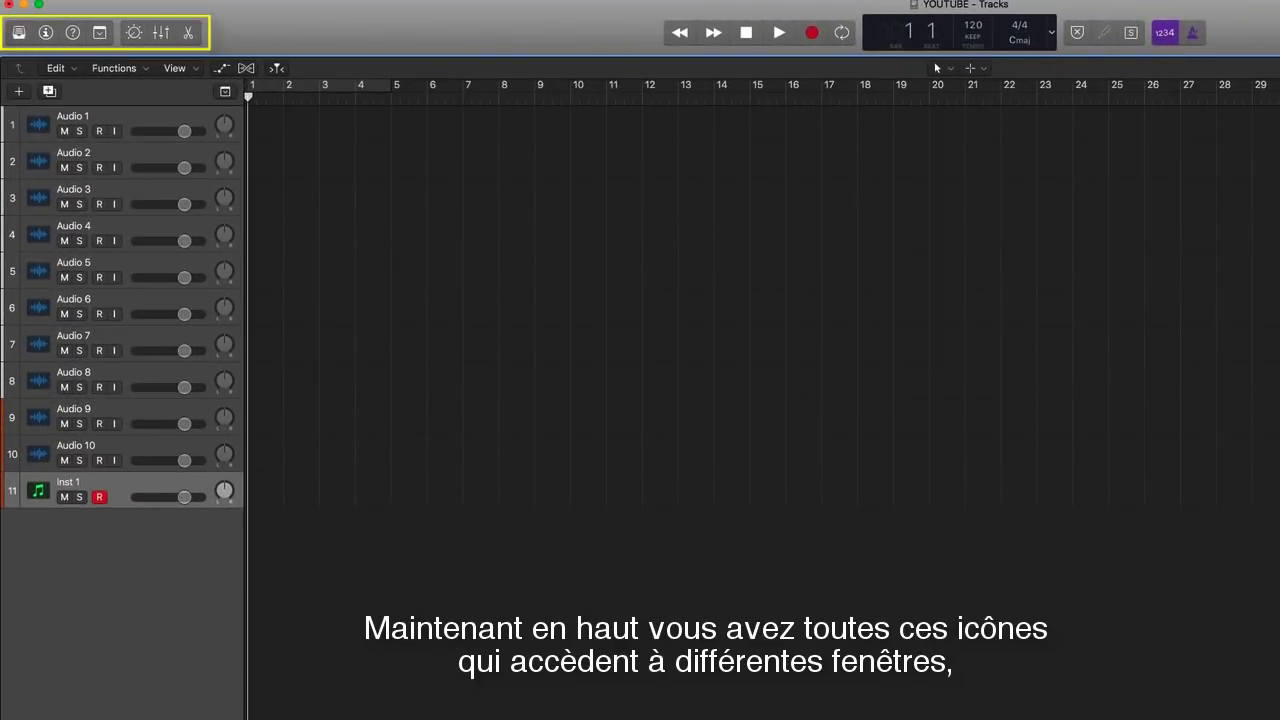
Toggle Quick Help on and off, then show the mixer for Audio 1–10 and Inst 1
{"action": "left_click", "coordinate": [72, 33]}
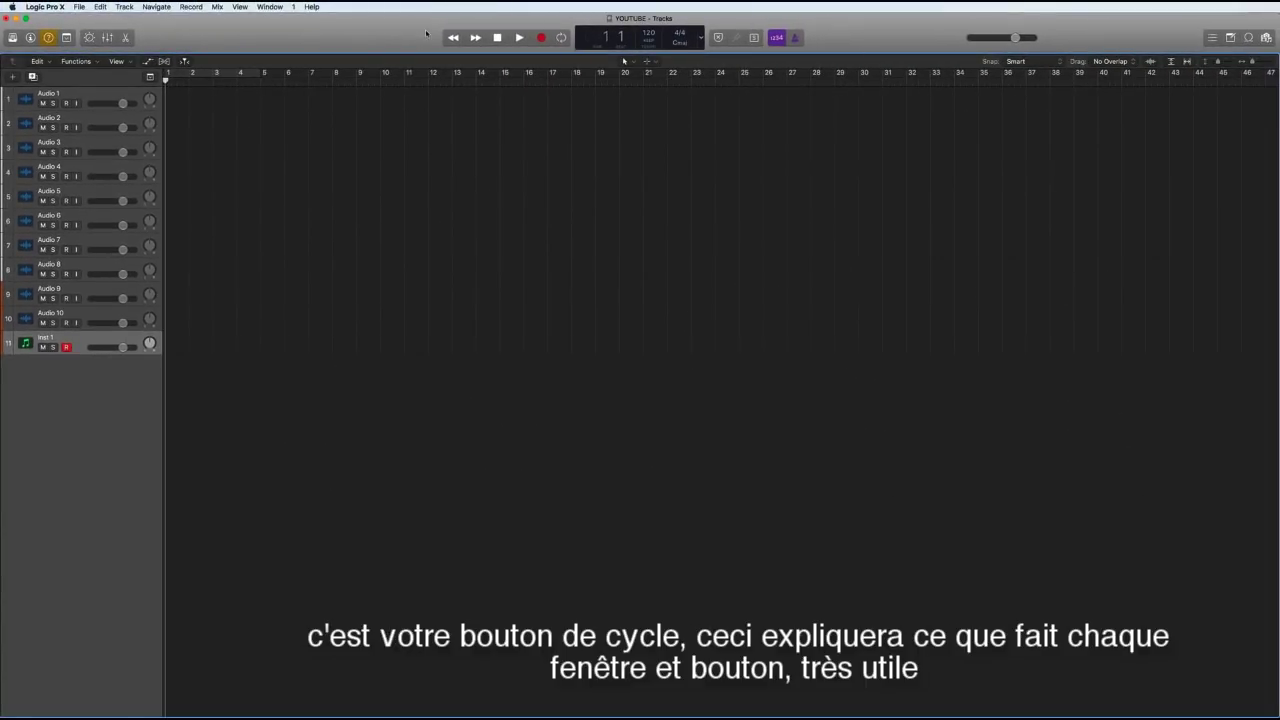
{"action": "left_click", "coordinate": [48, 37]}
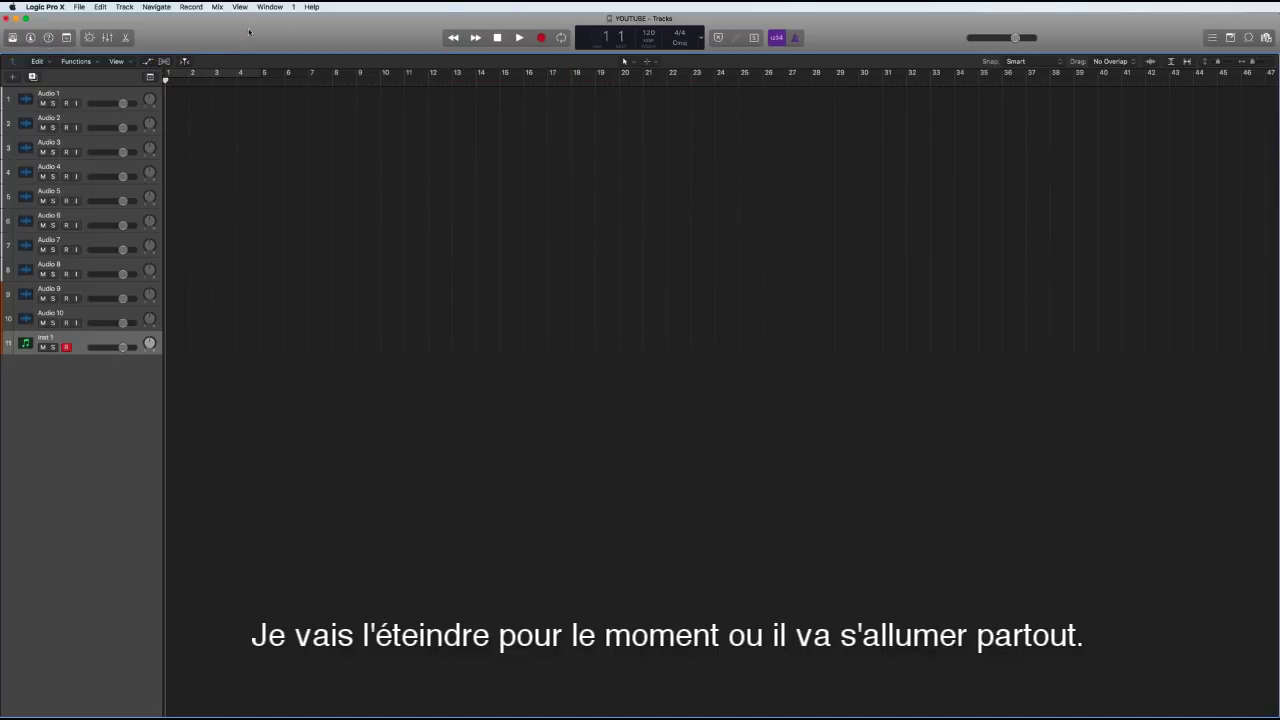
{"action": "left_click", "coordinate": [107, 37]}
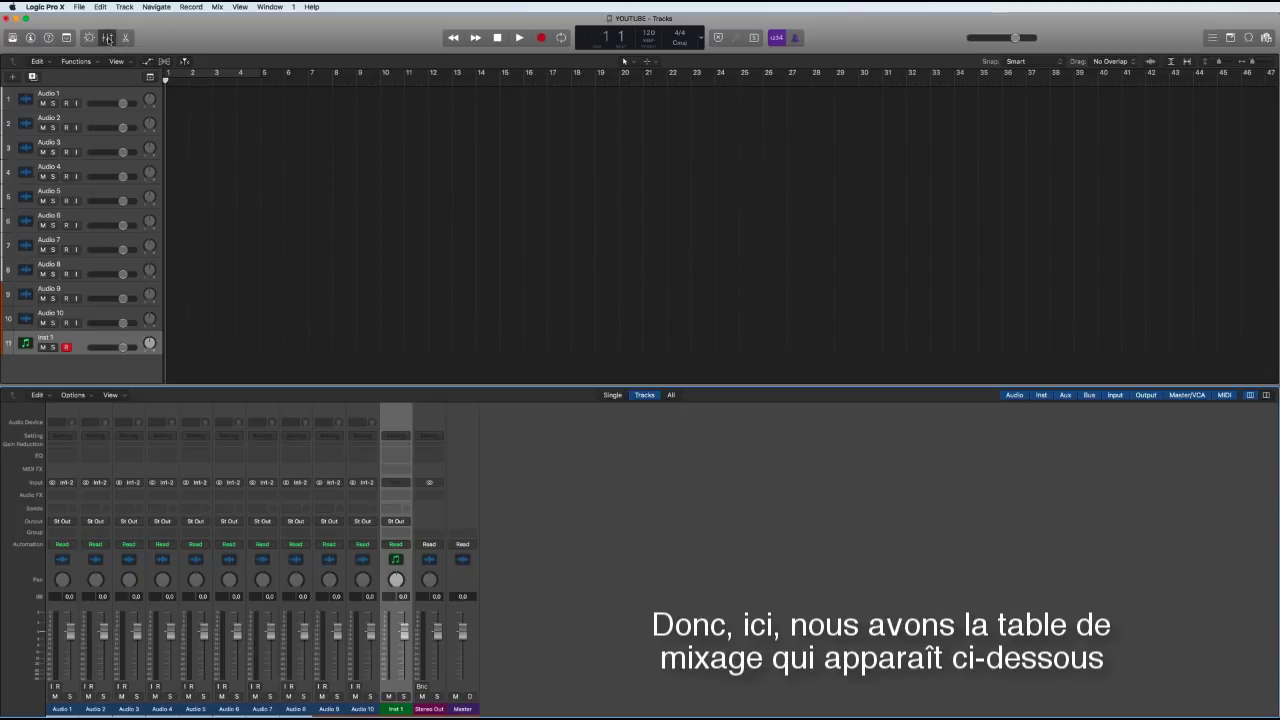
Hide the mixer, show the inspector, and lower the volumes of Audio 1, 3, 5 and 7
{"action": "left_click", "coordinate": [107, 37]}
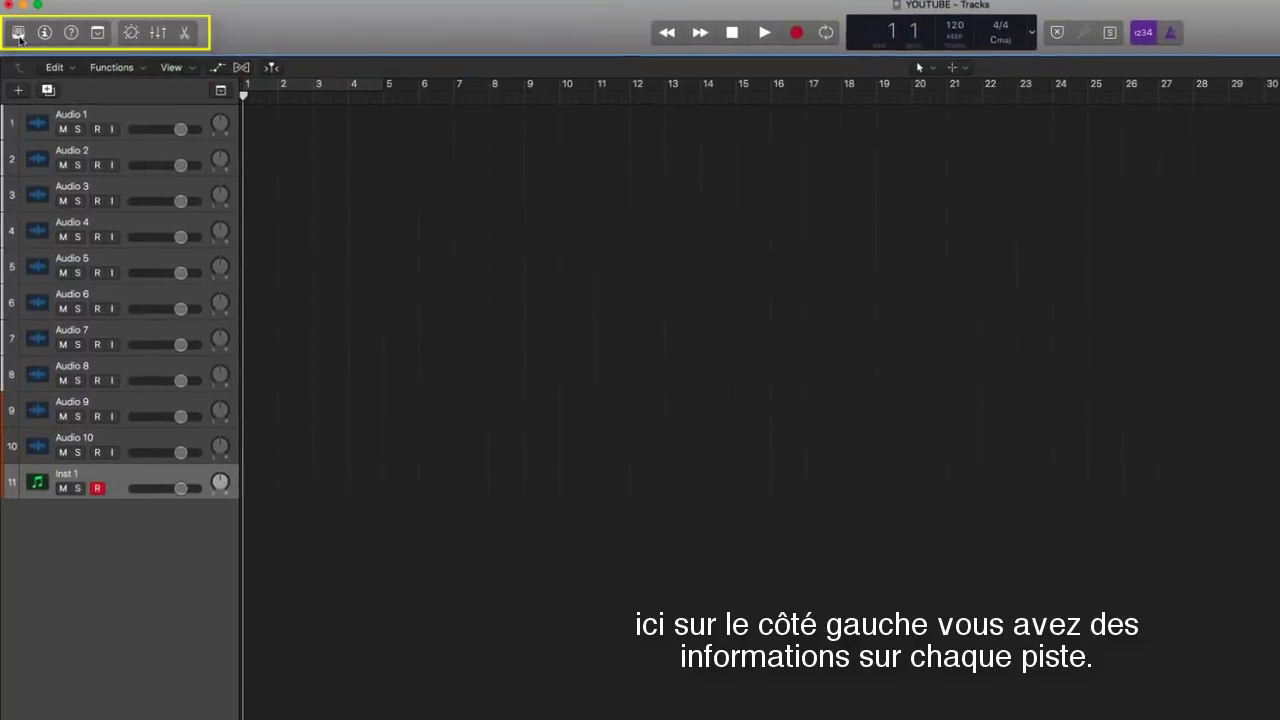
{"action": "left_click", "coordinate": [44, 33]}
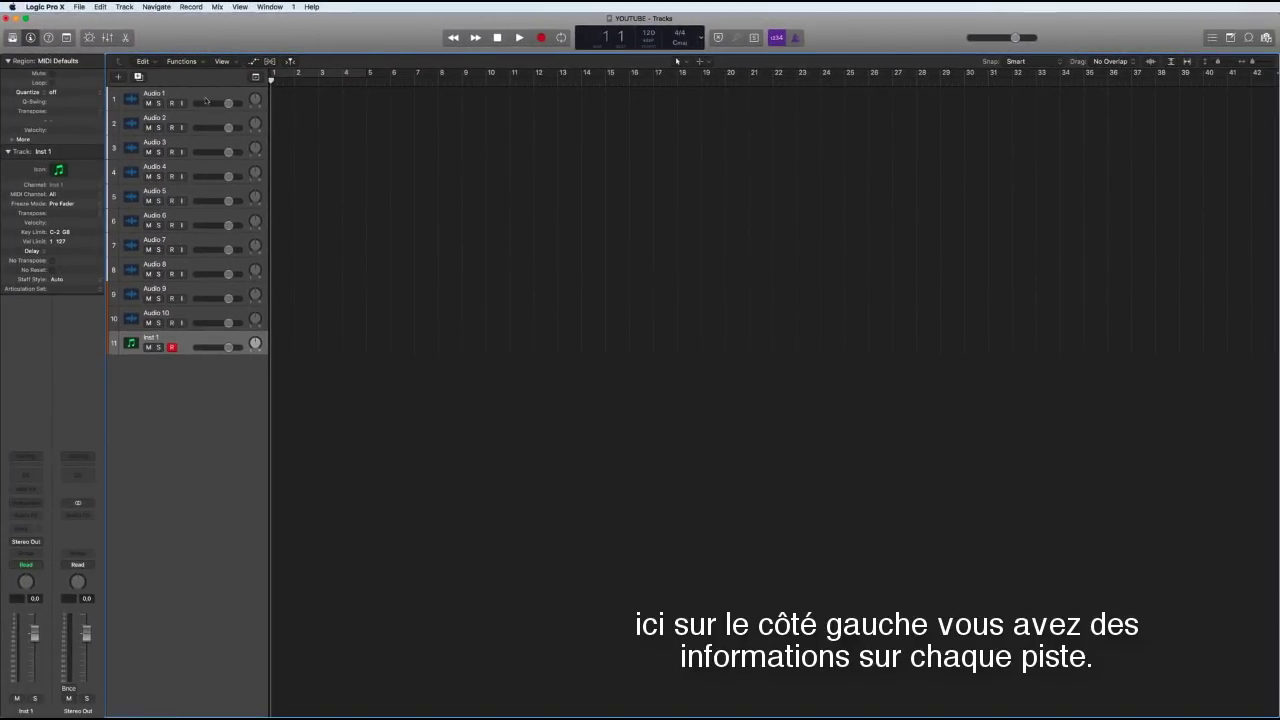
{"action": "left_click_drag", "start_coordinate": [229, 104], "coordinate": [218, 104]}
{"action": "left_click_drag", "start_coordinate": [228, 152], "coordinate": [221, 152]}
{"action": "left_click_drag", "start_coordinate": [227, 202], "coordinate": [215, 201]}
{"action": "left_click_drag", "start_coordinate": [228, 250], "coordinate": [219, 250]}
Pull Audio 9's volume down to -7.6 dB in the mixer, then hide the mixer
{"action": "left_click", "coordinate": [106, 38]}
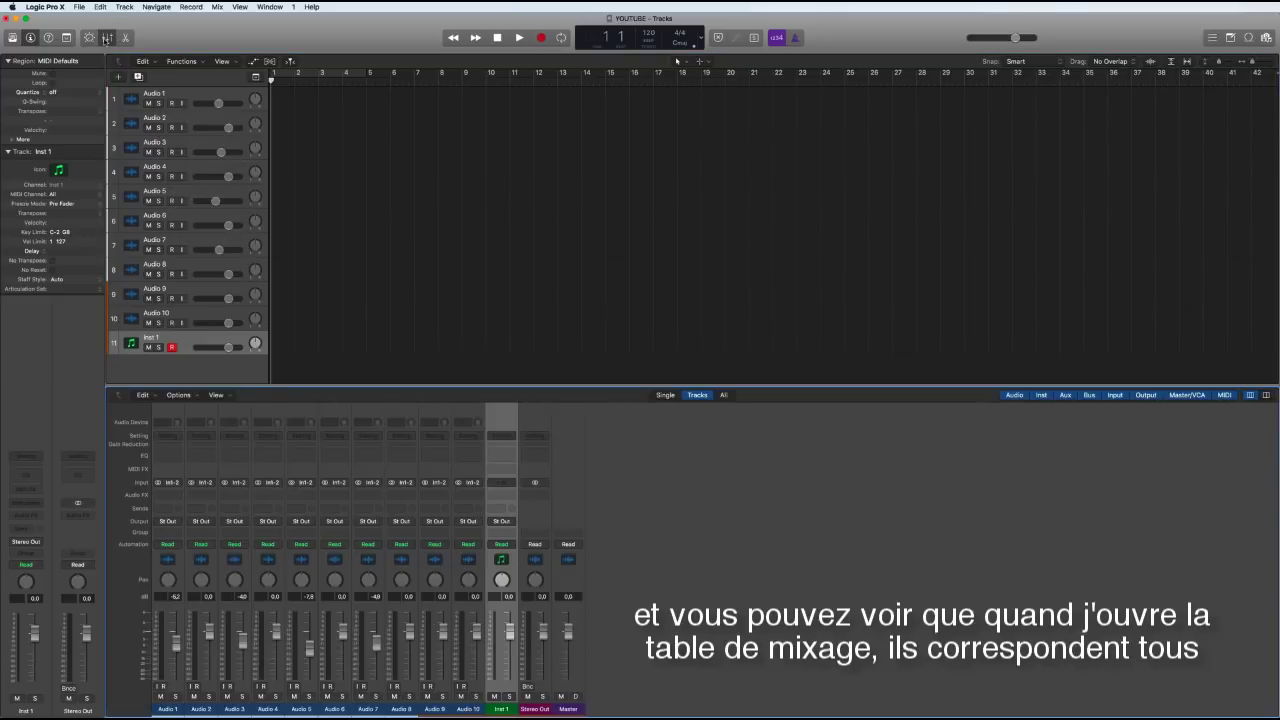
{"action": "left_click_drag", "start_coordinate": [440, 632], "coordinate": [477, 630]}
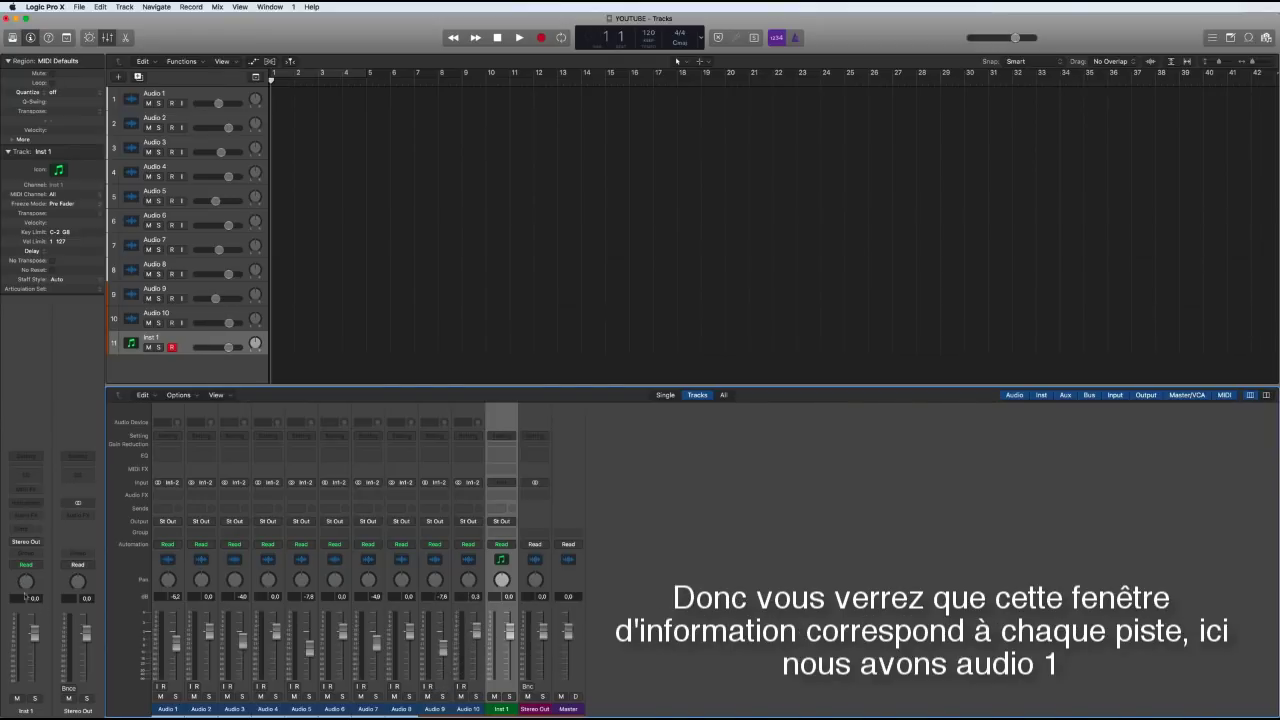
{"action": "left_click", "coordinate": [168, 709]}
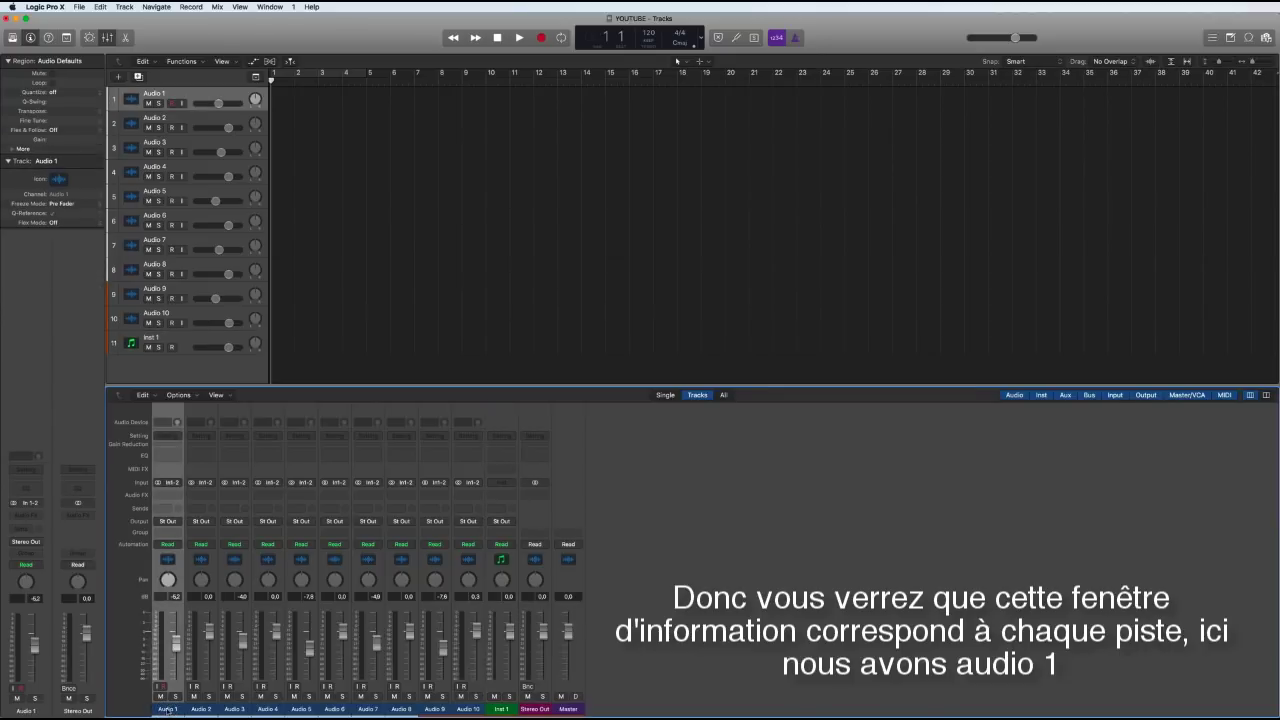
{"action": "left_click", "coordinate": [201, 709]}
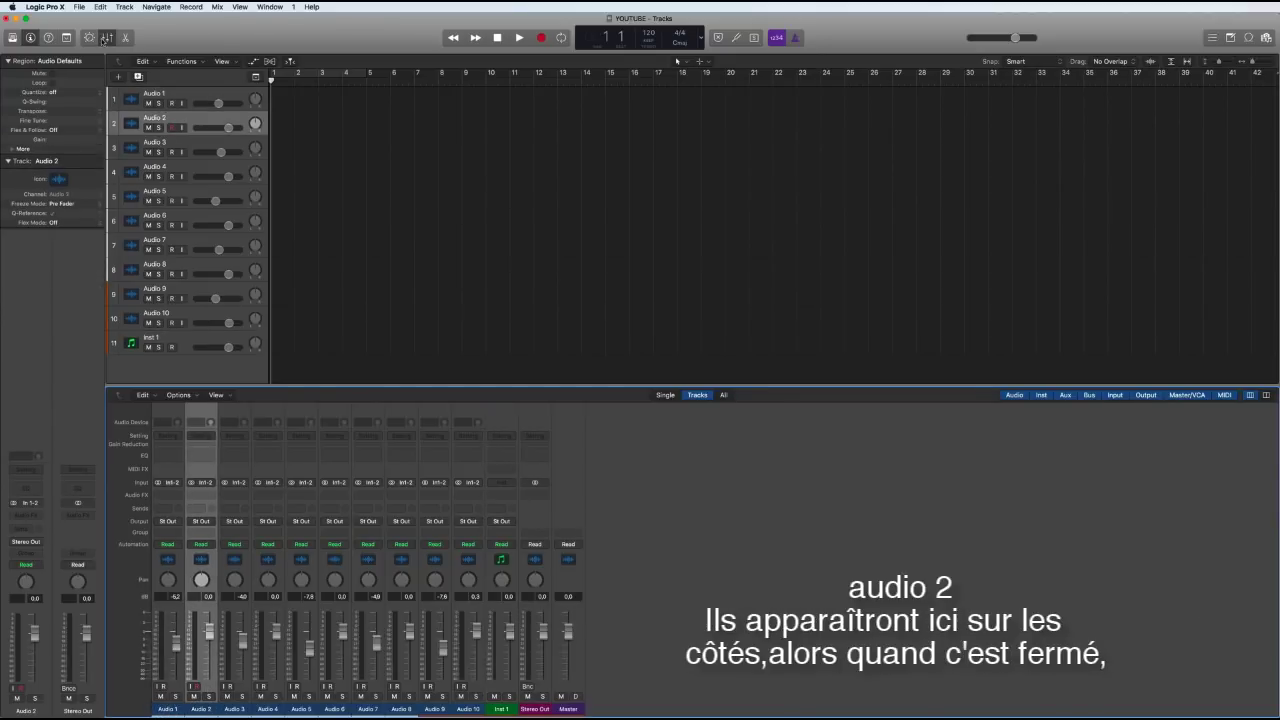
{"action": "left_click", "coordinate": [105, 38]}
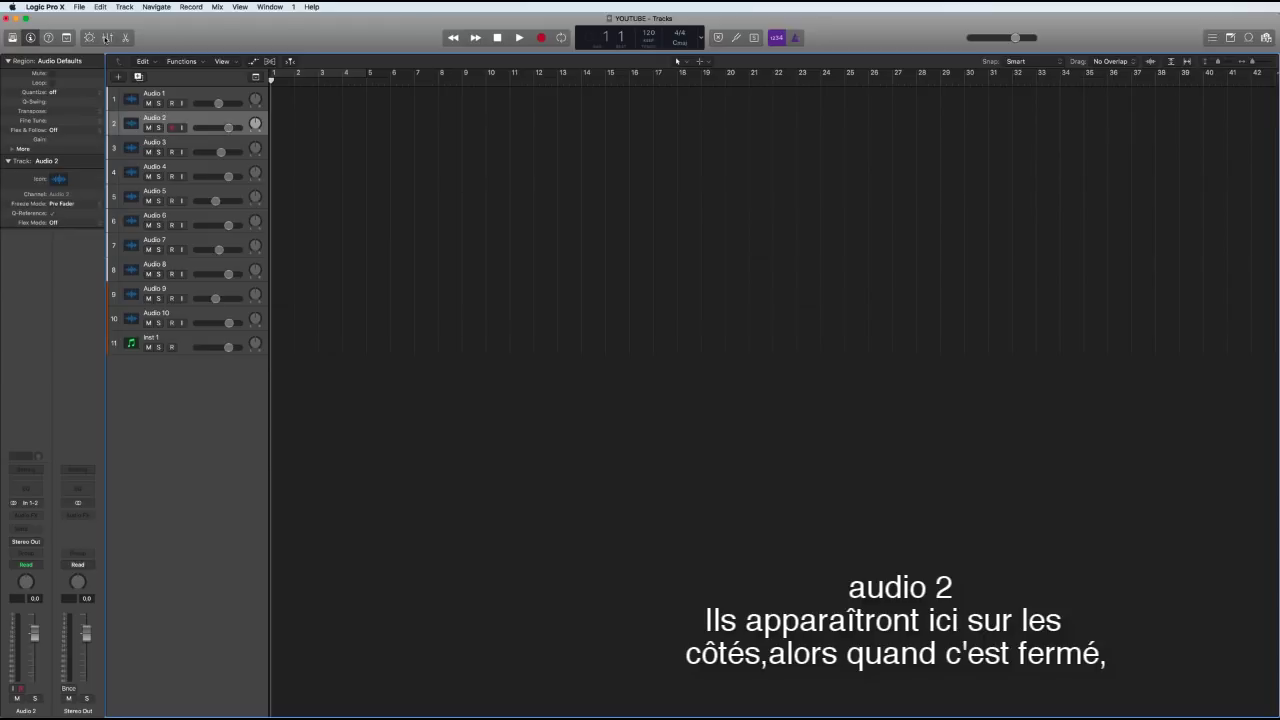
Select Audio 8, 7 and 5 in turn to inspect their settings
{"action": "left_click", "coordinate": [195, 265]}
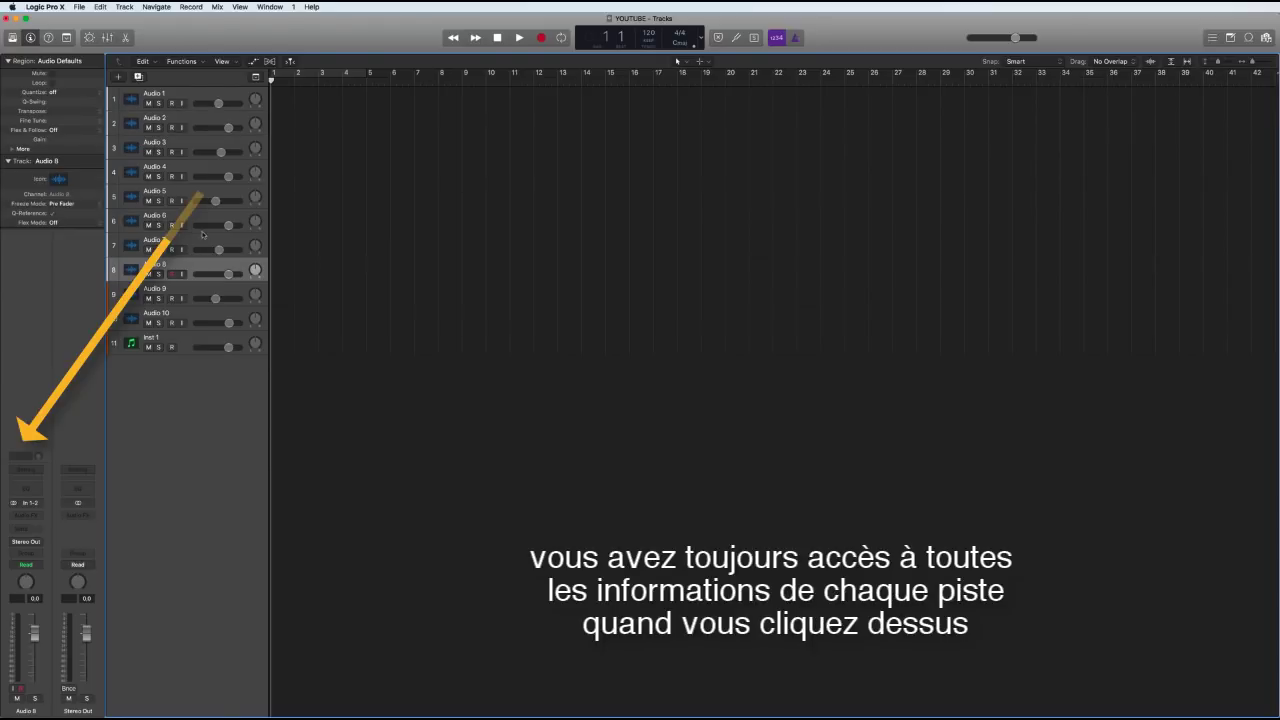
{"action": "left_click", "coordinate": [196, 240]}
{"action": "left_click", "coordinate": [196, 198]}
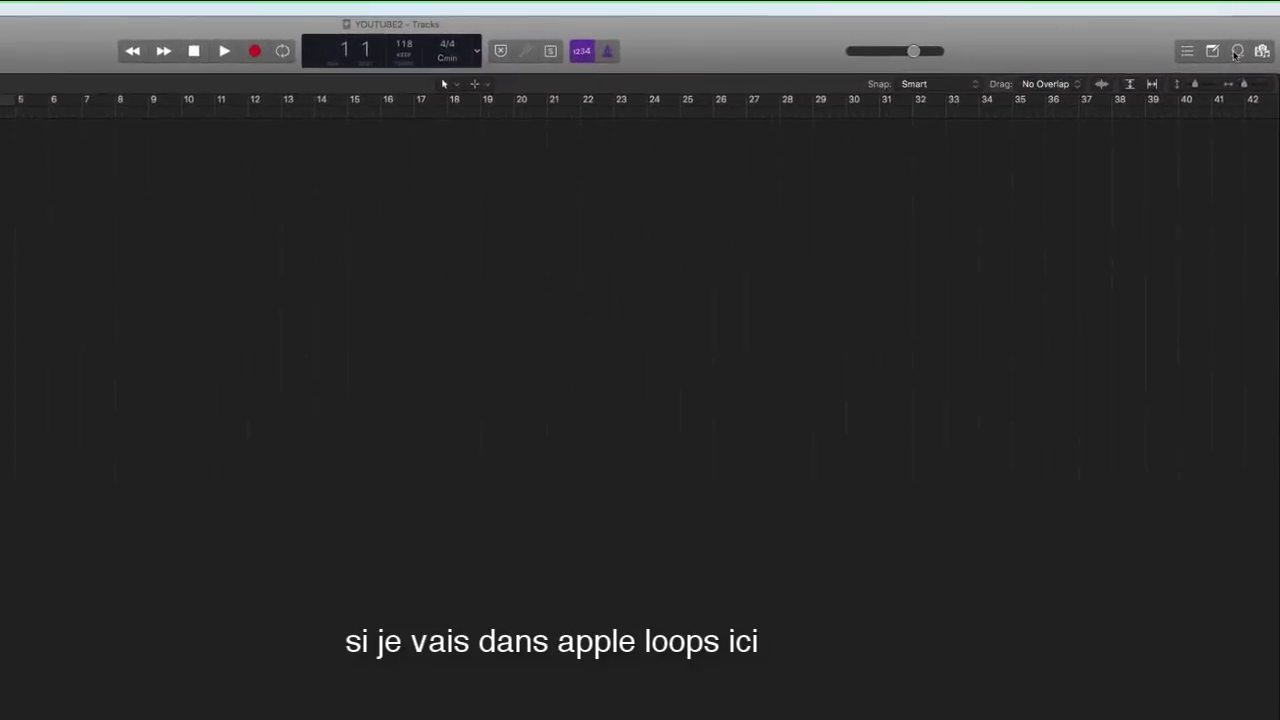
Find the Deep House drum loop Tight Beat 01 in Apple Loops and drag it below Inst 1
{"action": "left_click", "coordinate": [1237, 51]}
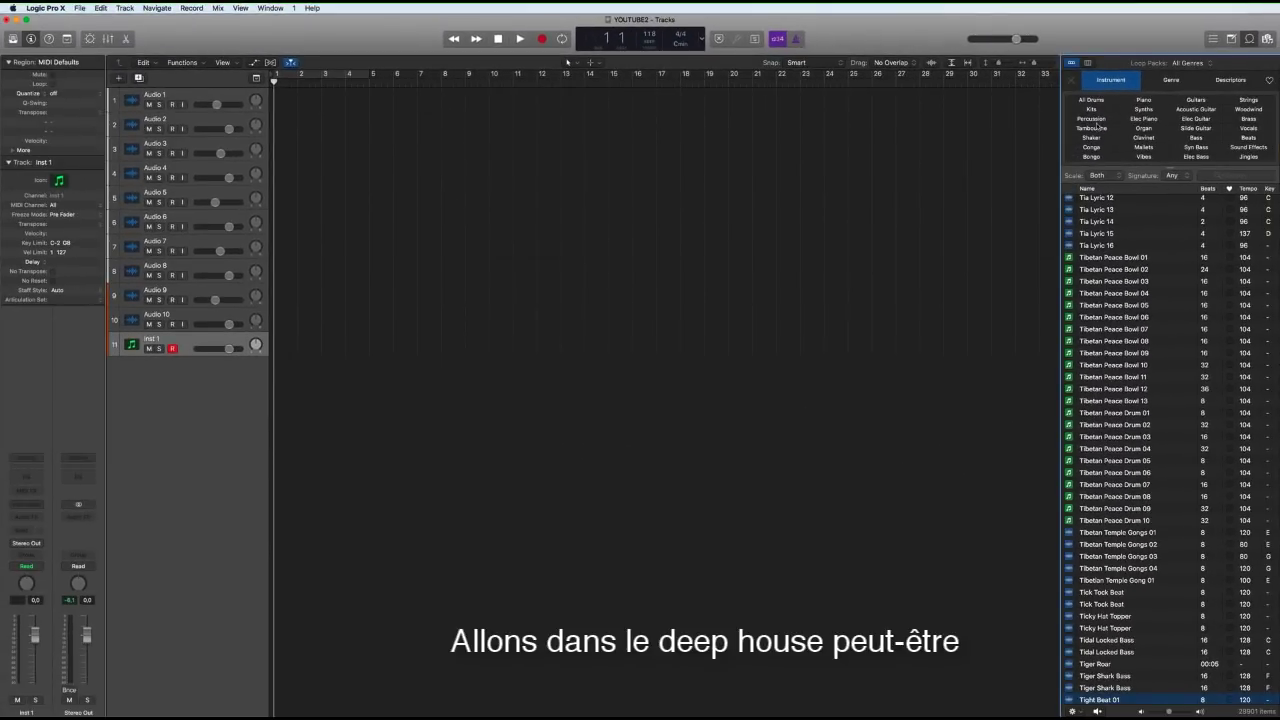
{"action": "left_click", "coordinate": [1017, 145]}
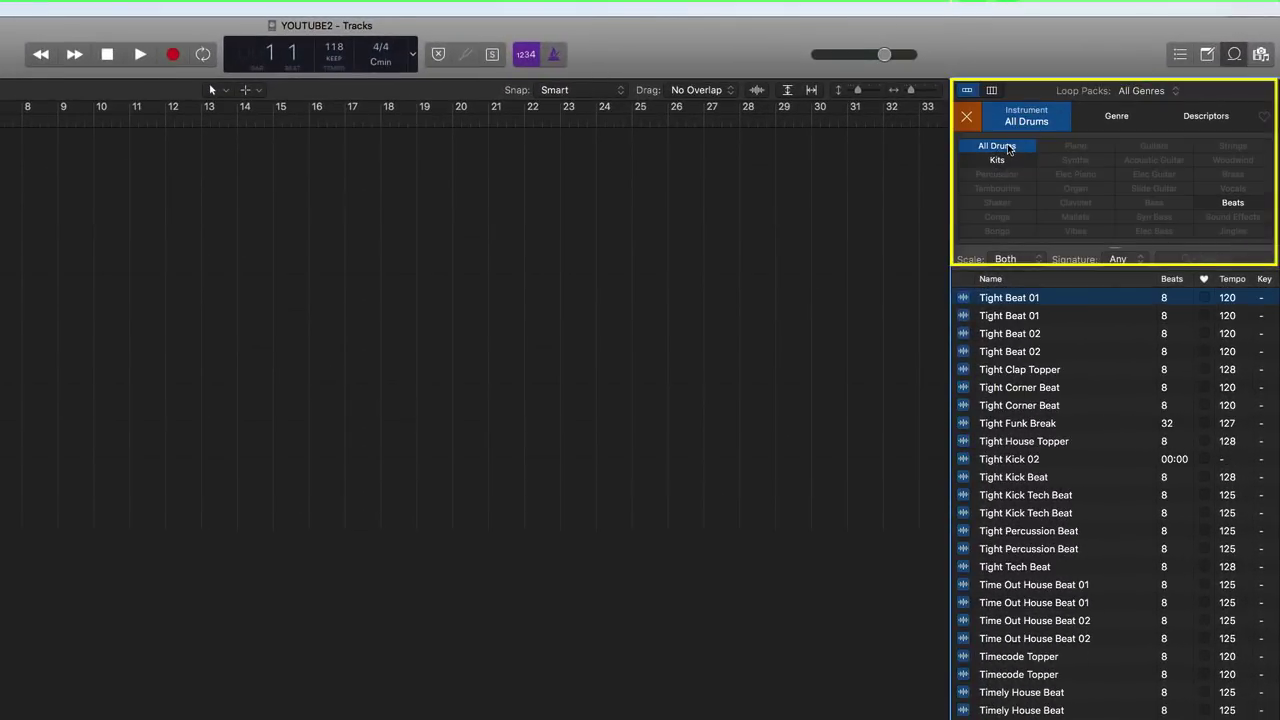
{"action": "left_click", "coordinate": [1128, 116]}
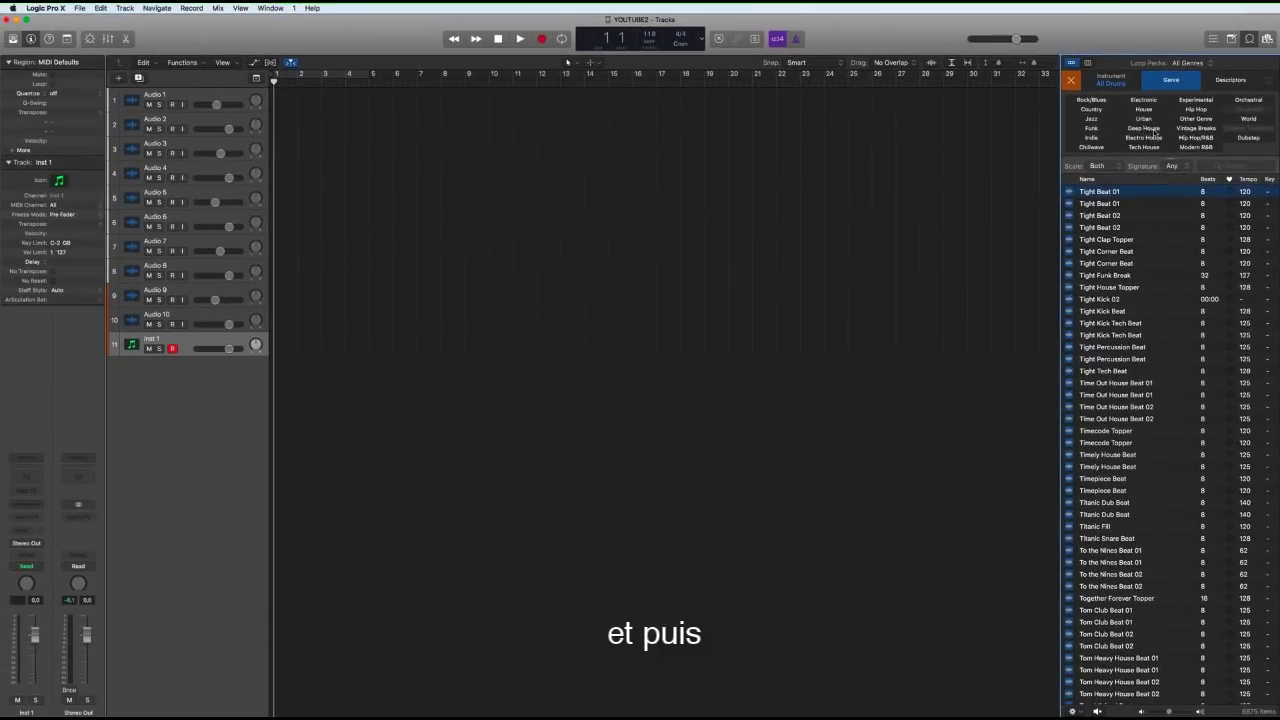
{"action": "left_click", "coordinate": [1150, 131]}
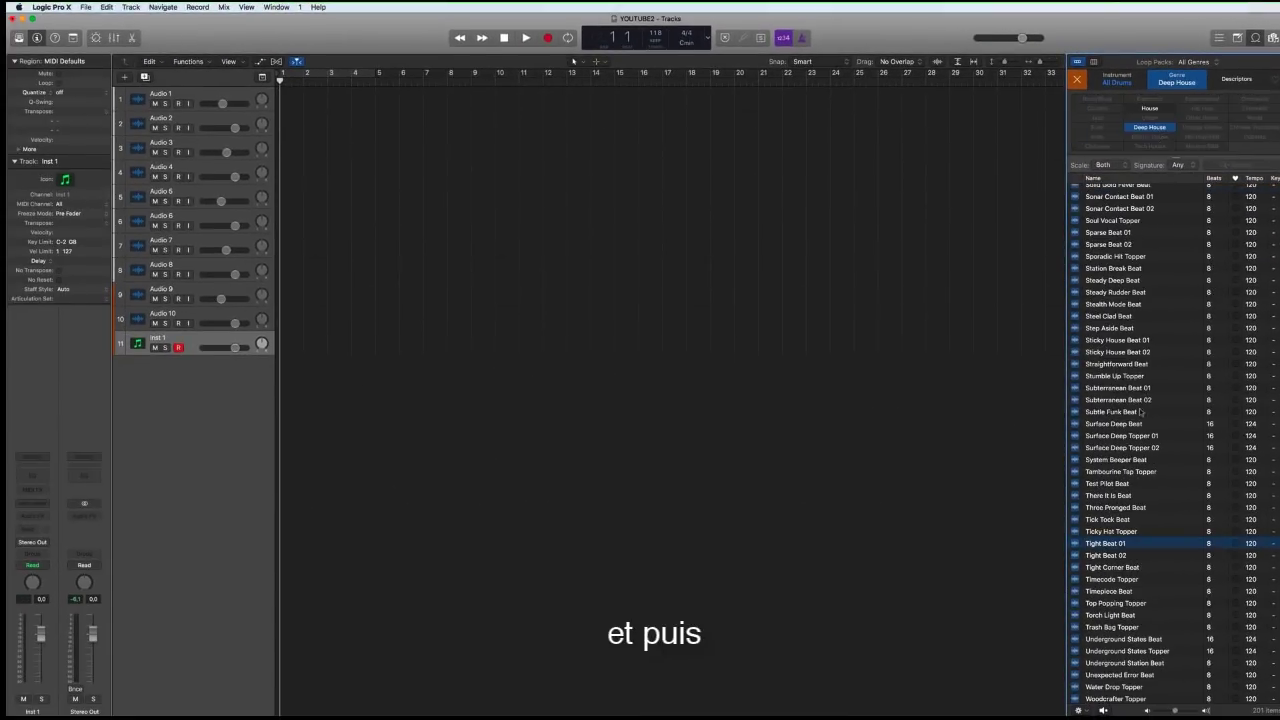
{"action": "left_click", "coordinate": [1107, 552]}
{"action": "left_click", "coordinate": [1112, 543]}
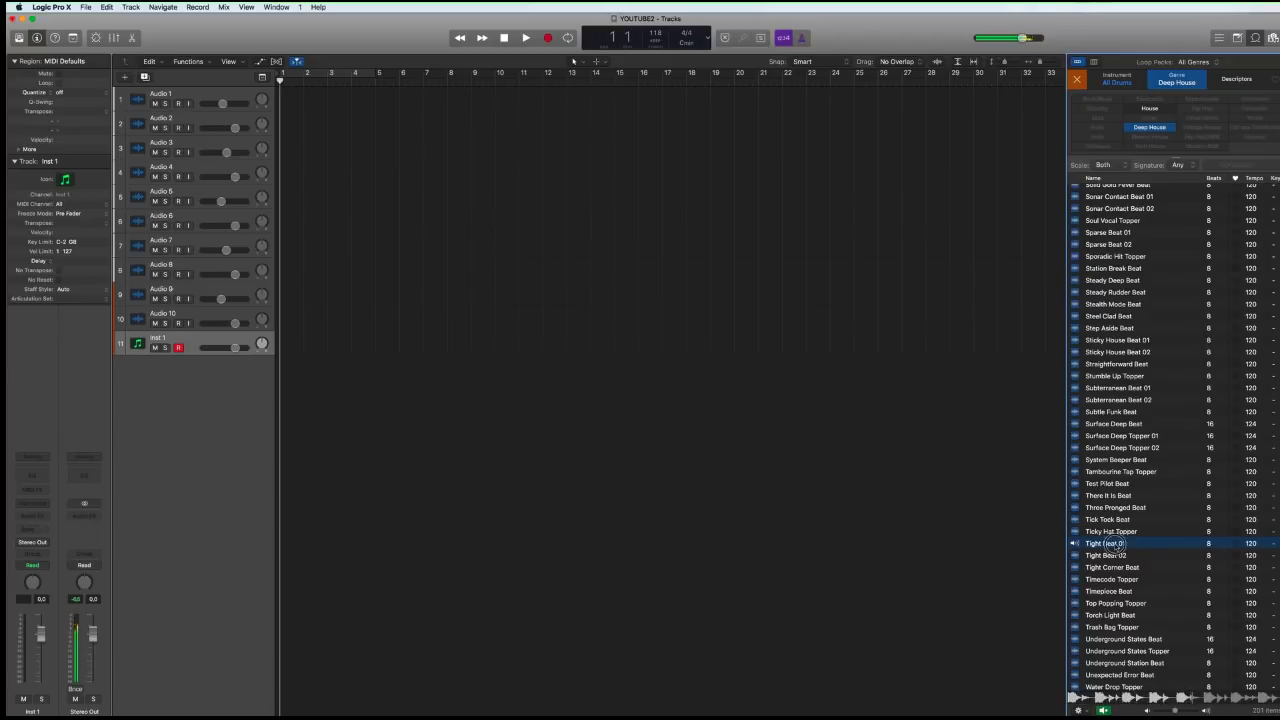
{"action": "left_click_drag", "start_coordinate": [1116, 546], "coordinate": [279, 437]}
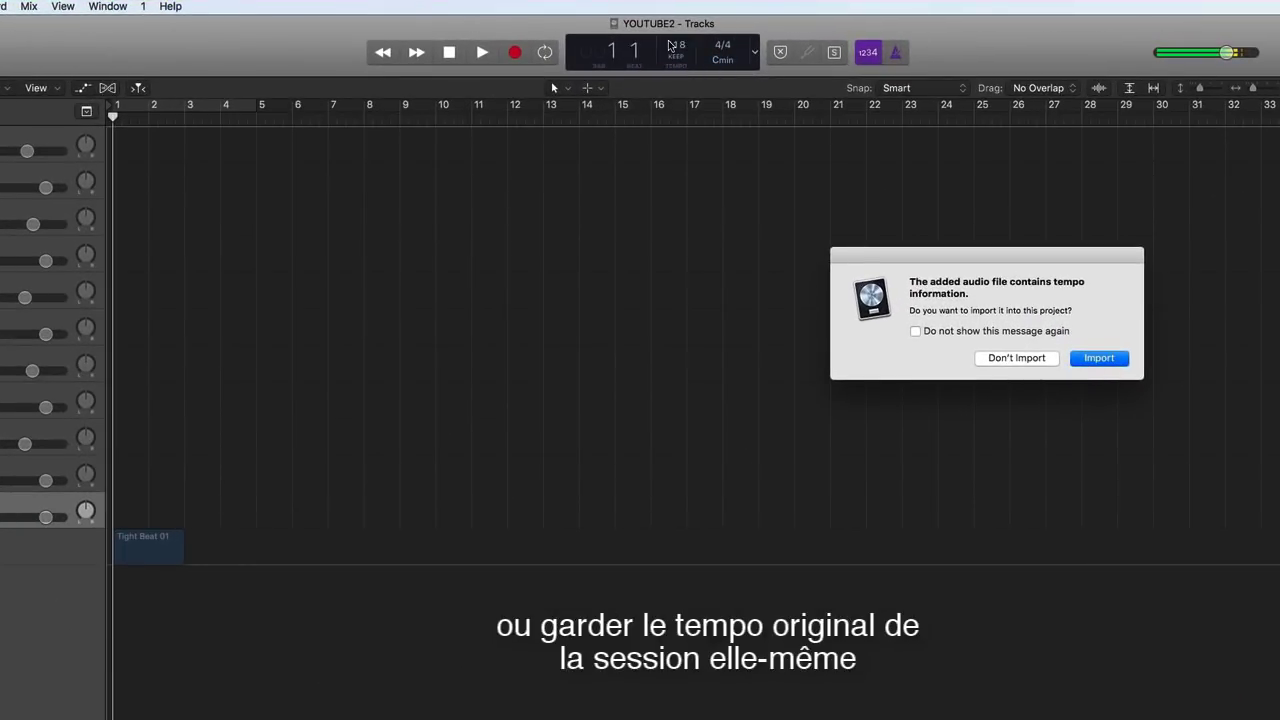
Decline the loop's tempo import so the project stays at 118
{"action": "left_click", "coordinate": [1015, 362]}
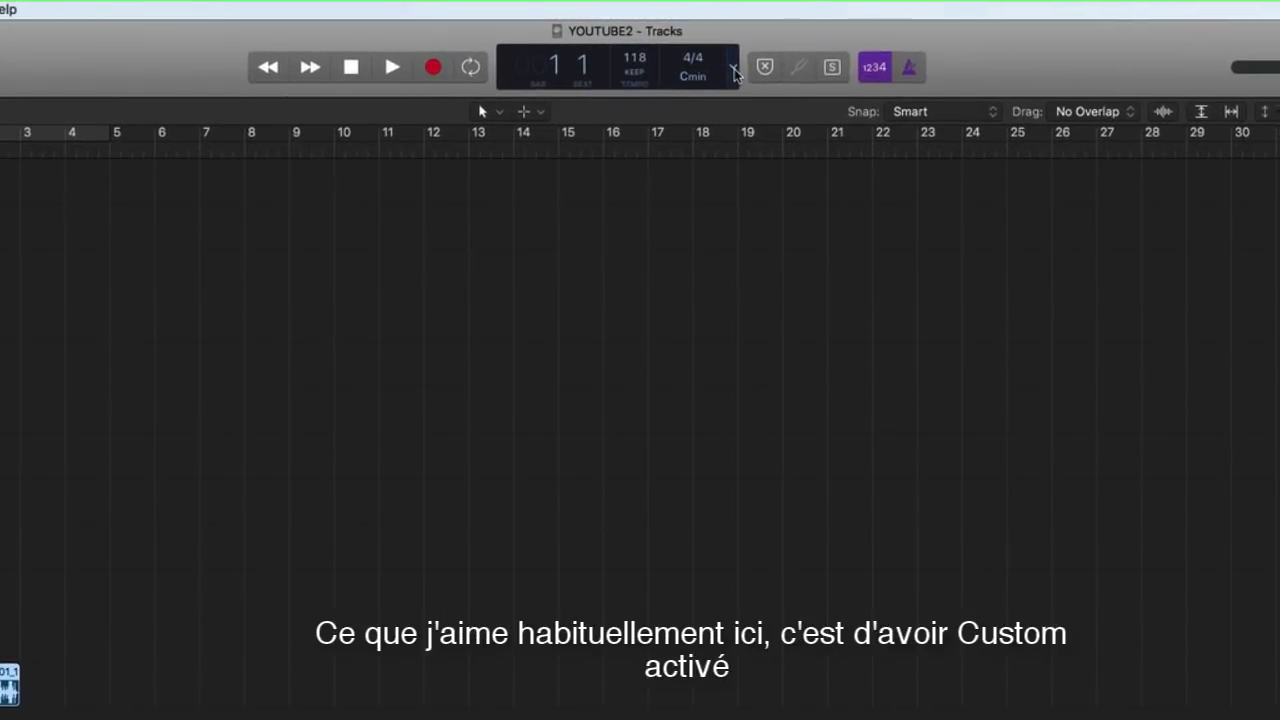
Set the LCD display to Custom and check the CPU/HD activity window
{"action": "left_click", "coordinate": [735, 73]}
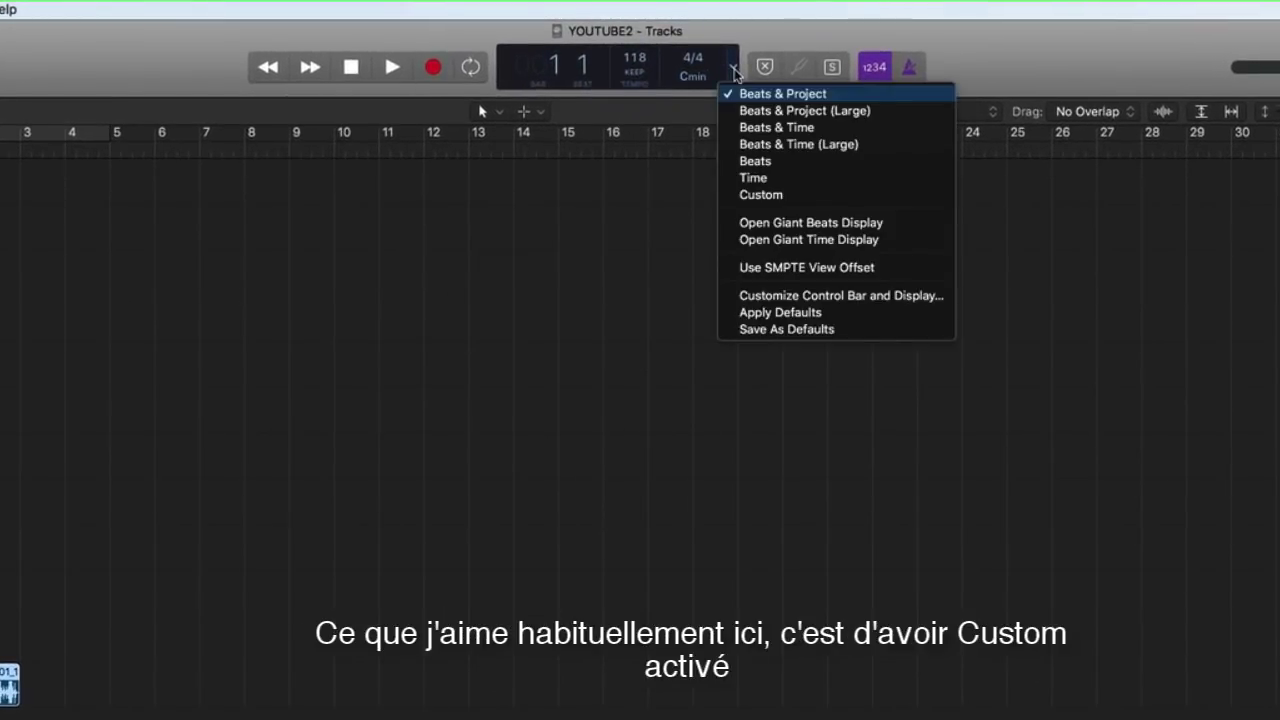
{"action": "left_click", "coordinate": [755, 198]}
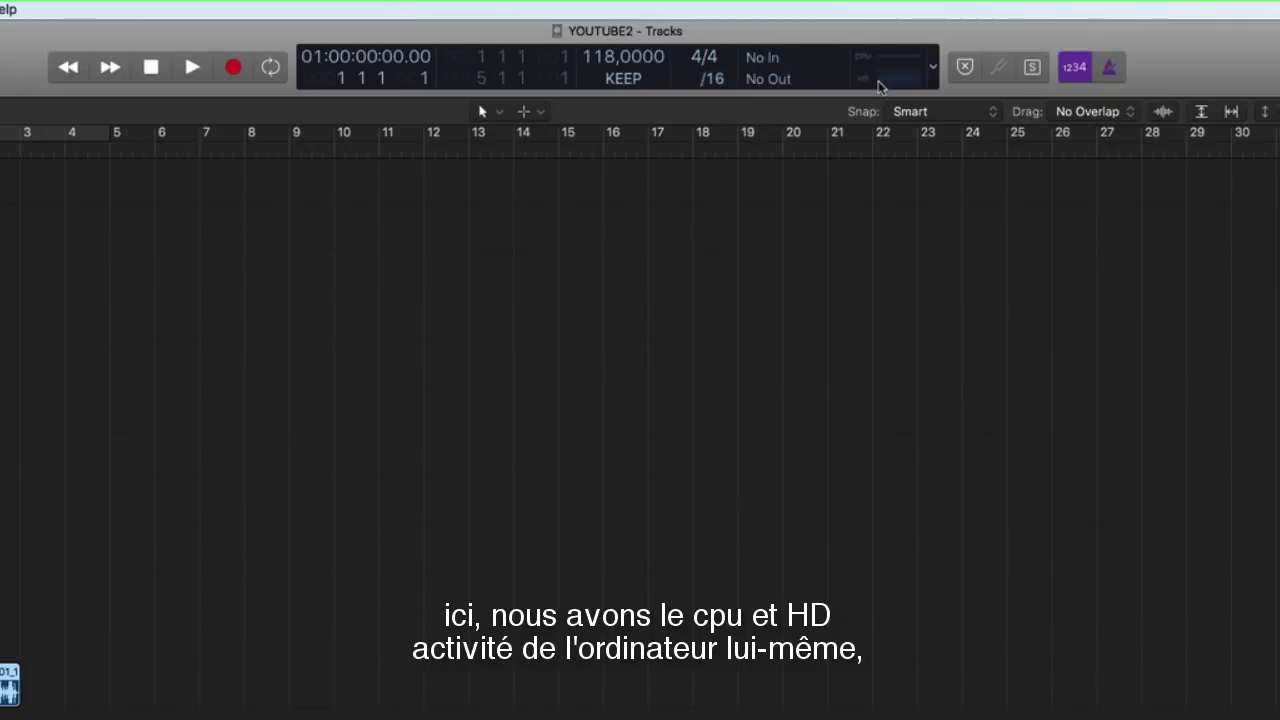
{"action": "left_click", "coordinate": [900, 65]}
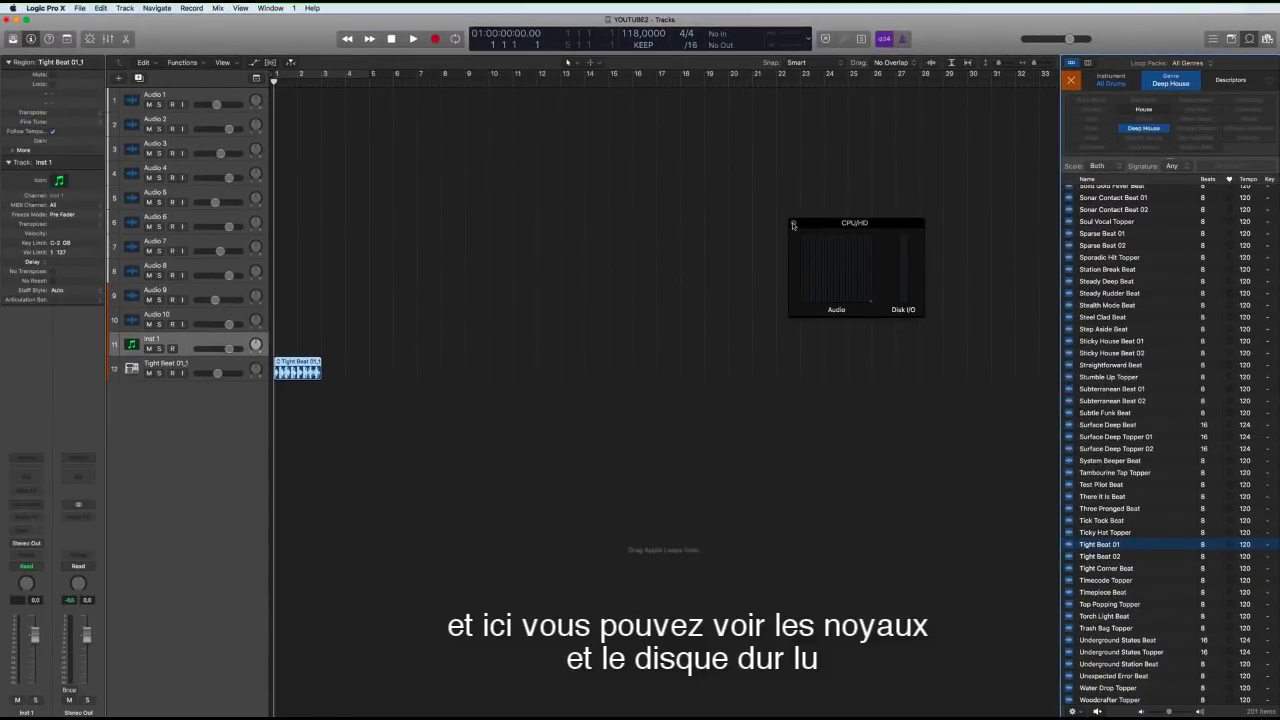
{"action": "left_click", "coordinate": [793, 223]}
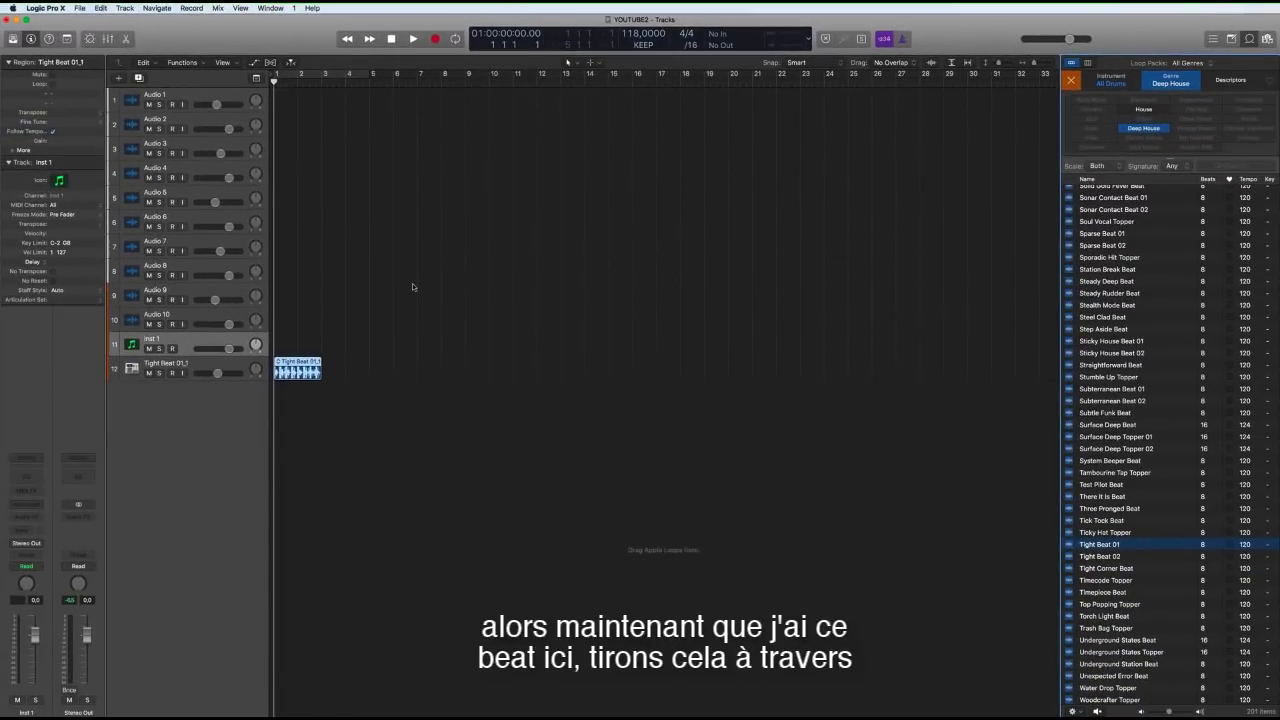
Preview the Tight Beat 01_1 region and copy it to bar 3
{"action": "left_click", "coordinate": [334, 486]}
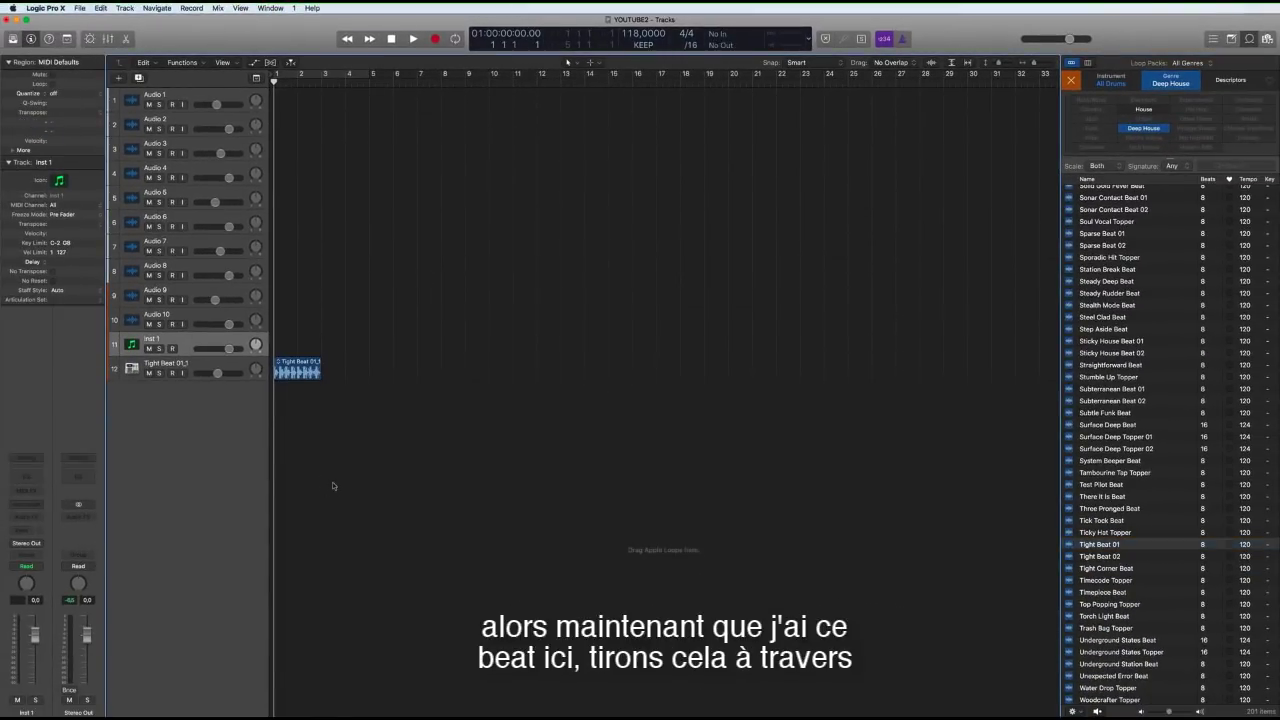
{"action": "left_click", "coordinate": [305, 370]}
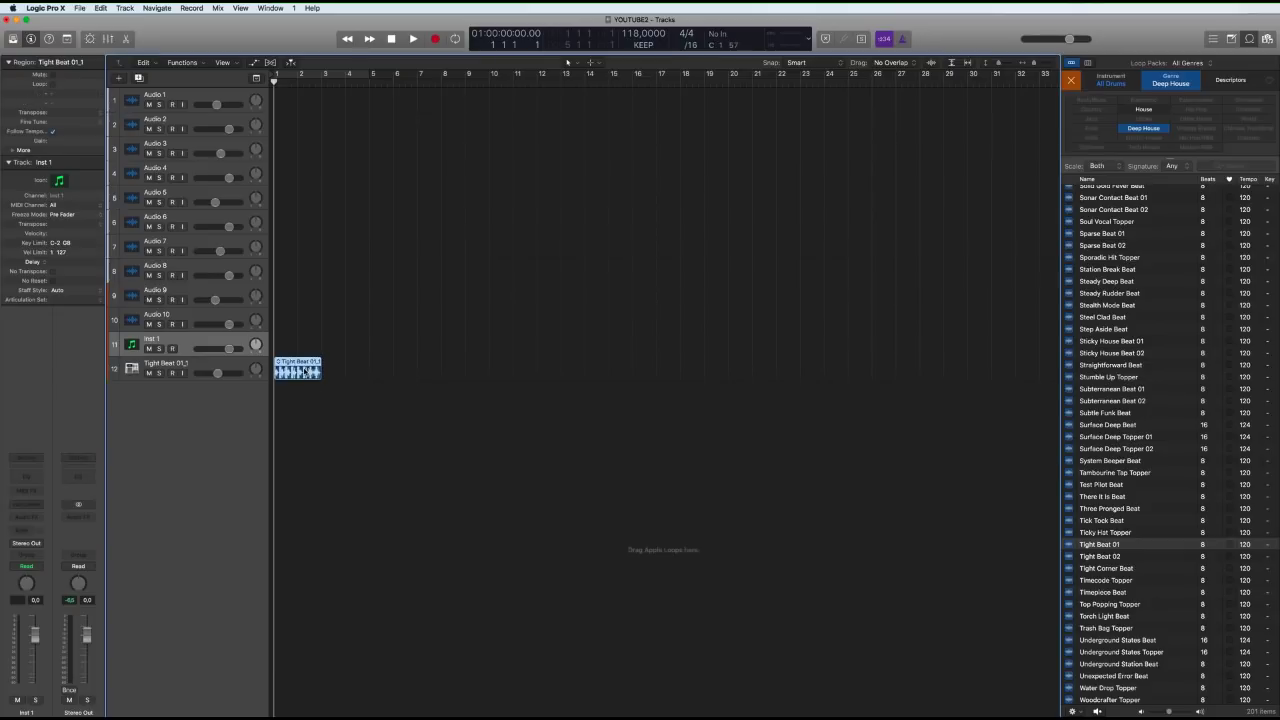
{"action": "key", "text": "space"}
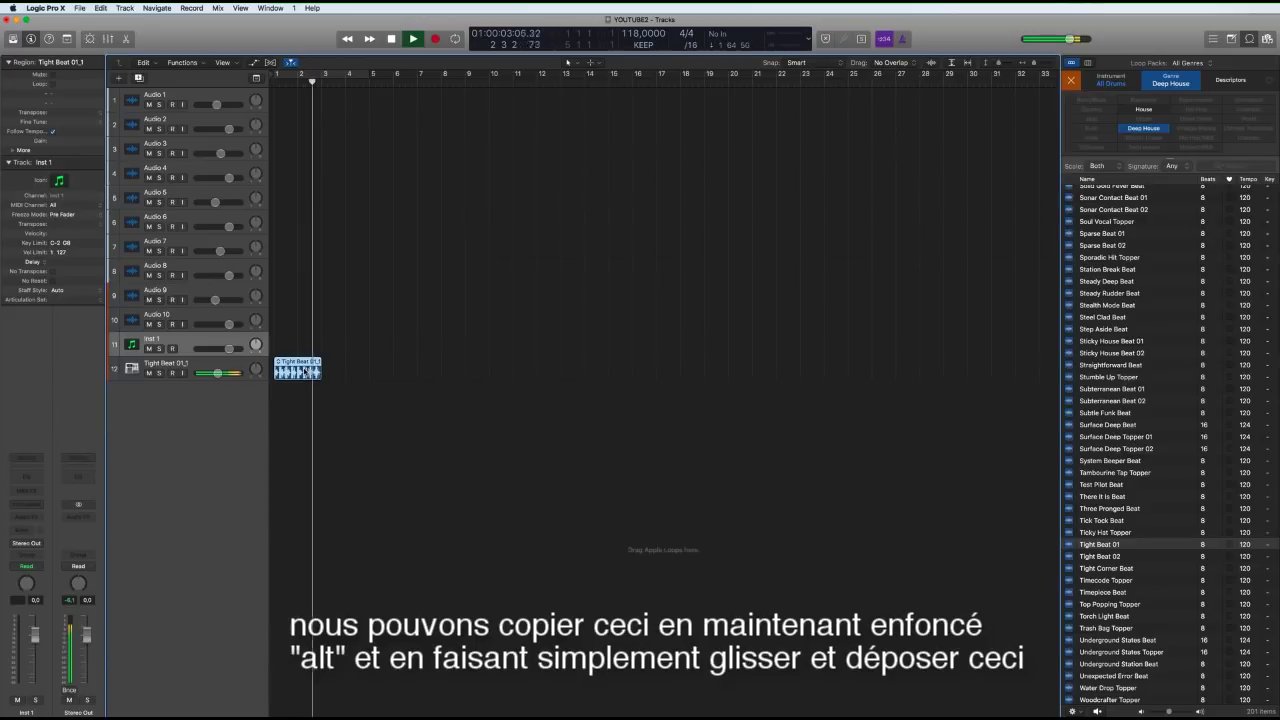
{"action": "key", "text": "space"}
{"action": "left_click_drag", "start_coordinate": [300, 370], "coordinate": [392, 373]}
Copy all four regions to start at bar 9, play the arrangement, and hide the Loop Browser
{"action": "left_click_drag", "start_coordinate": [490, 372], "coordinate": [272, 372]}
{"action": "left_click_drag", "start_coordinate": [420, 366], "coordinate": [482, 366]}
{"action": "left_click", "coordinate": [384, 418]}
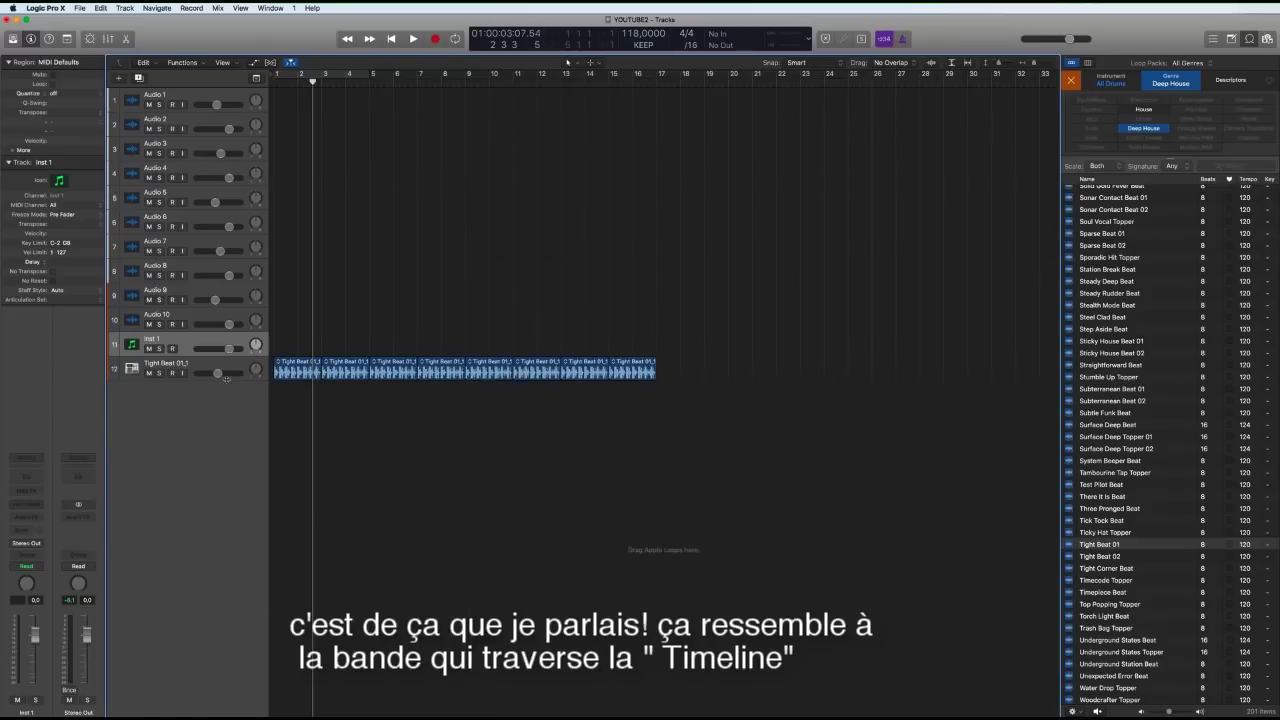
{"action": "key", "text": "Return"}
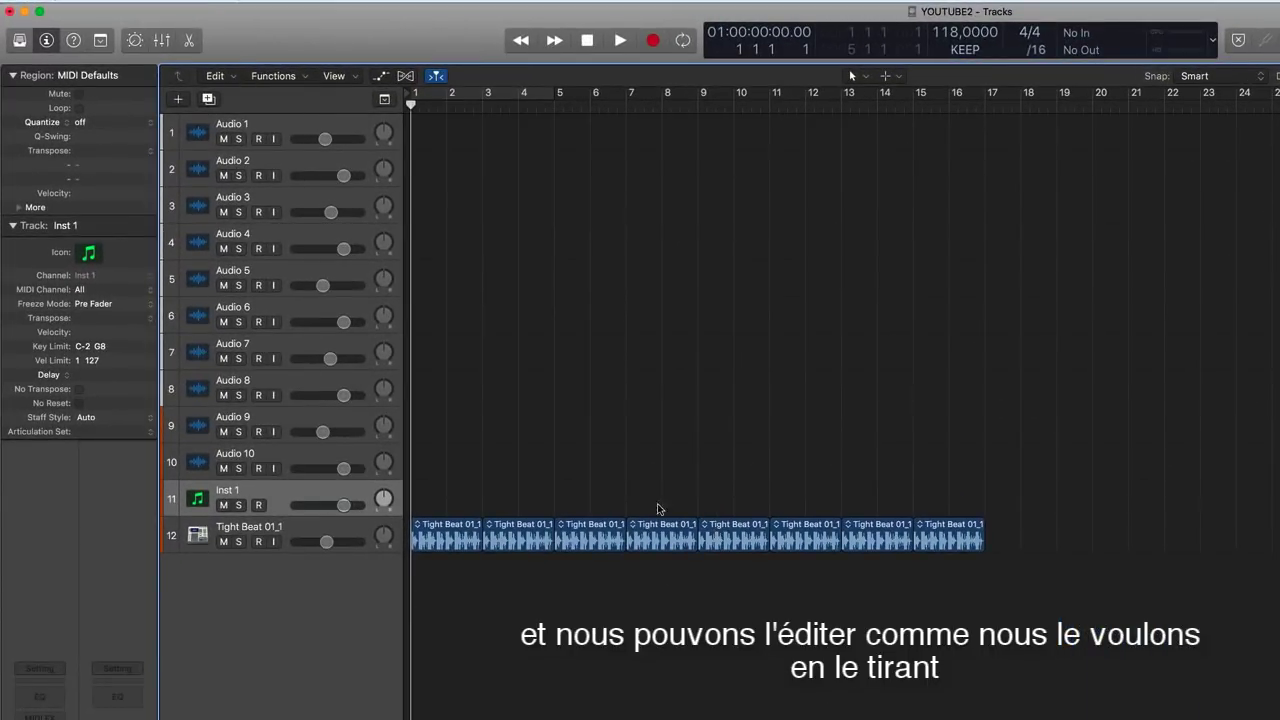
{"action": "left_click_drag", "start_coordinate": [596, 543], "coordinate": [588, 393]}
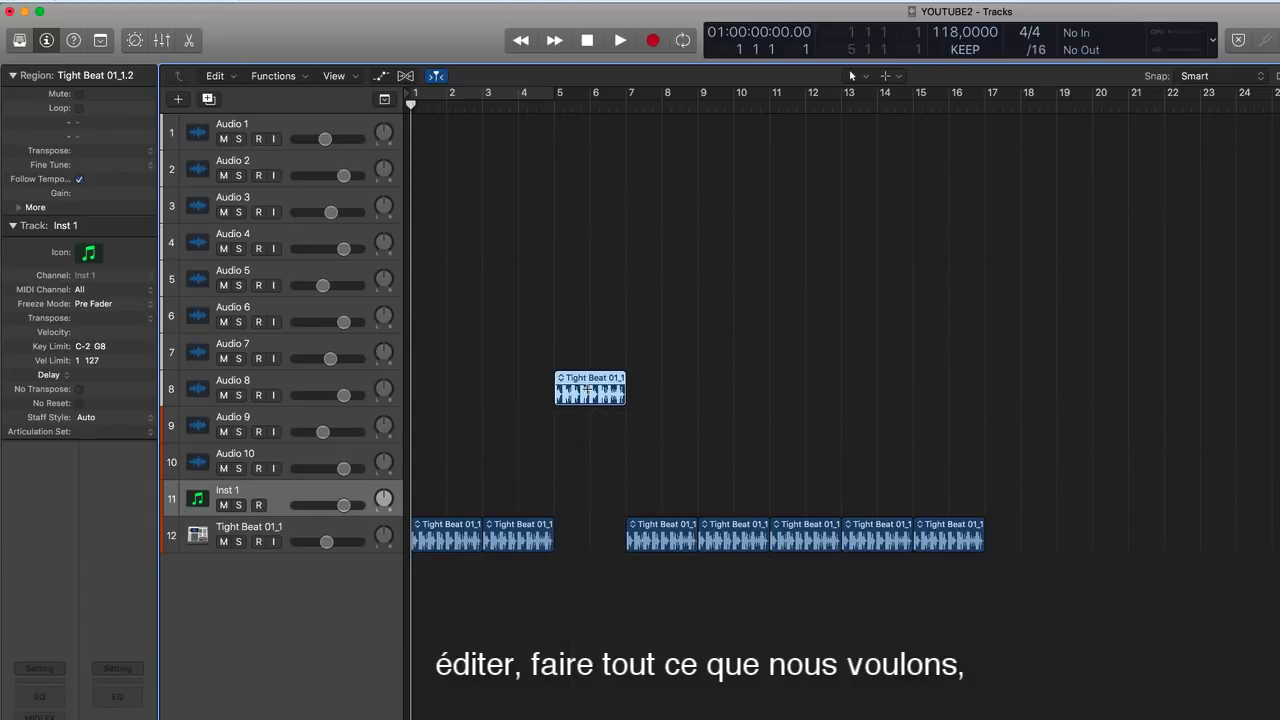
{"action": "key", "text": "super+z"}
{"action": "key", "text": "space"}
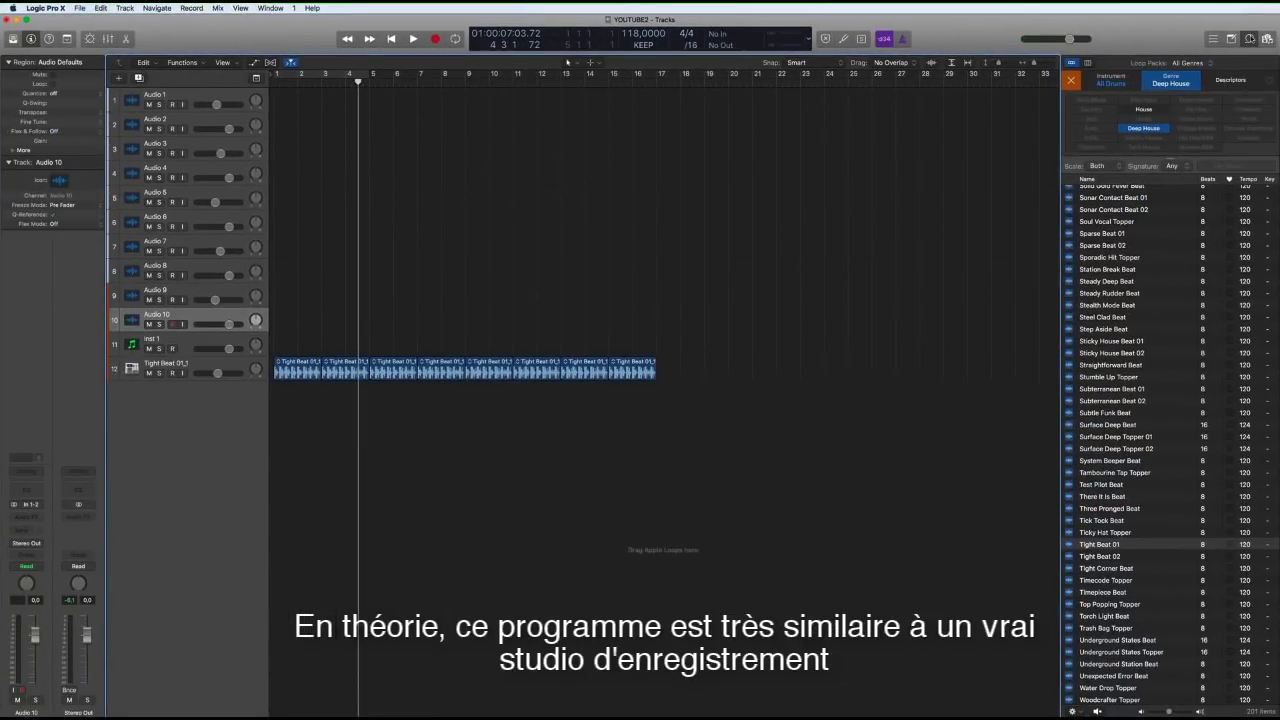
{"action": "left_click", "coordinate": [1249, 39]}
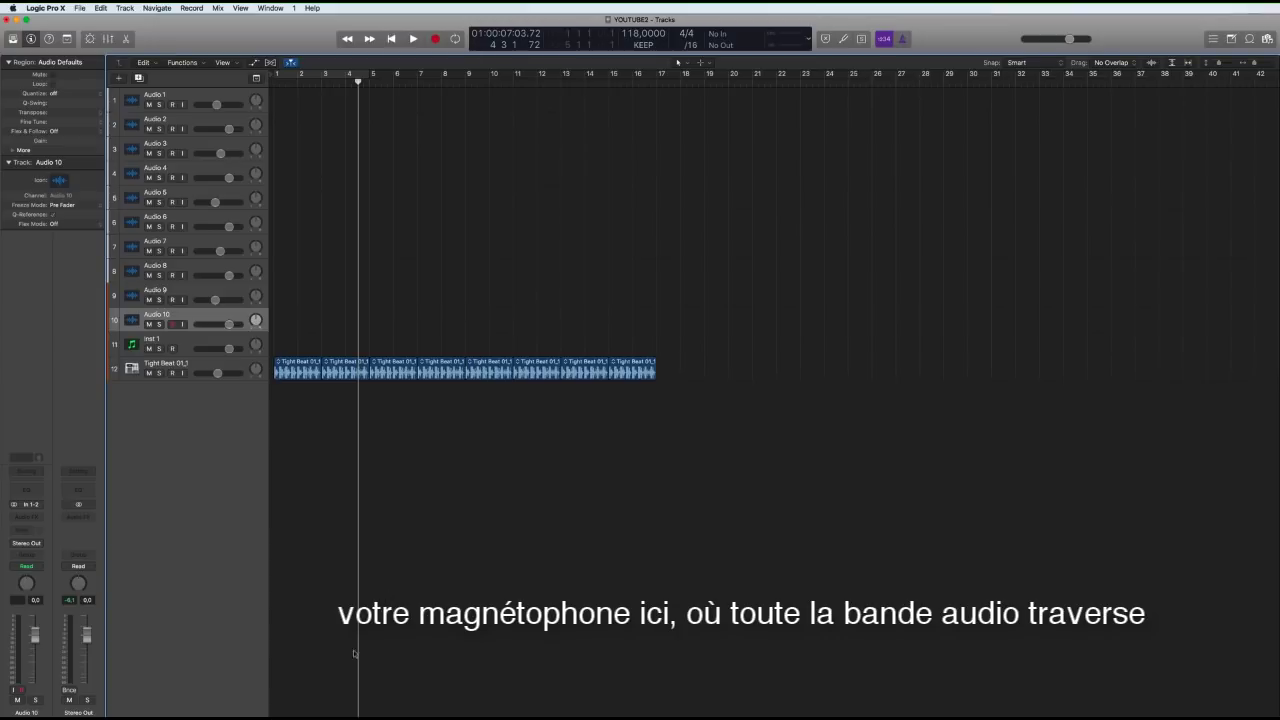
Open the mixer showing strips from Audio 1 through Tight Beat 01_1 and Master
{"action": "left_click", "coordinate": [106, 39]}
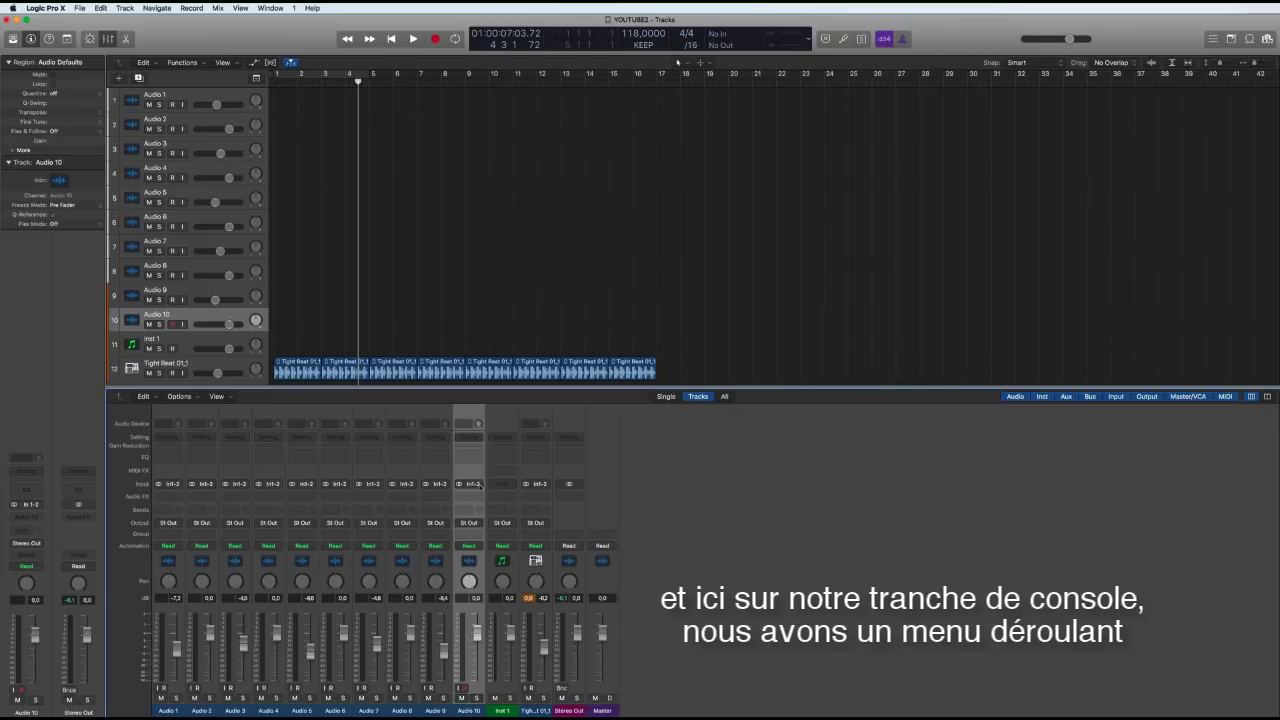
Insert a stereo Compressor from Dynamics on Audio 10's Audio FX slot and close its window
{"action": "left_click", "coordinate": [475, 497]}
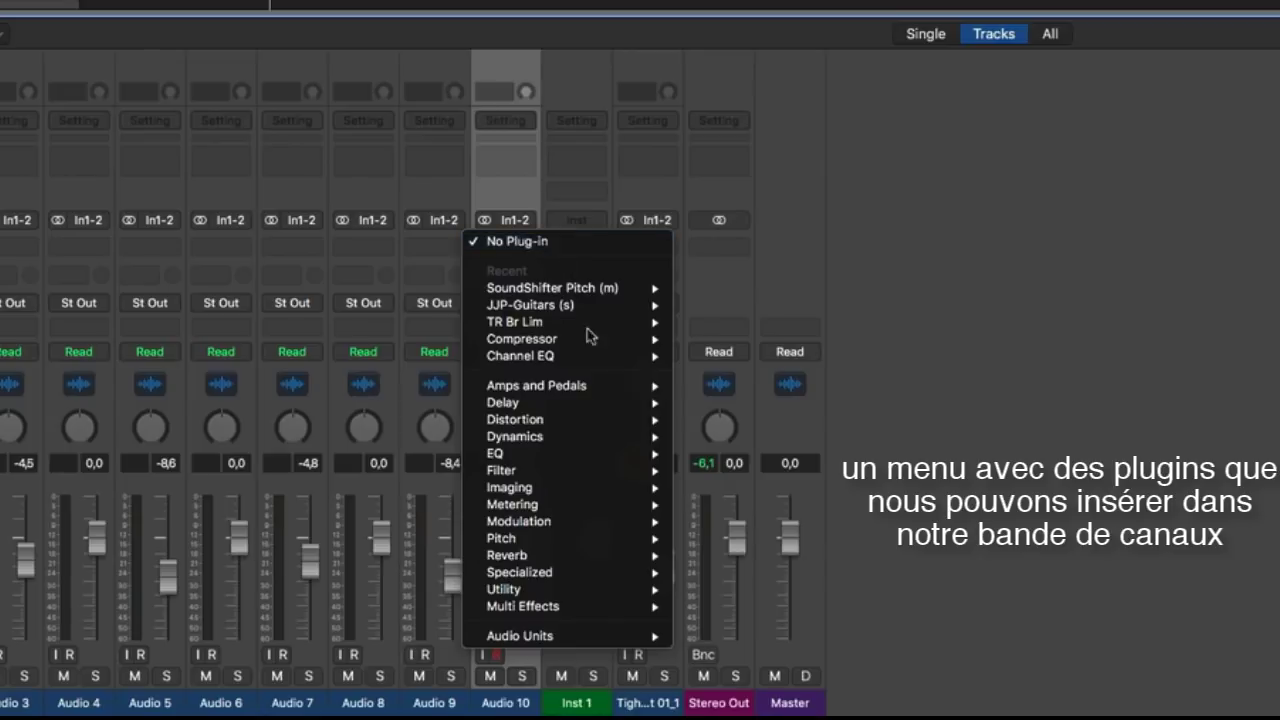
{"action": "mouse_move", "coordinate": [528, 573]}
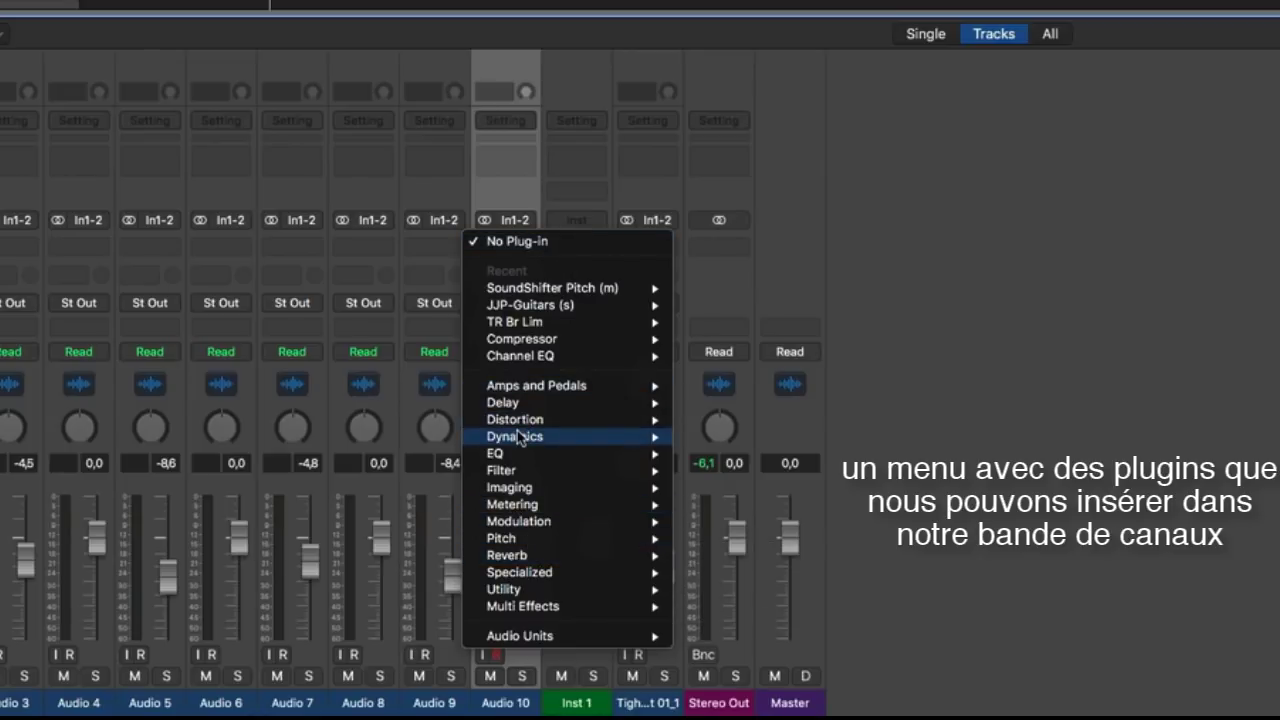
{"action": "mouse_move", "coordinate": [522, 437]}
{"action": "mouse_move", "coordinate": [733, 453]}
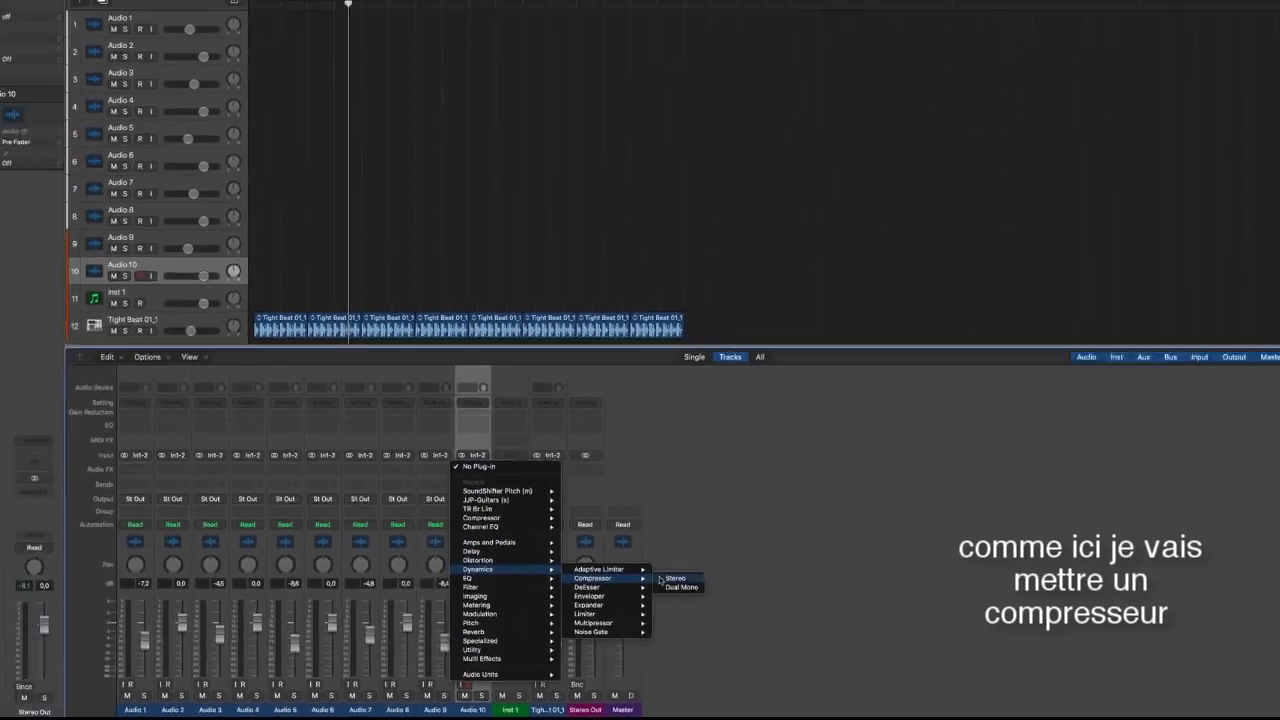
{"action": "left_click", "coordinate": [880, 452]}
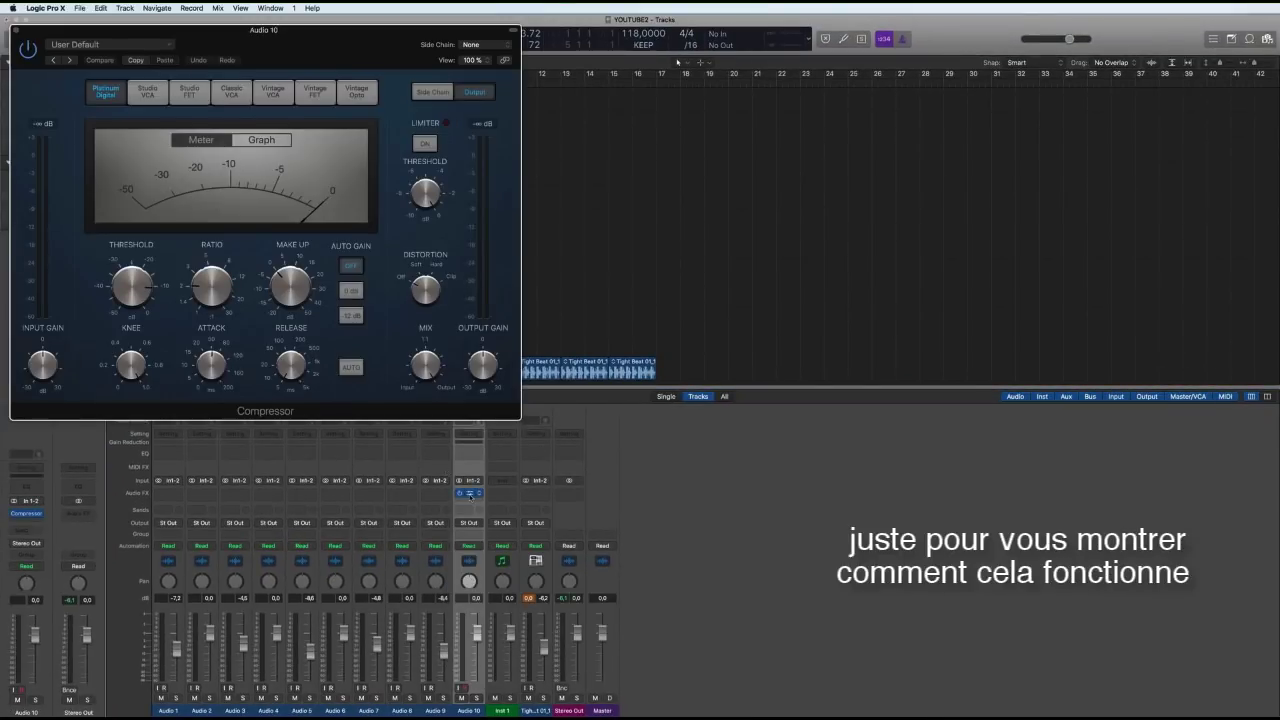
{"action": "left_click_drag", "start_coordinate": [76, 55], "coordinate": [706, 140]}
{"action": "left_click", "coordinate": [646, 116]}
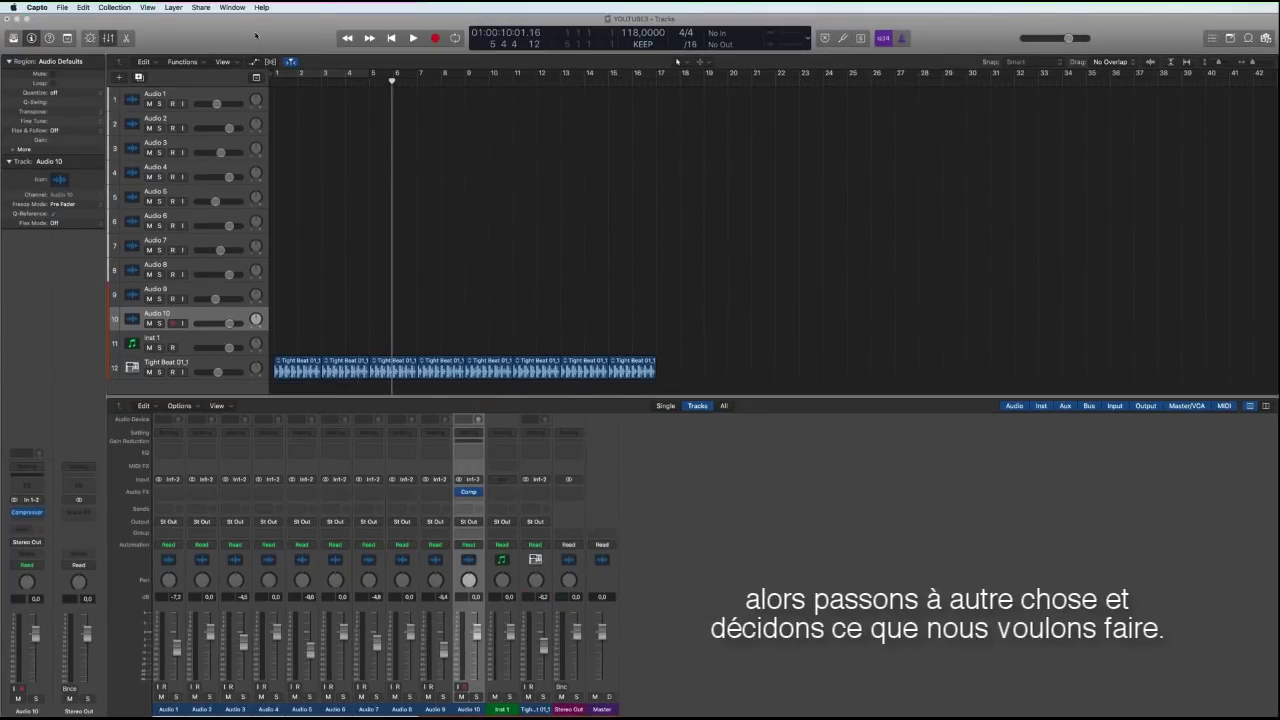
{"action": "left_click", "coordinate": [255, 35]}
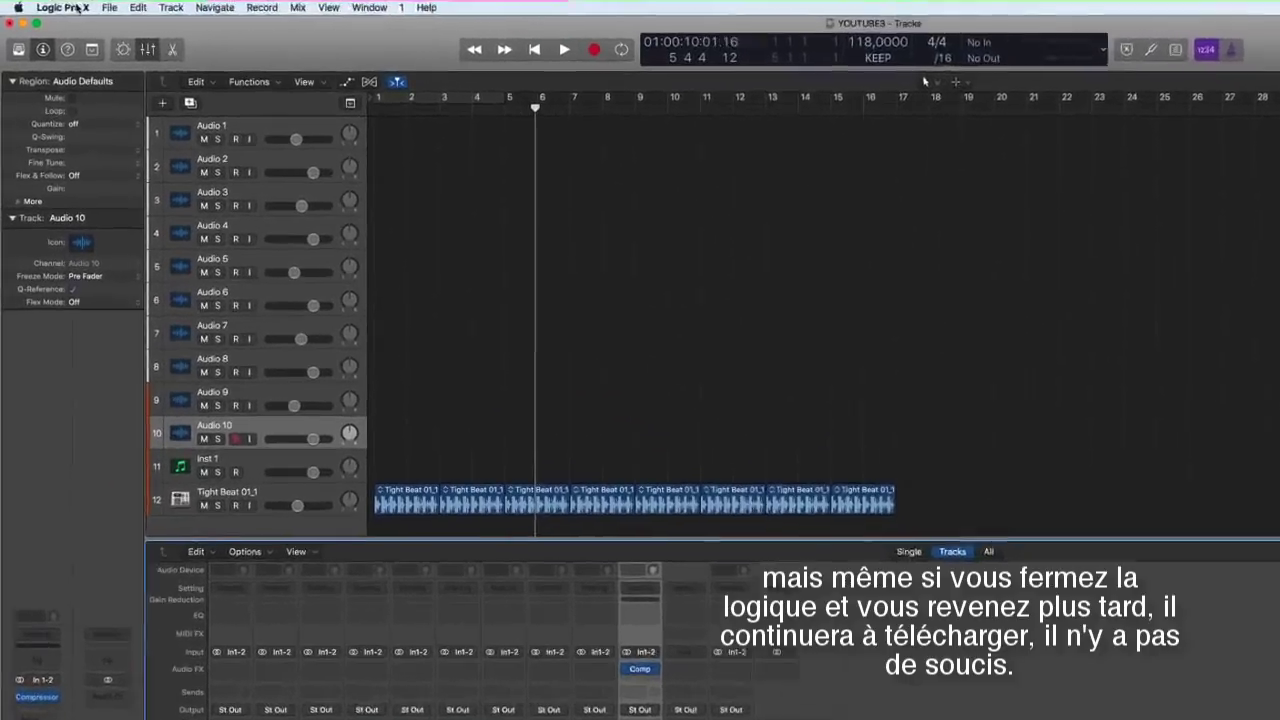
Install Studio Horns from the Sound Library Manager and show its download progress
{"action": "left_click", "coordinate": [58, 7]}
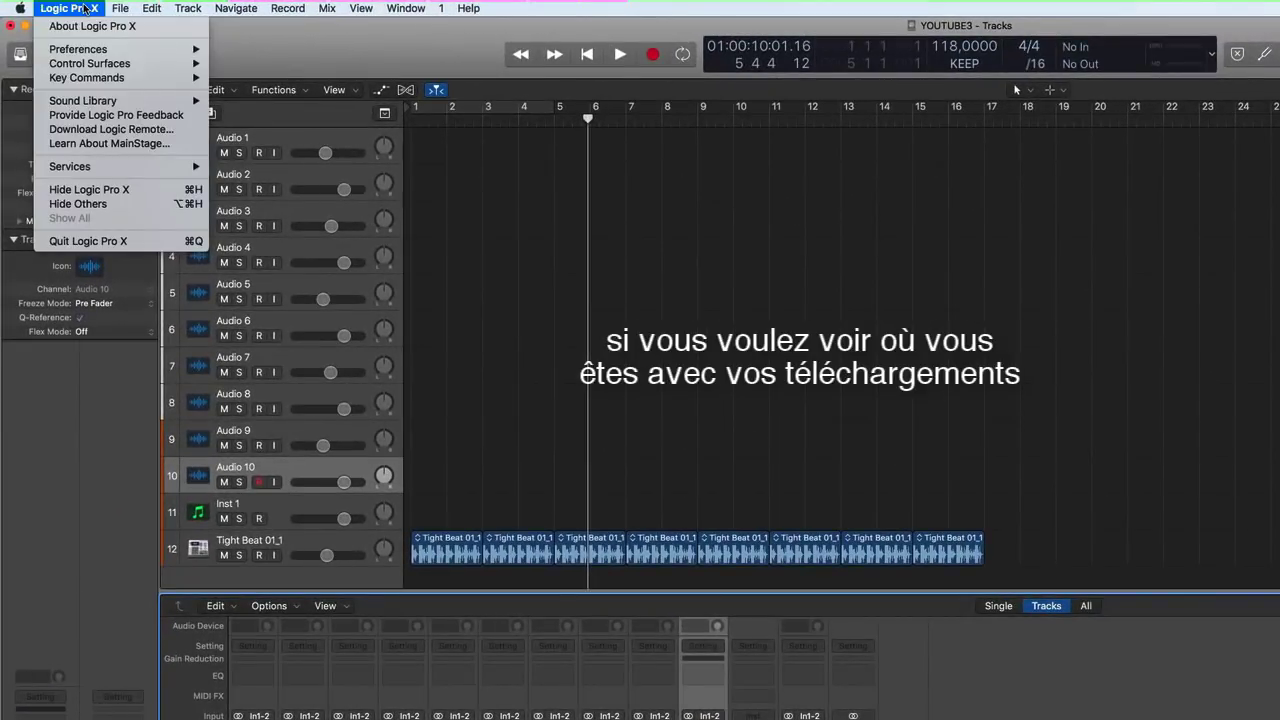
{"action": "mouse_move", "coordinate": [90, 101]}
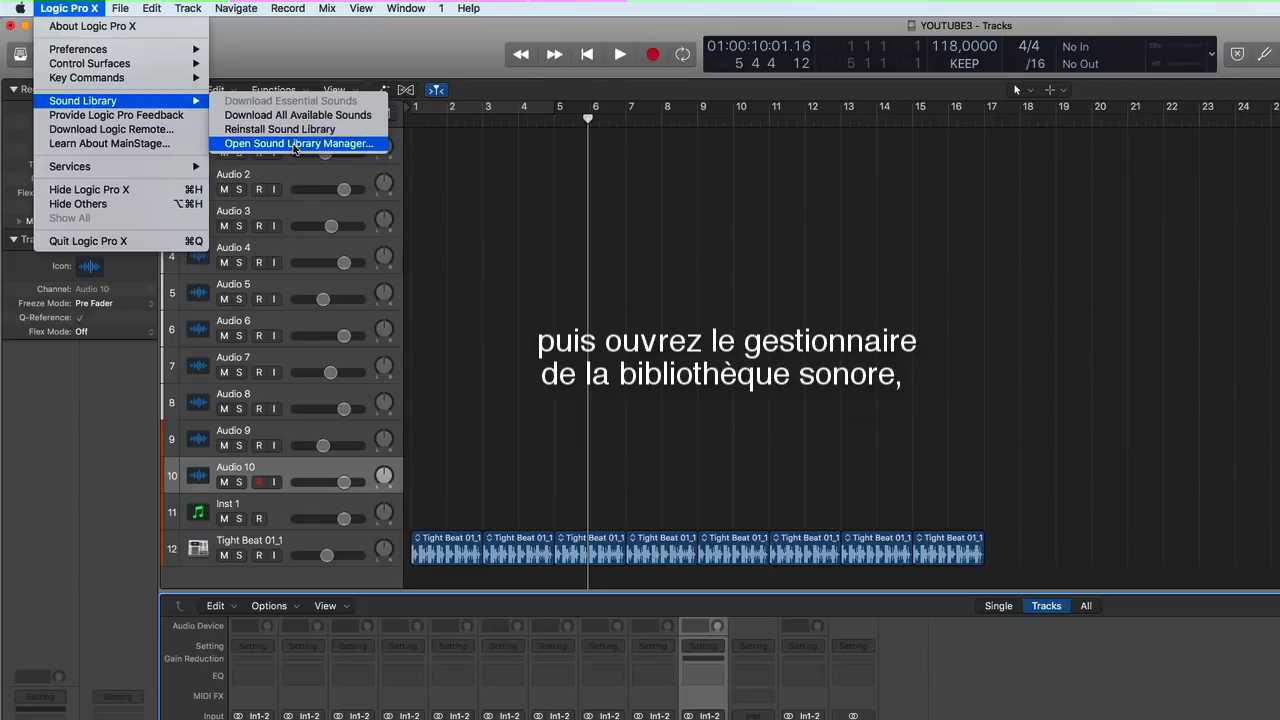
{"action": "left_click", "coordinate": [294, 144]}
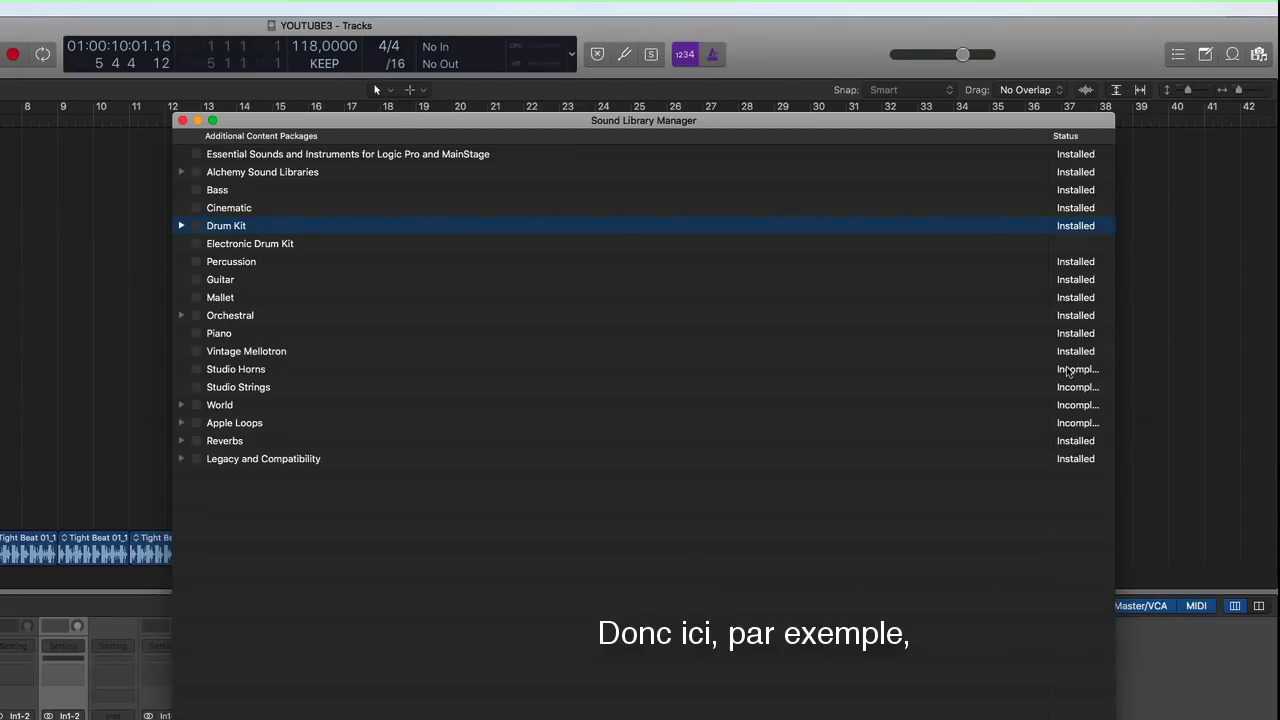
{"action": "left_click", "coordinate": [1068, 370]}
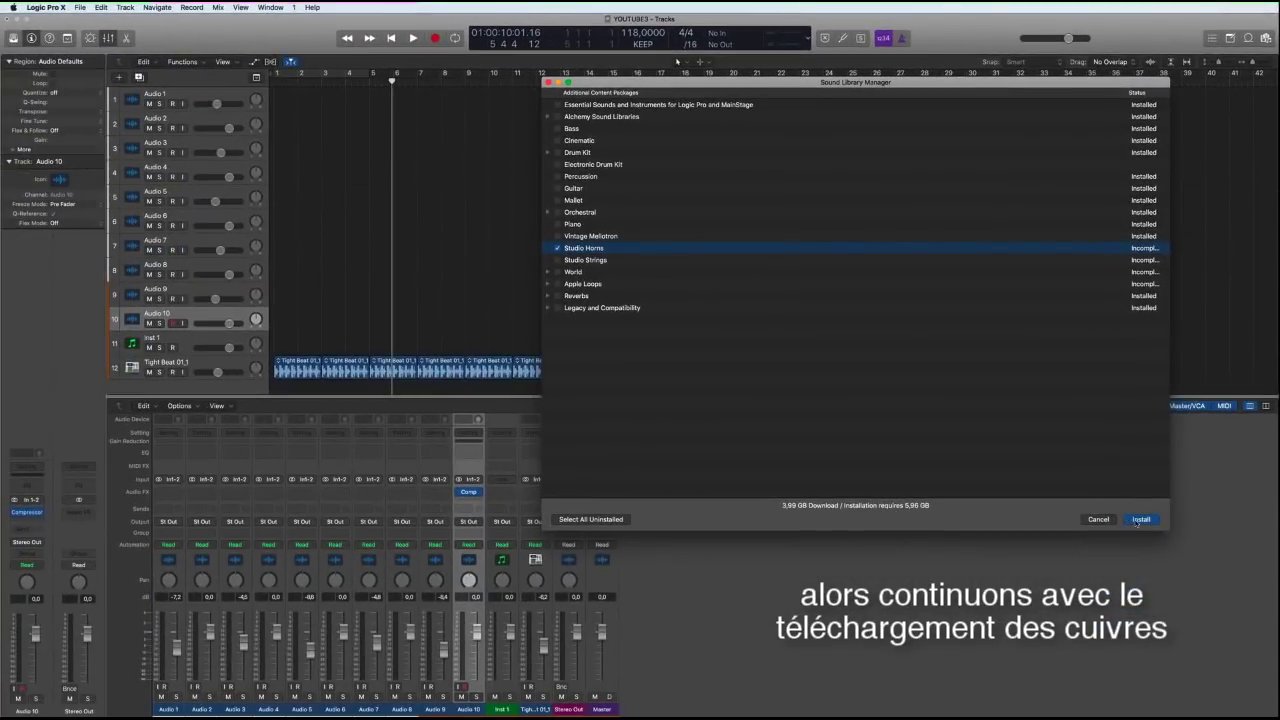
{"action": "left_click", "coordinate": [1136, 520]}
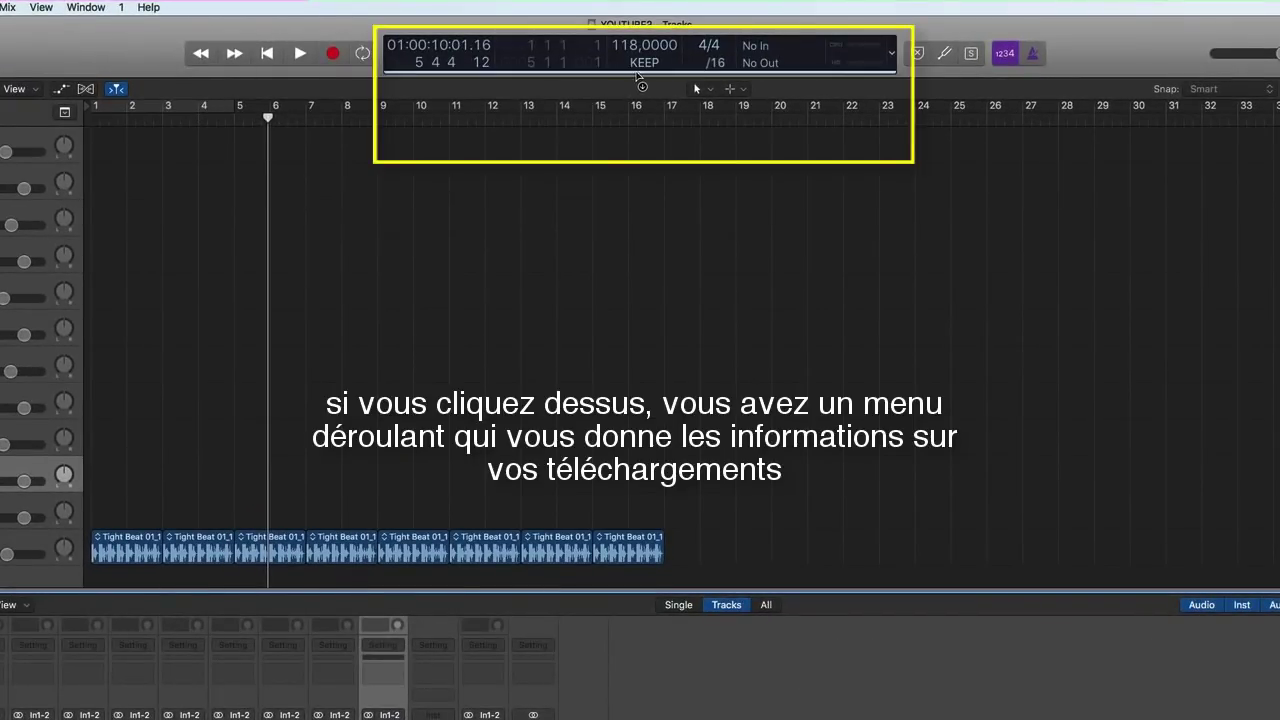
{"action": "left_click", "coordinate": [637, 74]}
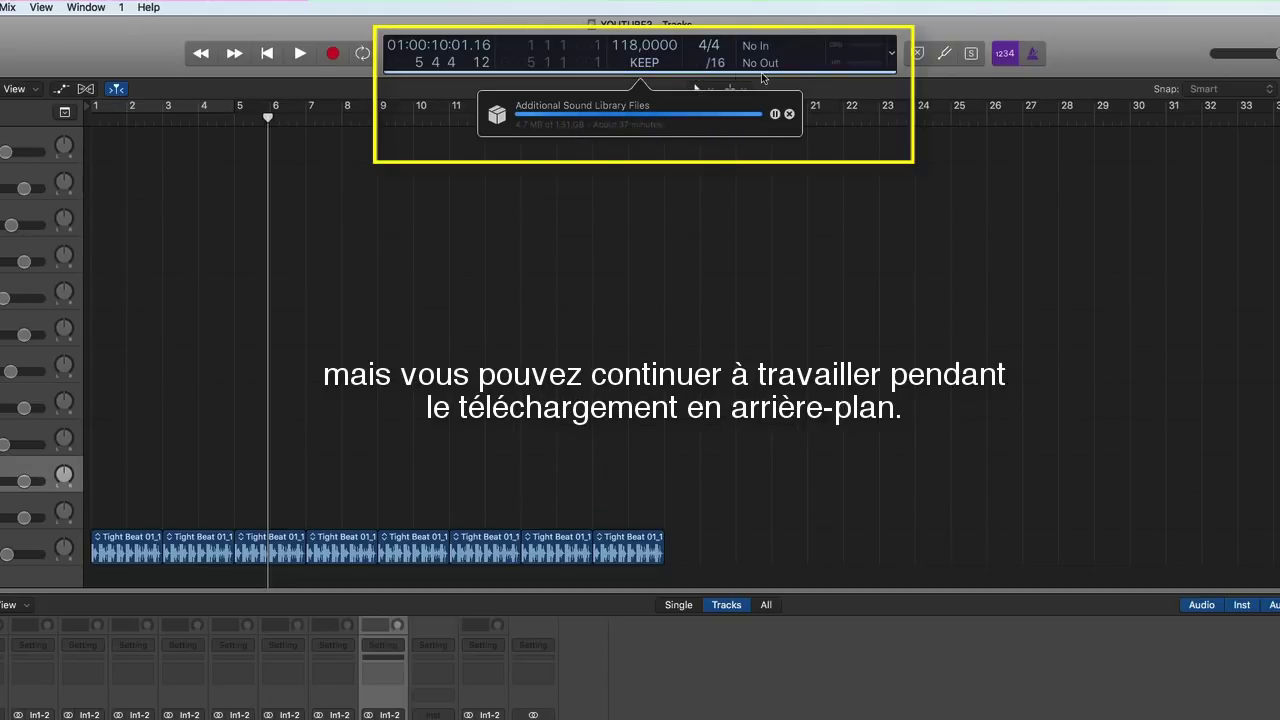
Delete the eight Tight Beat regions and the Tight Beat 01_1 track
{"action": "left_click", "coordinate": [475, 291]}
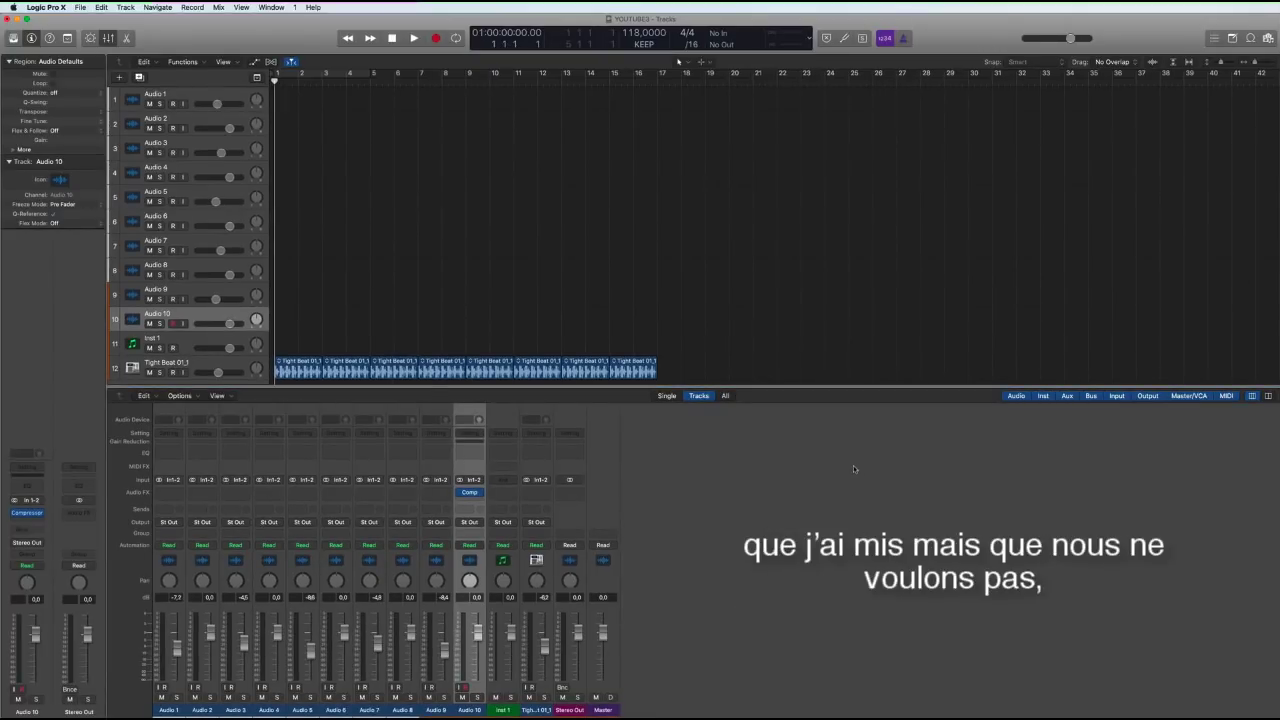
{"action": "left_click_drag", "start_coordinate": [710, 364], "coordinate": [283, 368]}
{"action": "key", "text": "Delete"}
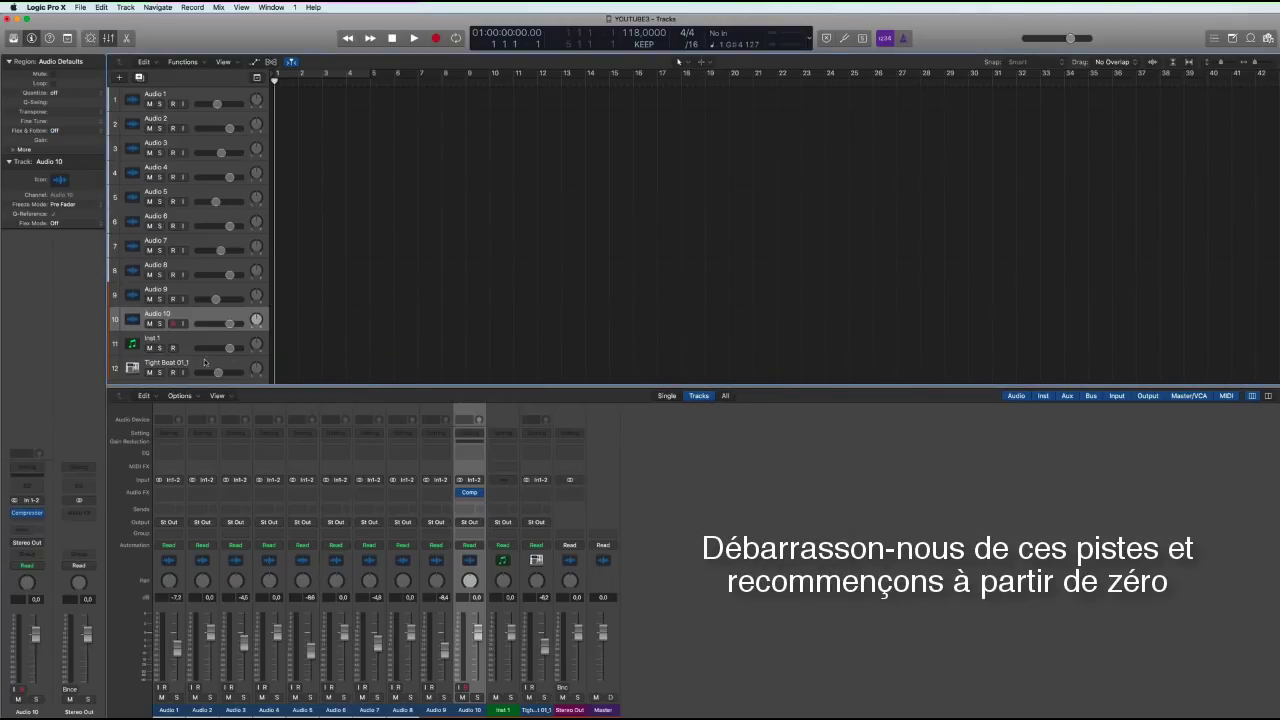
{"action": "left_click", "coordinate": [208, 362]}
{"action": "key", "text": "super+BackSpace"}
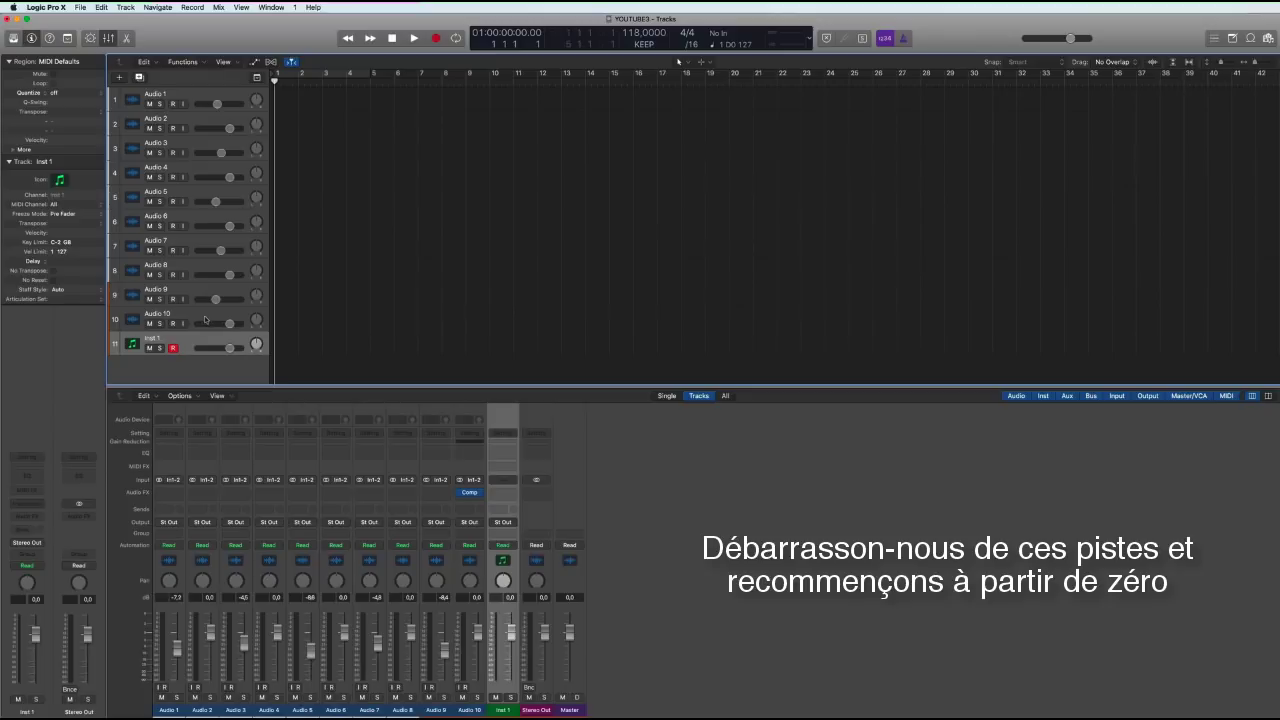
Delete tracks Audio 1 through Audio 10, leaving only Inst 1
{"action": "left_click", "coordinate": [204, 320]}
{"action": "left_click", "coordinate": [206, 96], "text": "shift"}
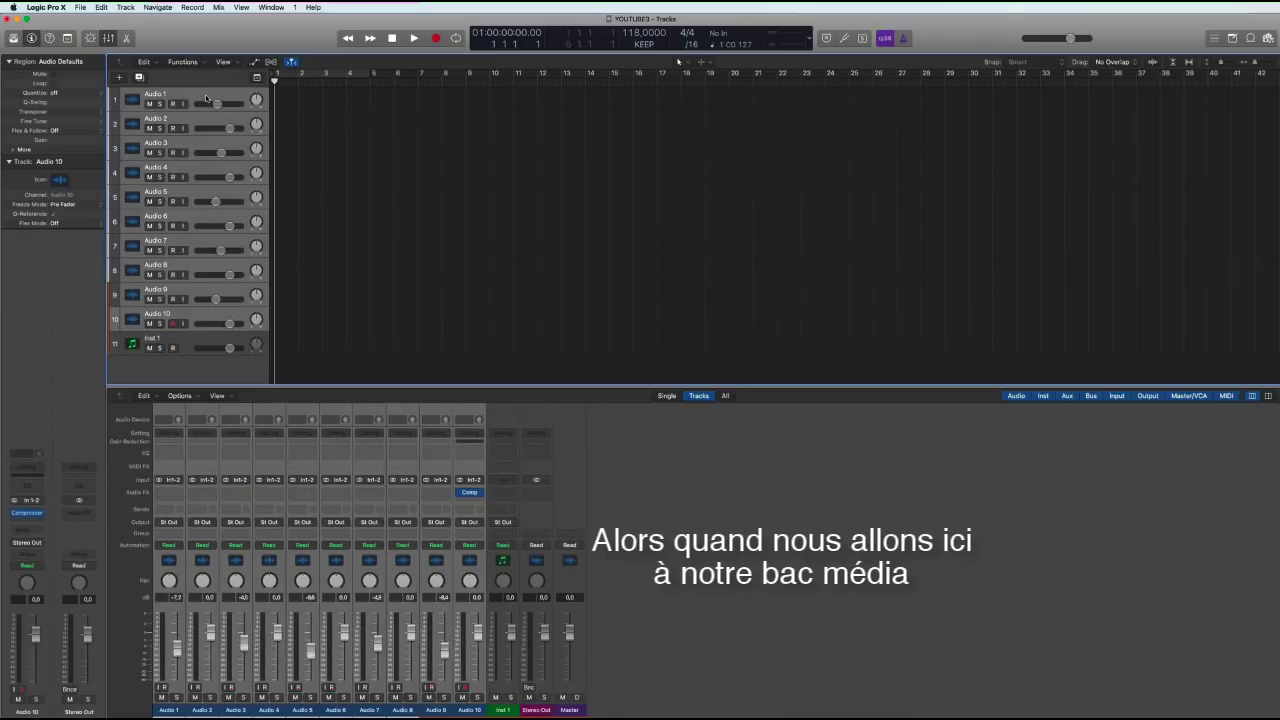
{"action": "key", "text": "super+BackSpace"}
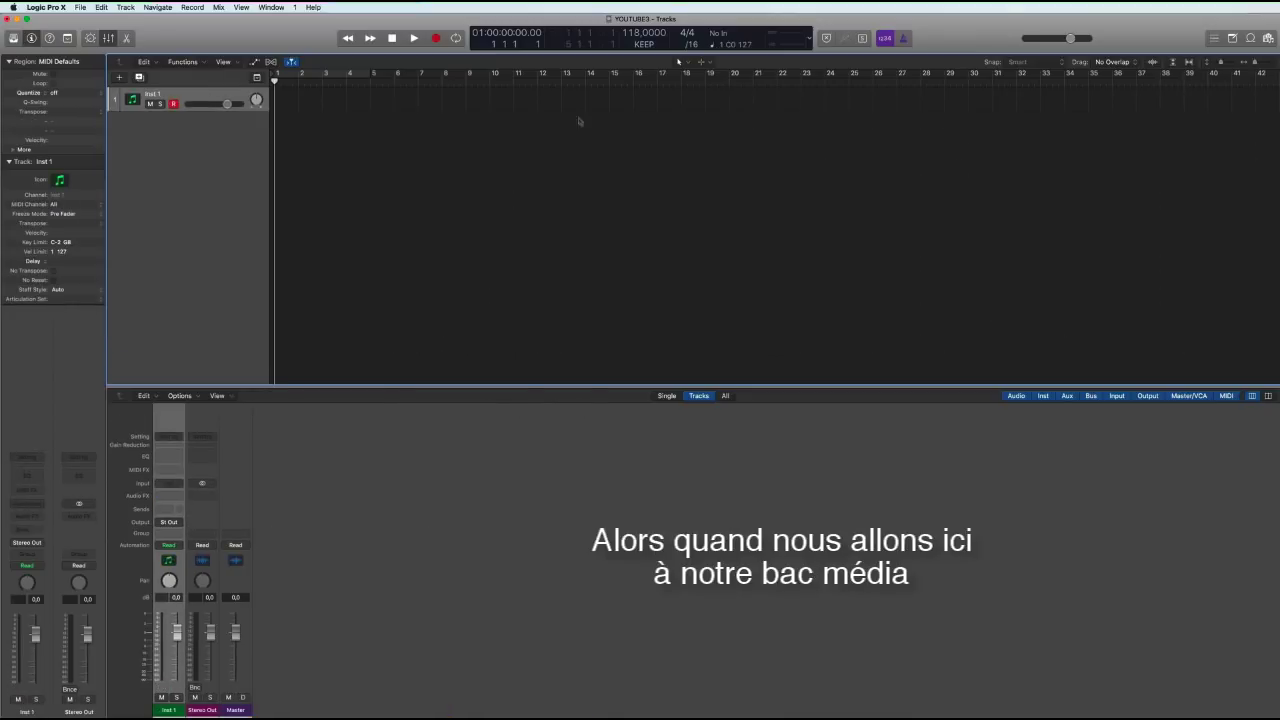
Show the Browser's All Files view of the YOUTUBE folder containing Up oh Pop Po Lo_Demo_Mstr_02.wav
{"action": "left_click", "coordinate": [1267, 38]}
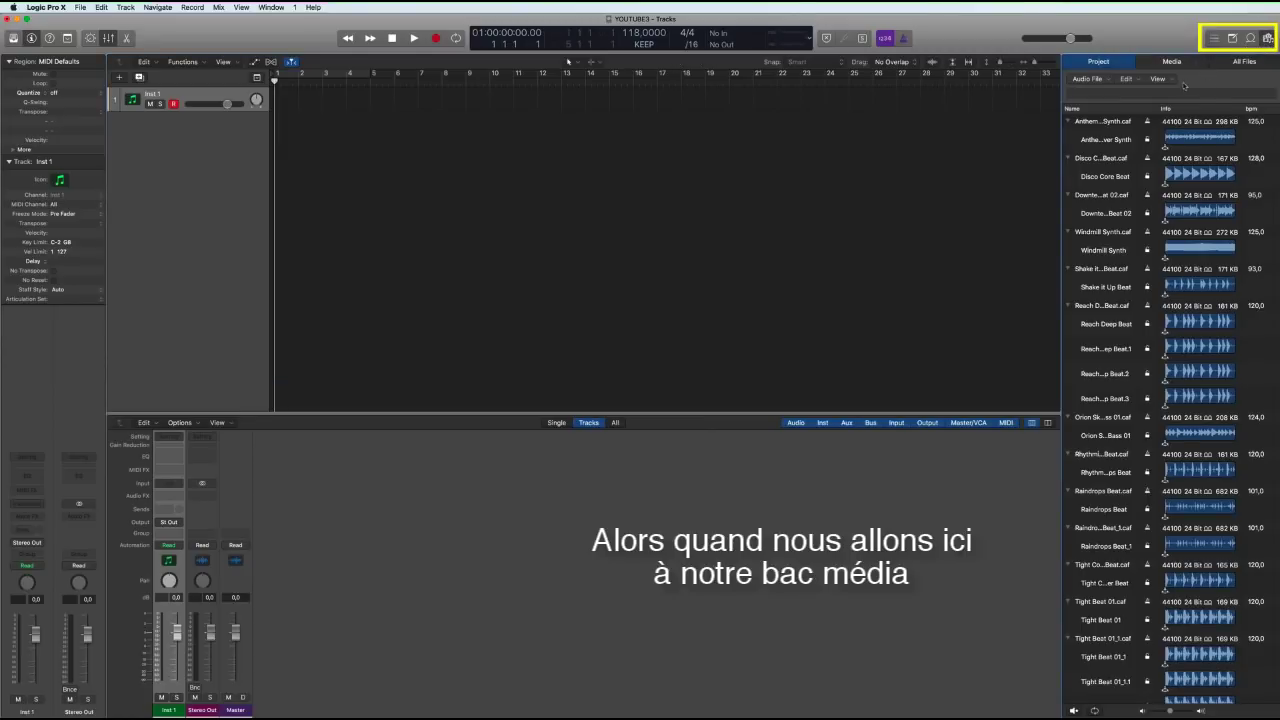
{"action": "left_click", "coordinate": [1172, 62]}
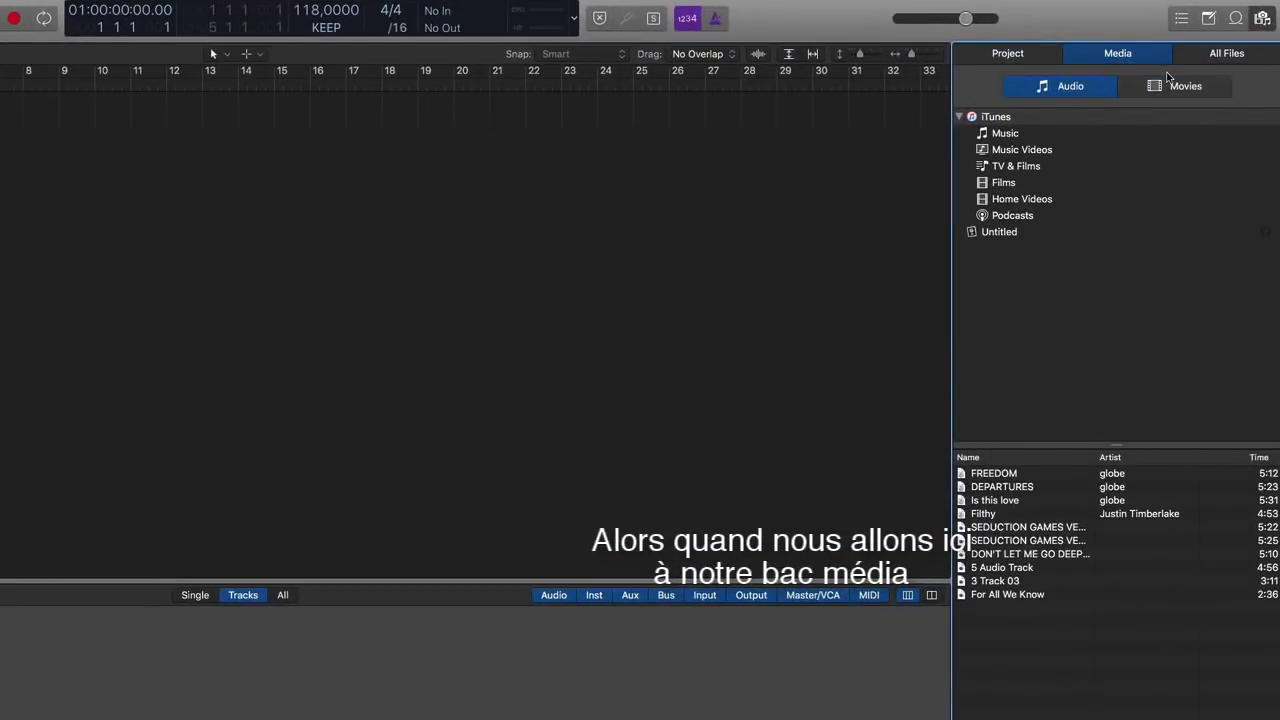
{"action": "left_click", "coordinate": [1257, 58]}
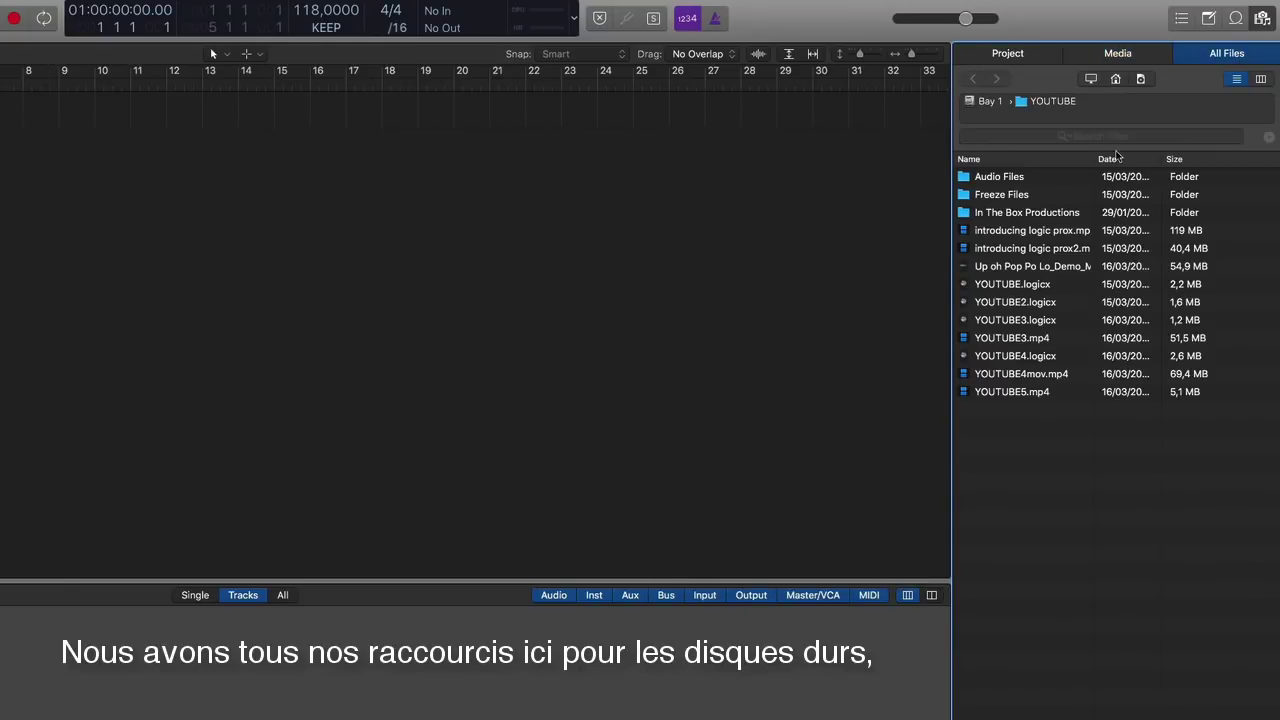
{"action": "left_click", "coordinate": [1091, 79]}
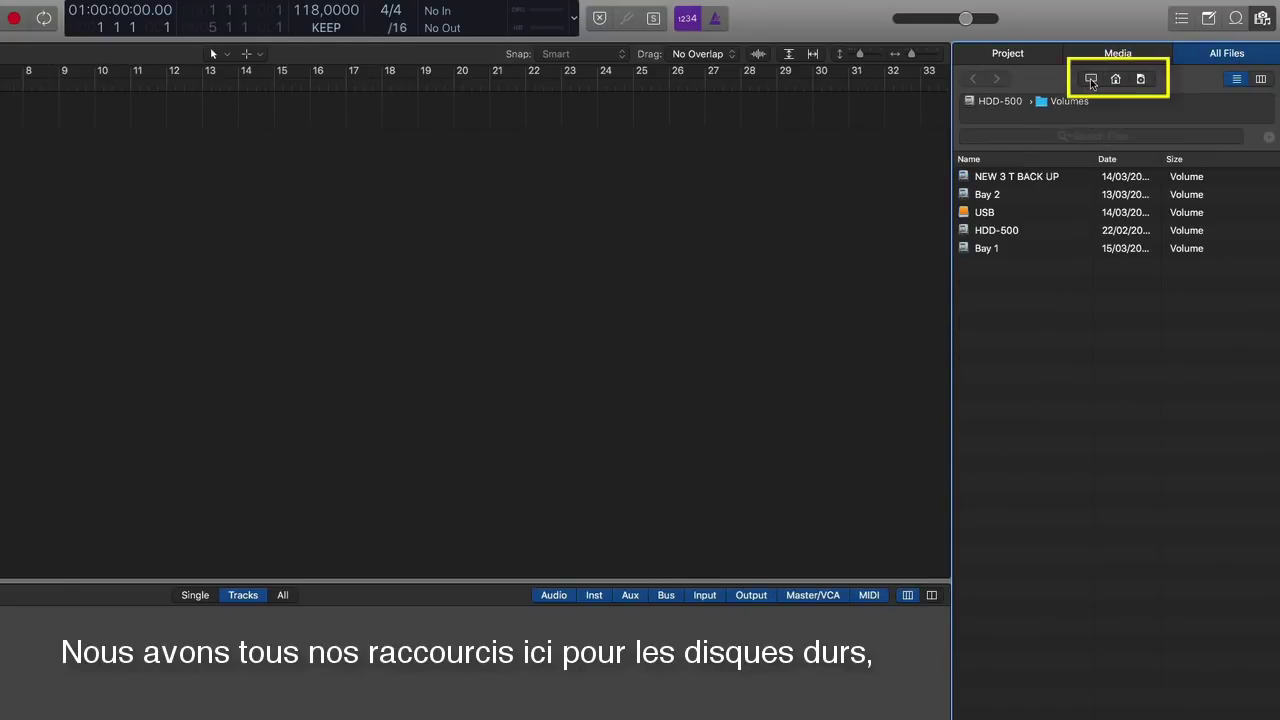
{"action": "left_click", "coordinate": [1140, 80]}
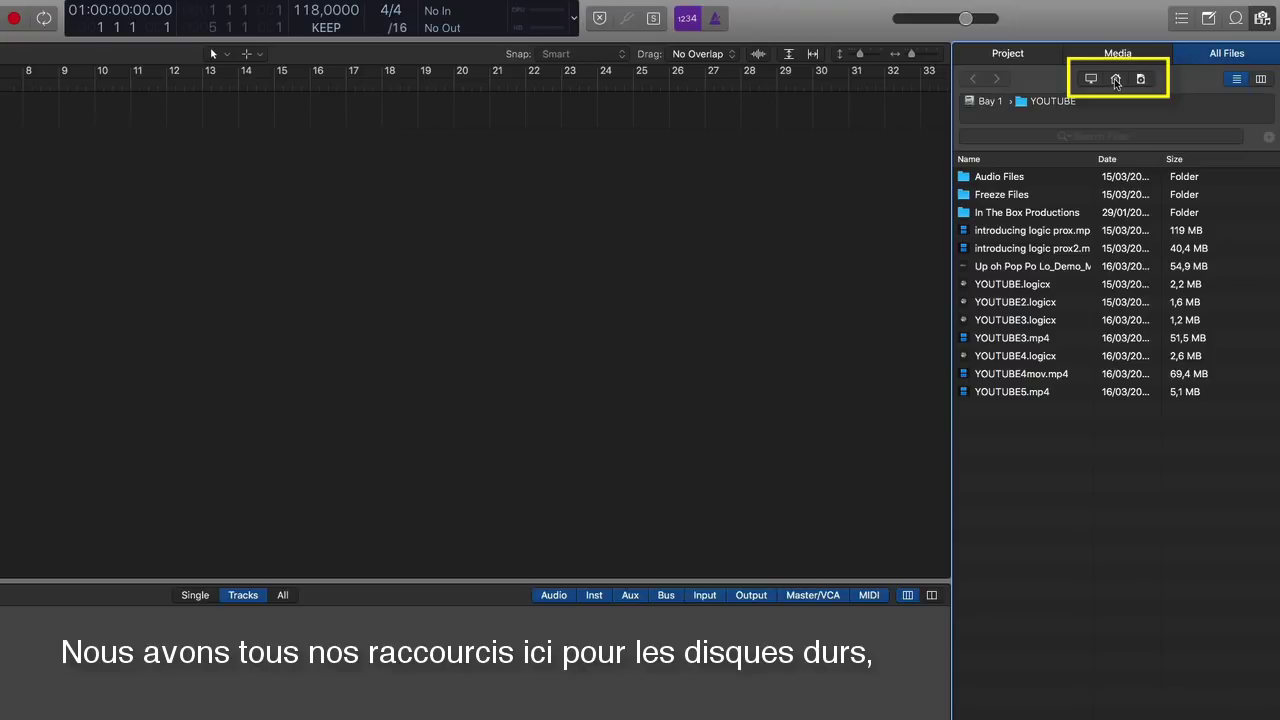
{"action": "left_click", "coordinate": [1116, 80]}
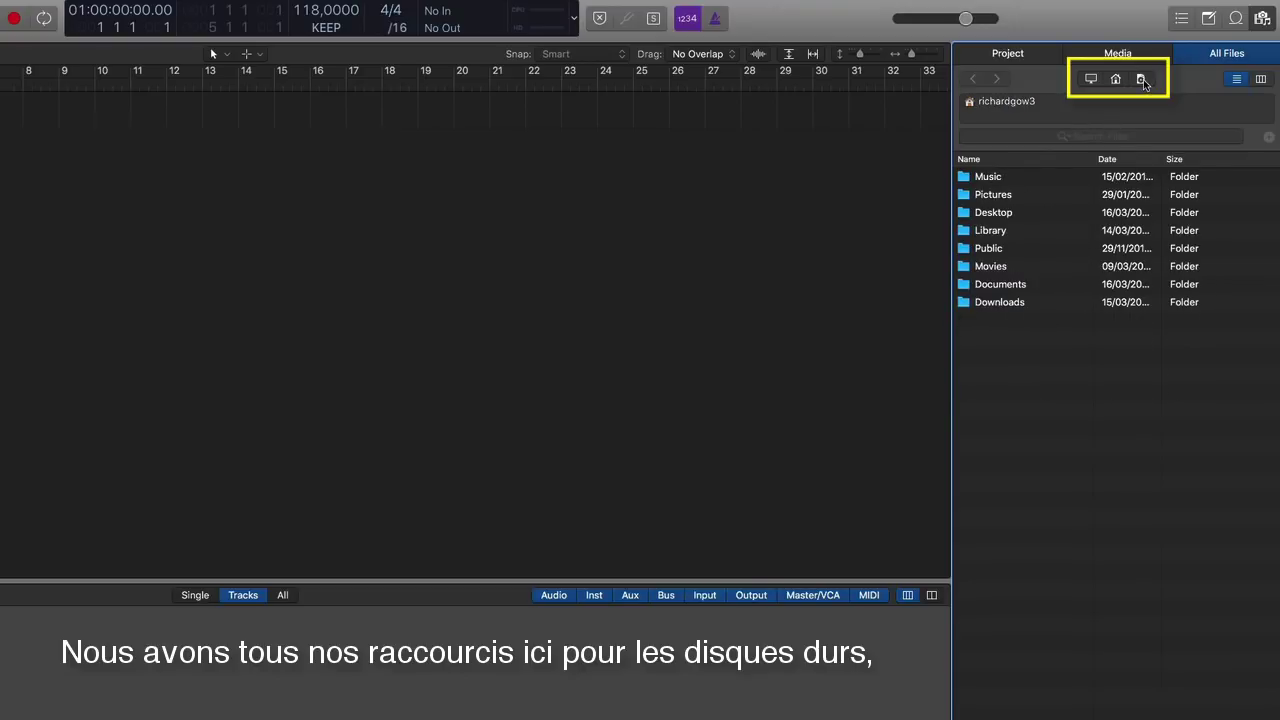
{"action": "left_click", "coordinate": [1142, 81]}
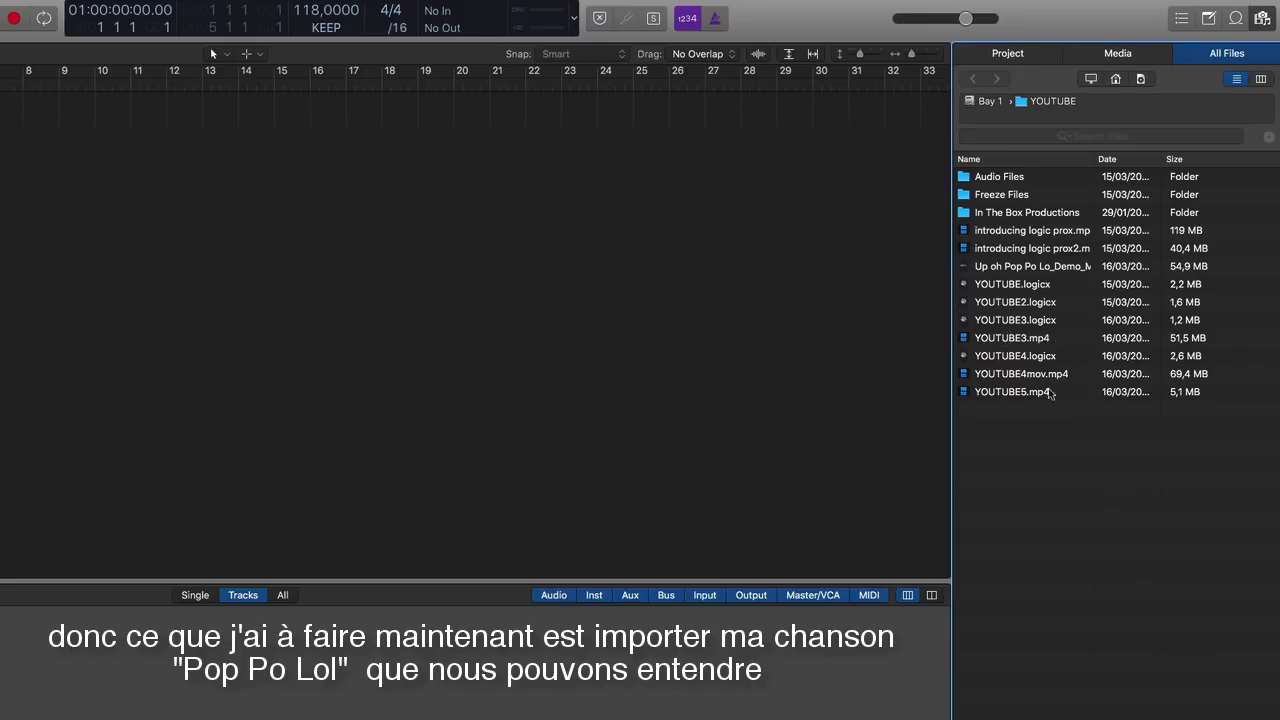
{"action": "left_click", "coordinate": [1016, 268]}
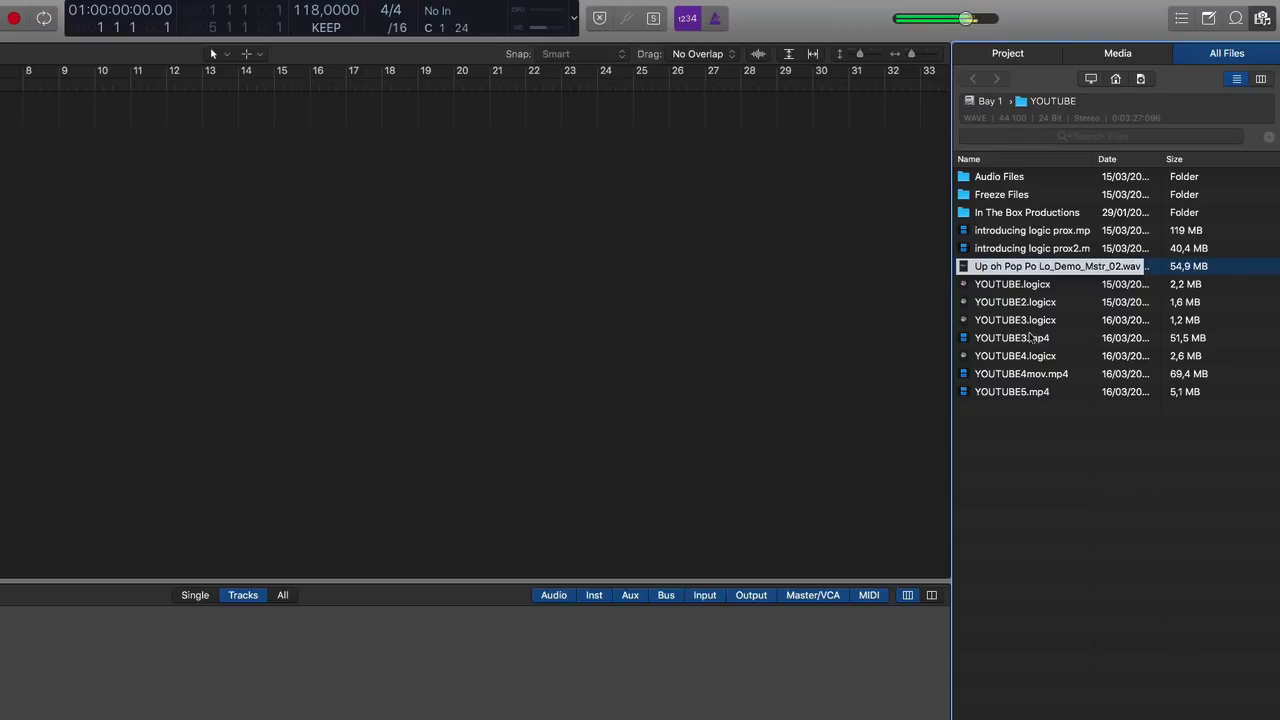
{"action": "left_click", "coordinate": [1047, 478]}
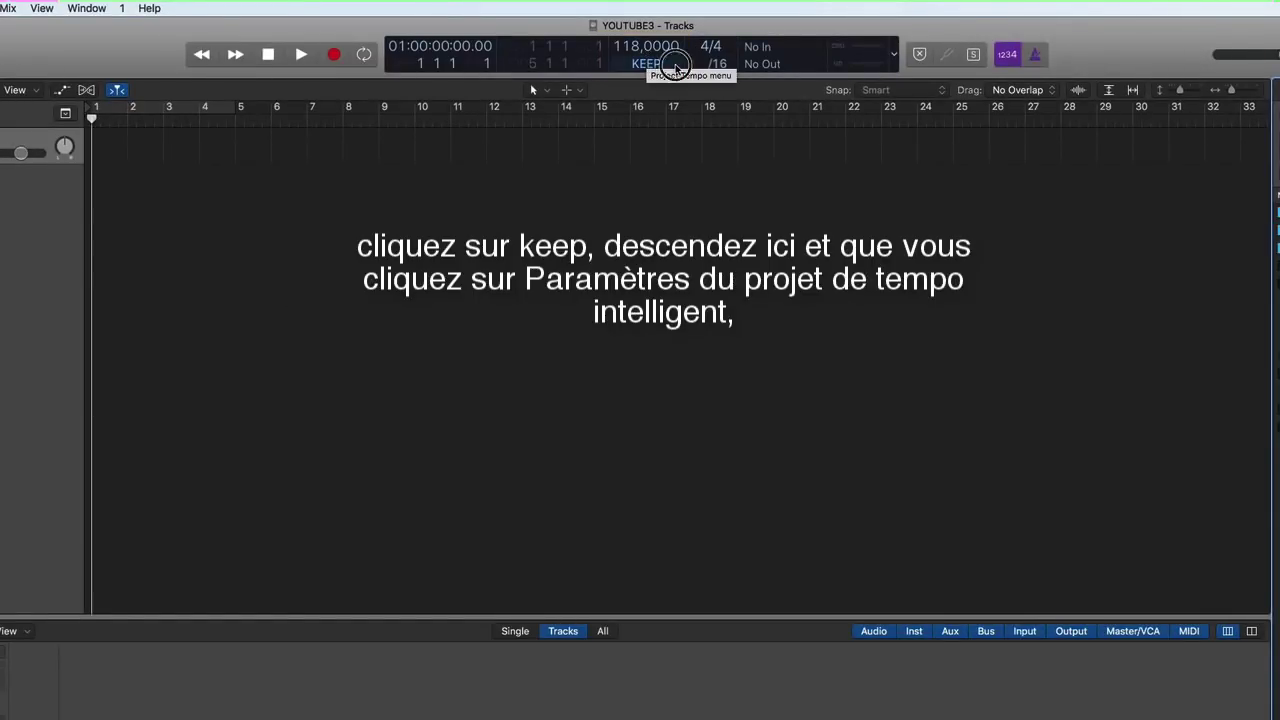
{"action": "left_click", "coordinate": [676, 66]}
{"action": "left_click", "coordinate": [687, 110]}
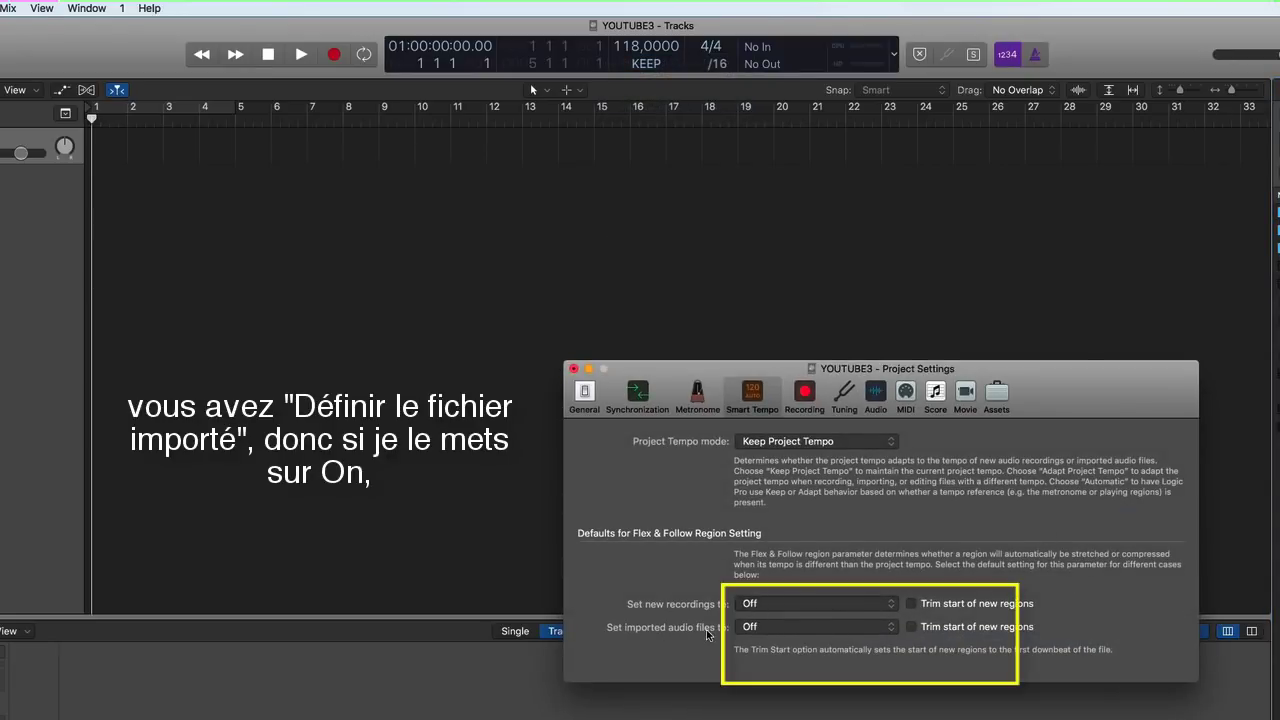
{"action": "left_click", "coordinate": [892, 628]}
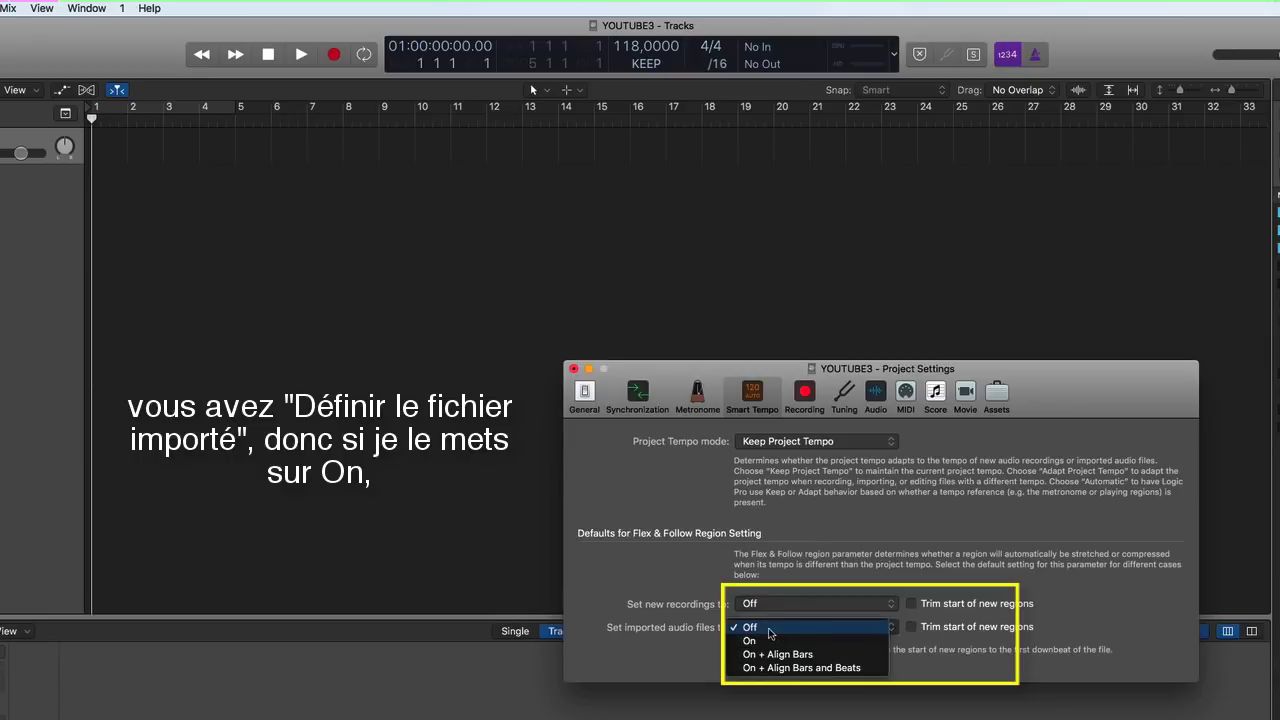
{"action": "left_click", "coordinate": [765, 641]}
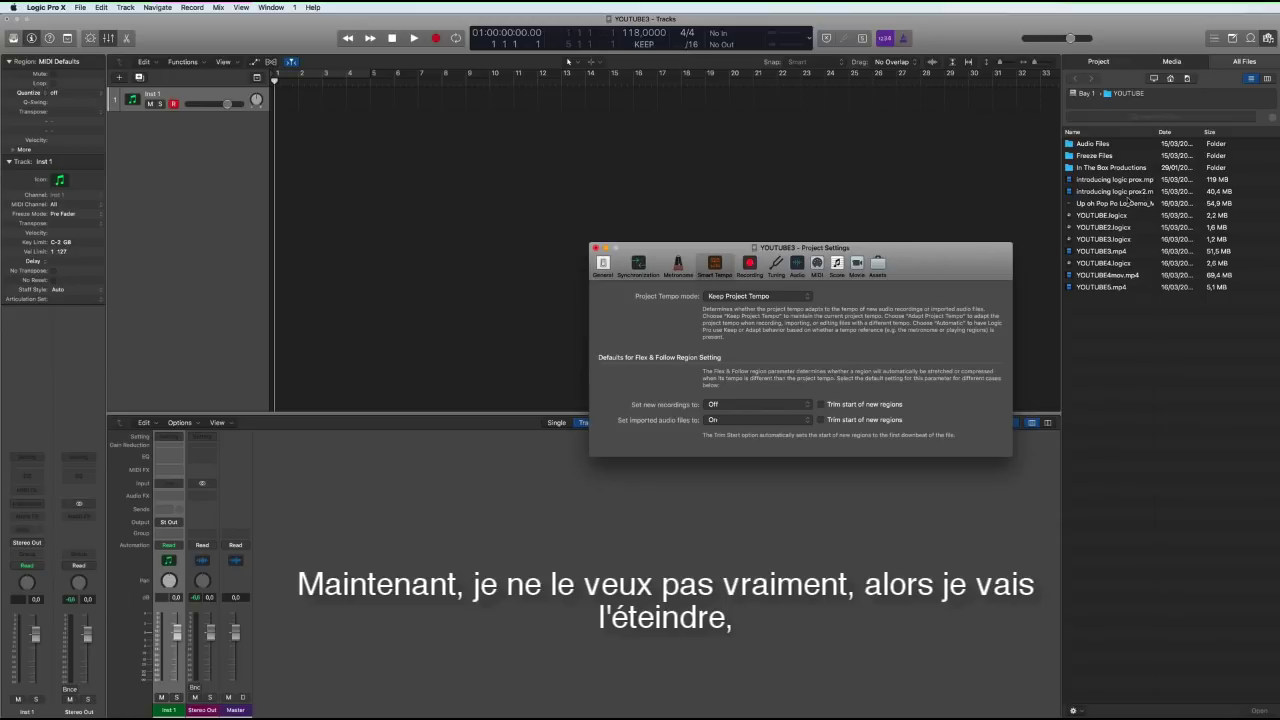
{"action": "left_click", "coordinate": [805, 420]}
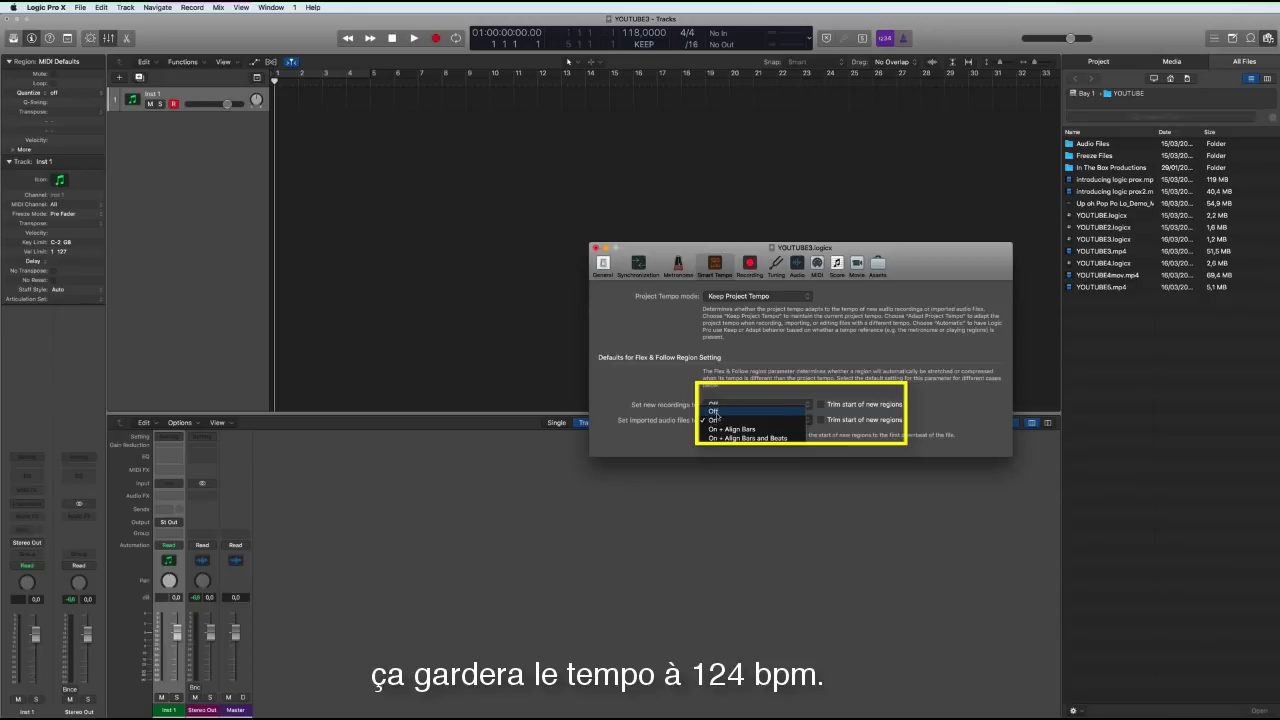
{"action": "left_click", "coordinate": [716, 413]}
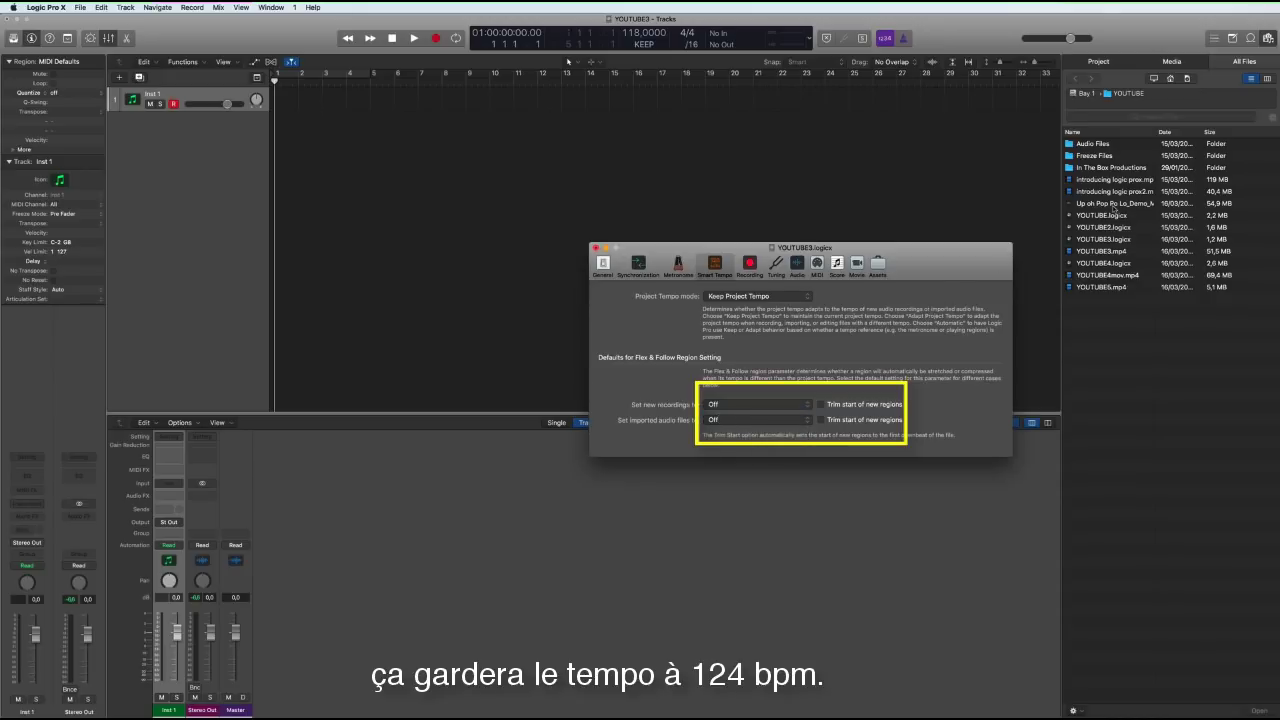
{"action": "left_click", "coordinate": [594, 247]}
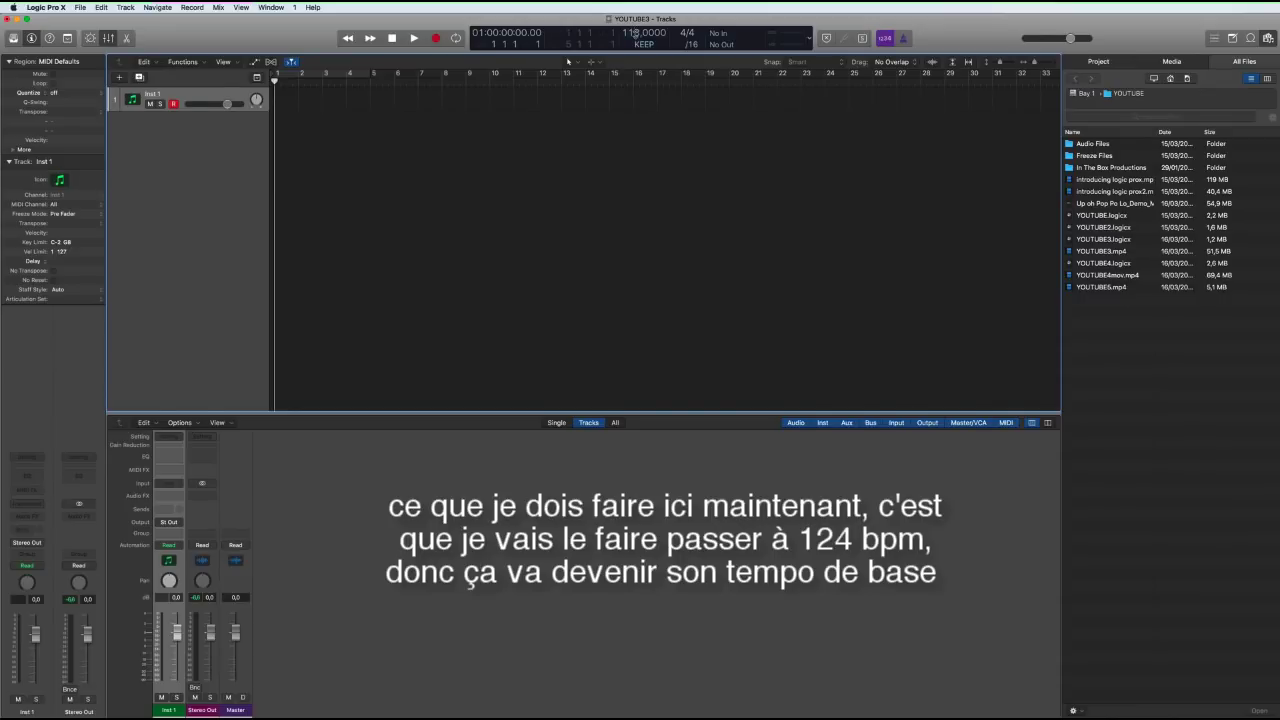
Set tempo to 124 BPM, add Up oh Pop Po Lo_Demo_Mstr_02.wav without tempo info, play
{"action": "left_click_drag", "start_coordinate": [634, 32], "coordinate": [635, 24]}
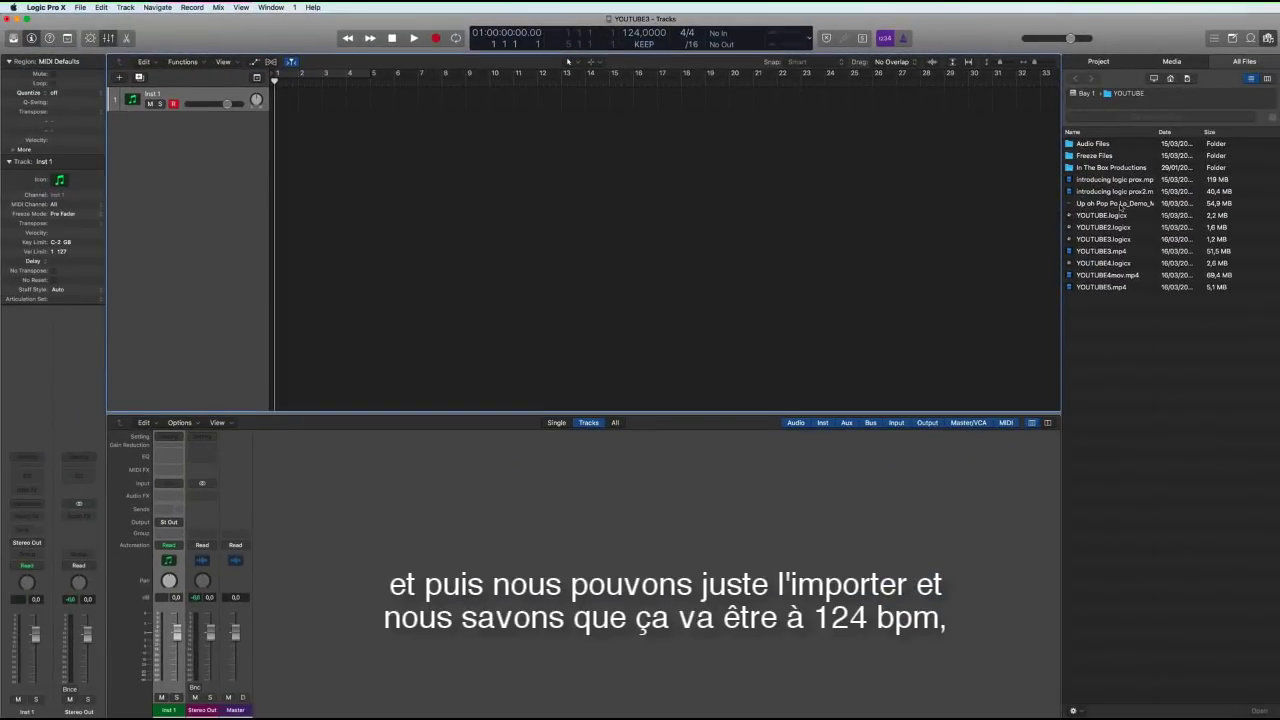
{"action": "left_click", "coordinate": [1120, 205]}
{"action": "left_click_drag", "start_coordinate": [1080, 203], "coordinate": [263, 163]}
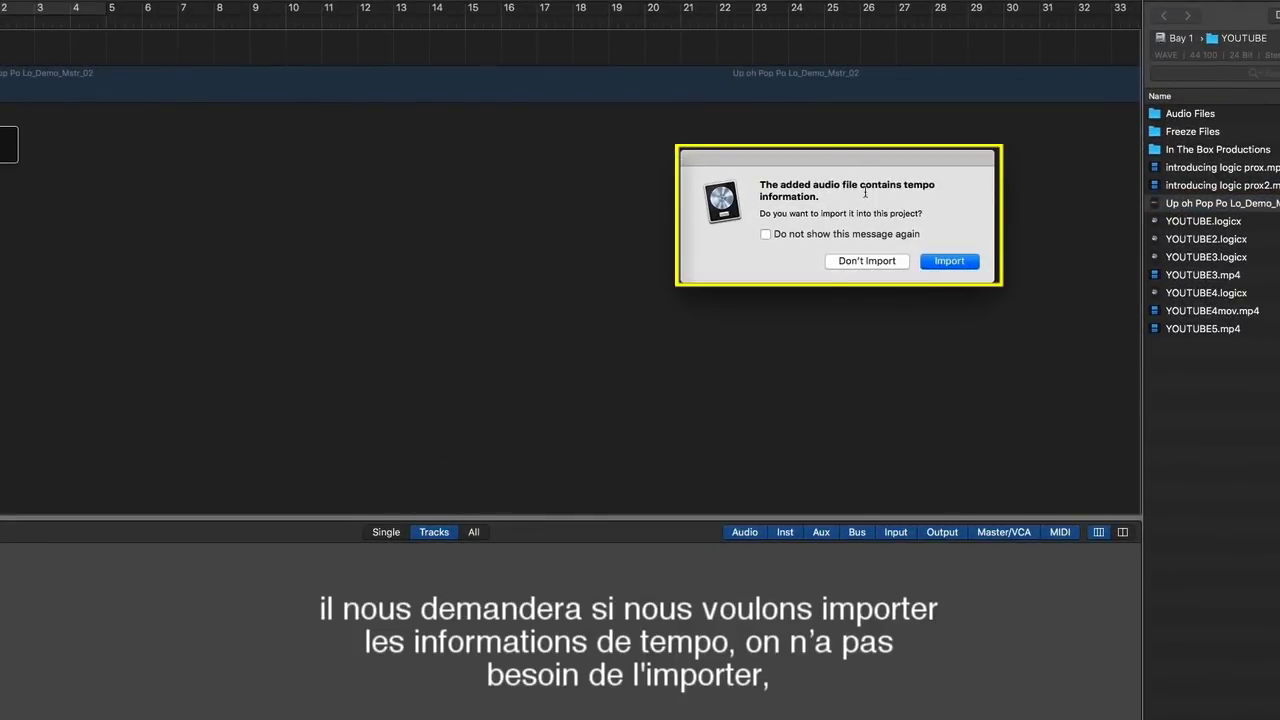
{"action": "left_click", "coordinate": [880, 263]}
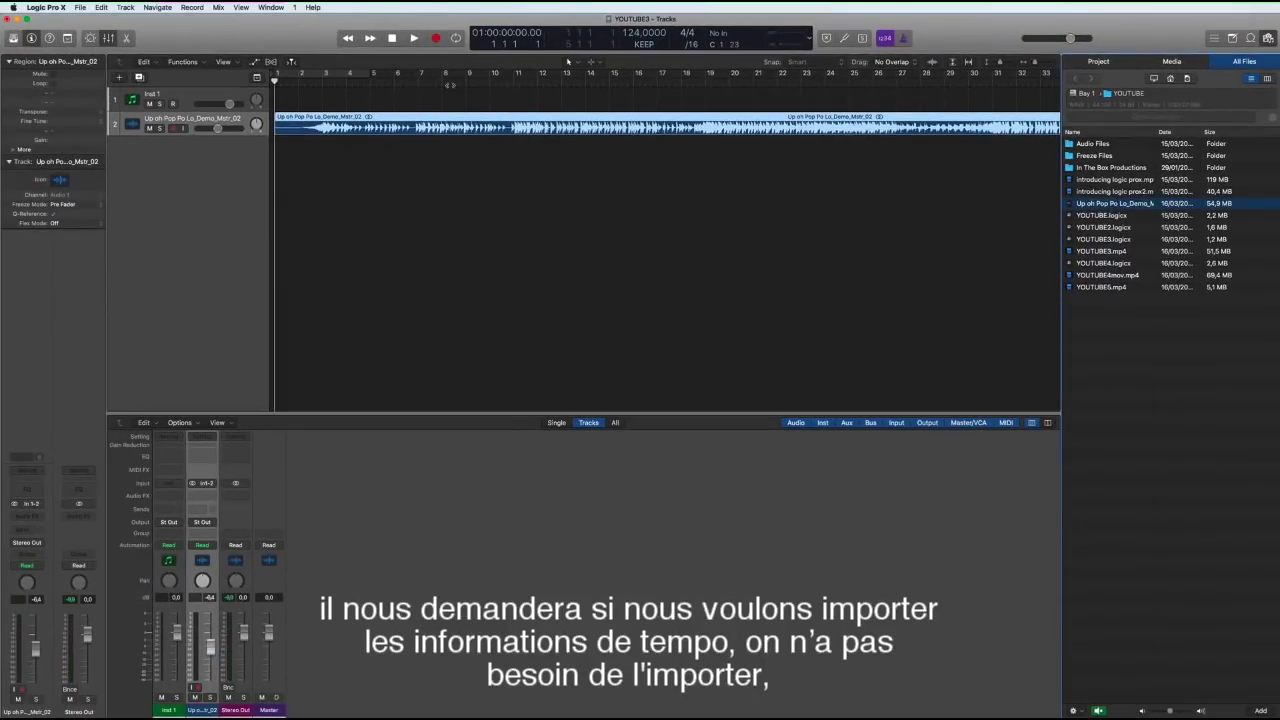
{"action": "double_click", "coordinate": [449, 83]}
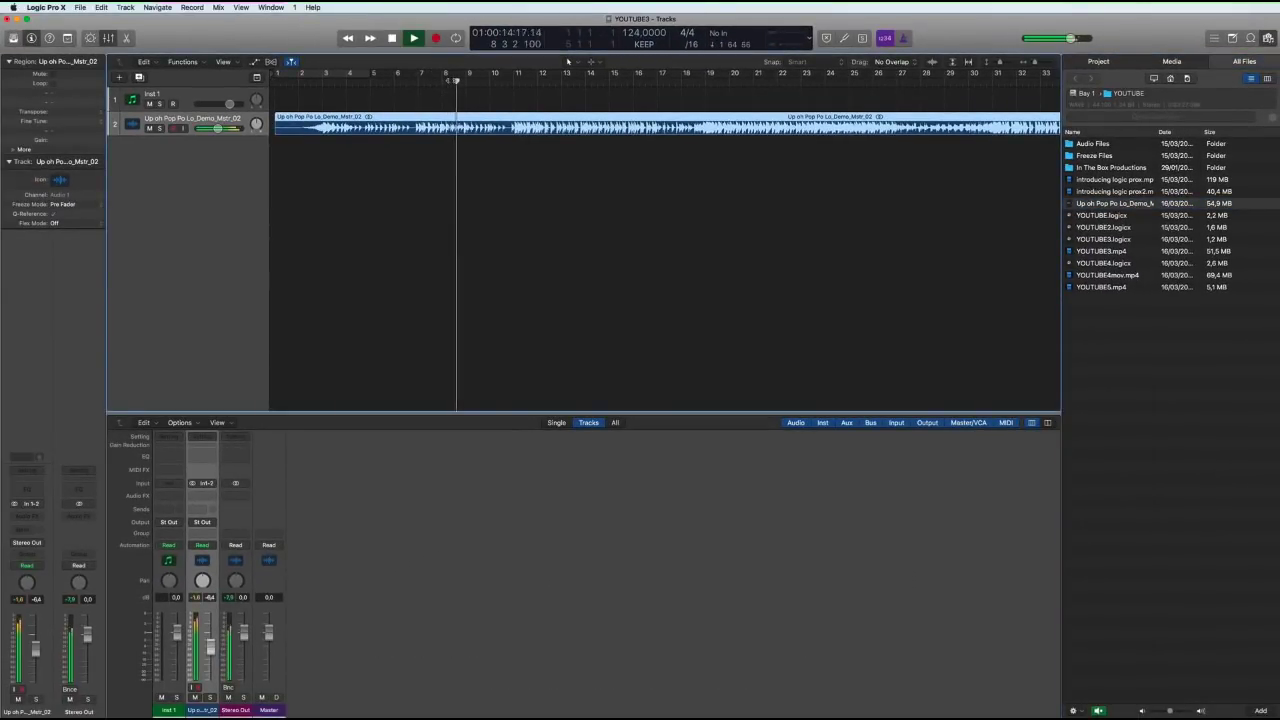
Stop playback and insert the BPM Counter plug-in on the song's channel
{"action": "key", "text": "space"}
{"action": "left_click", "coordinate": [41, 516]}
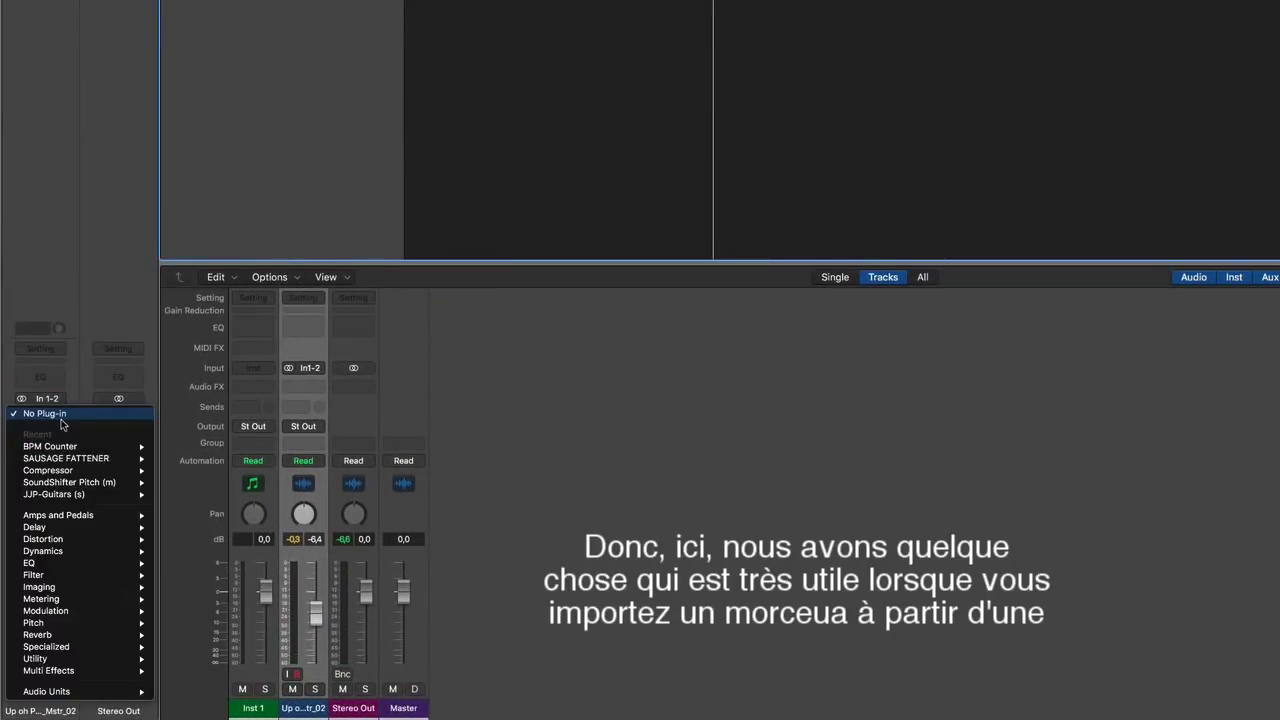
{"action": "mouse_move", "coordinate": [71, 588]}
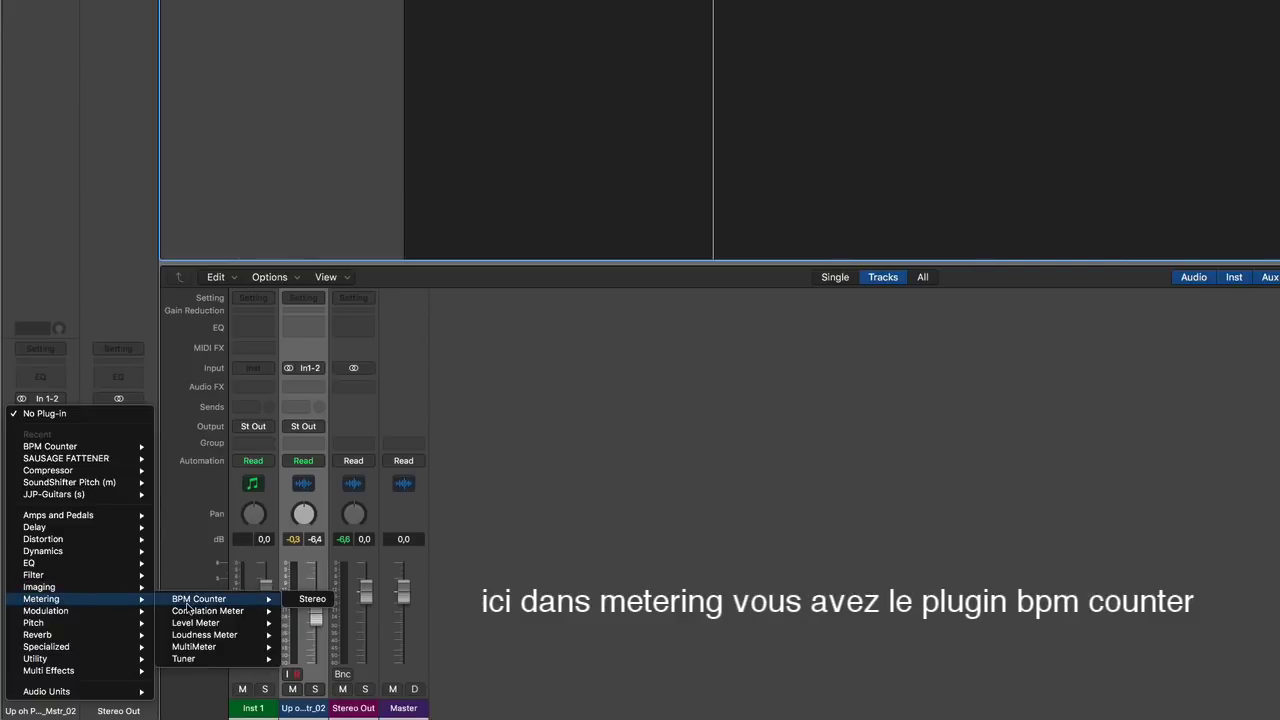
{"action": "left_click", "coordinate": [314, 613]}
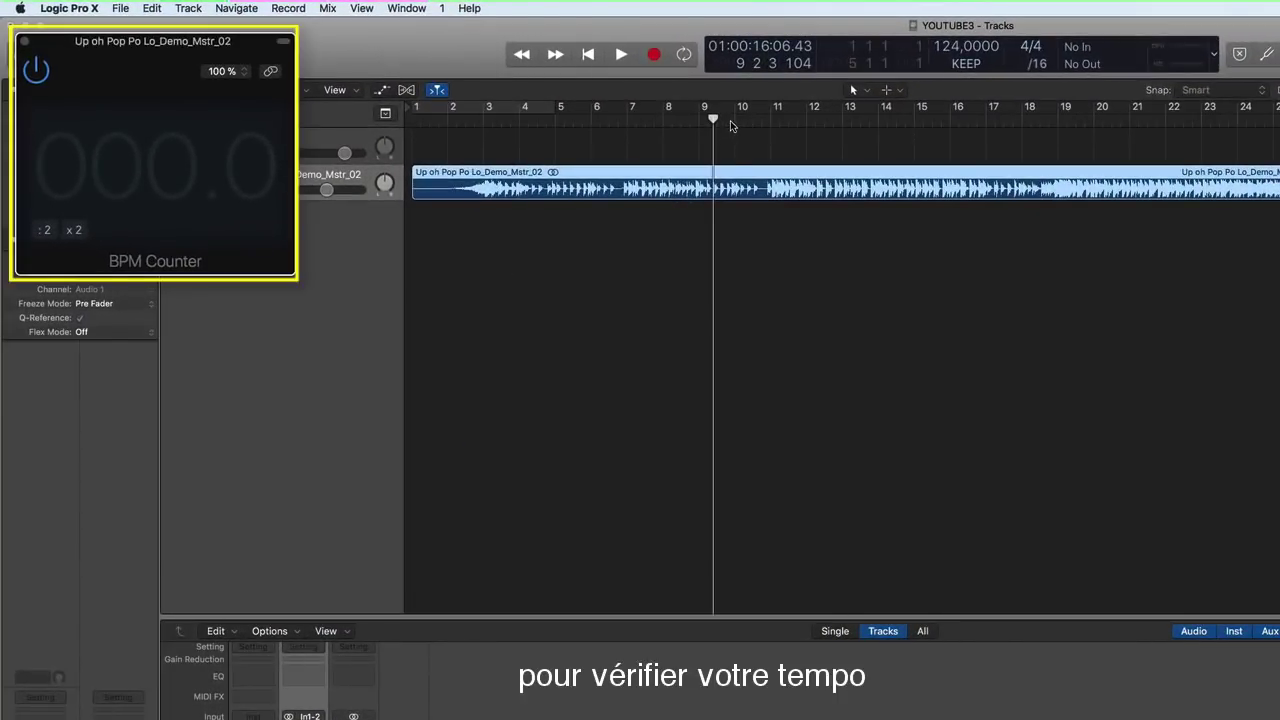
Play from bar 10 to read 124.0 BPM, close BPM Counter, and select the song region
{"action": "left_click", "coordinate": [730, 120]}
{"action": "key", "text": "space"}
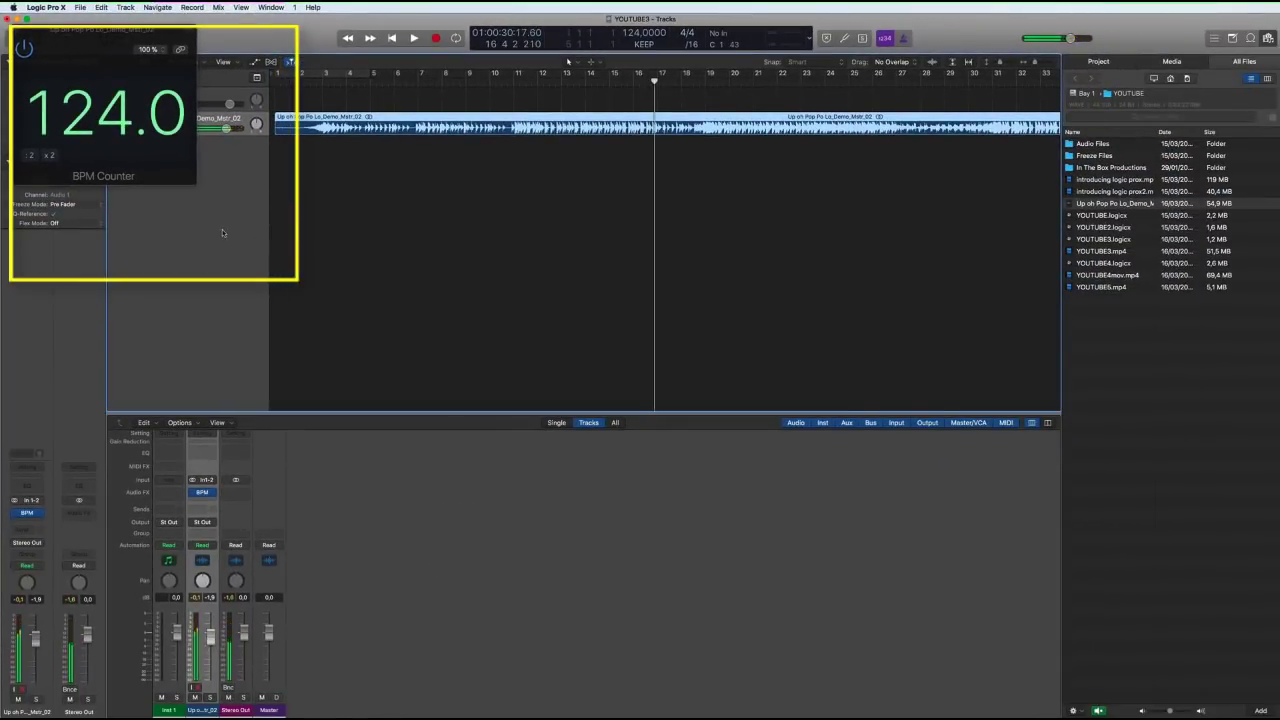
{"action": "left_click", "coordinate": [14, 29]}
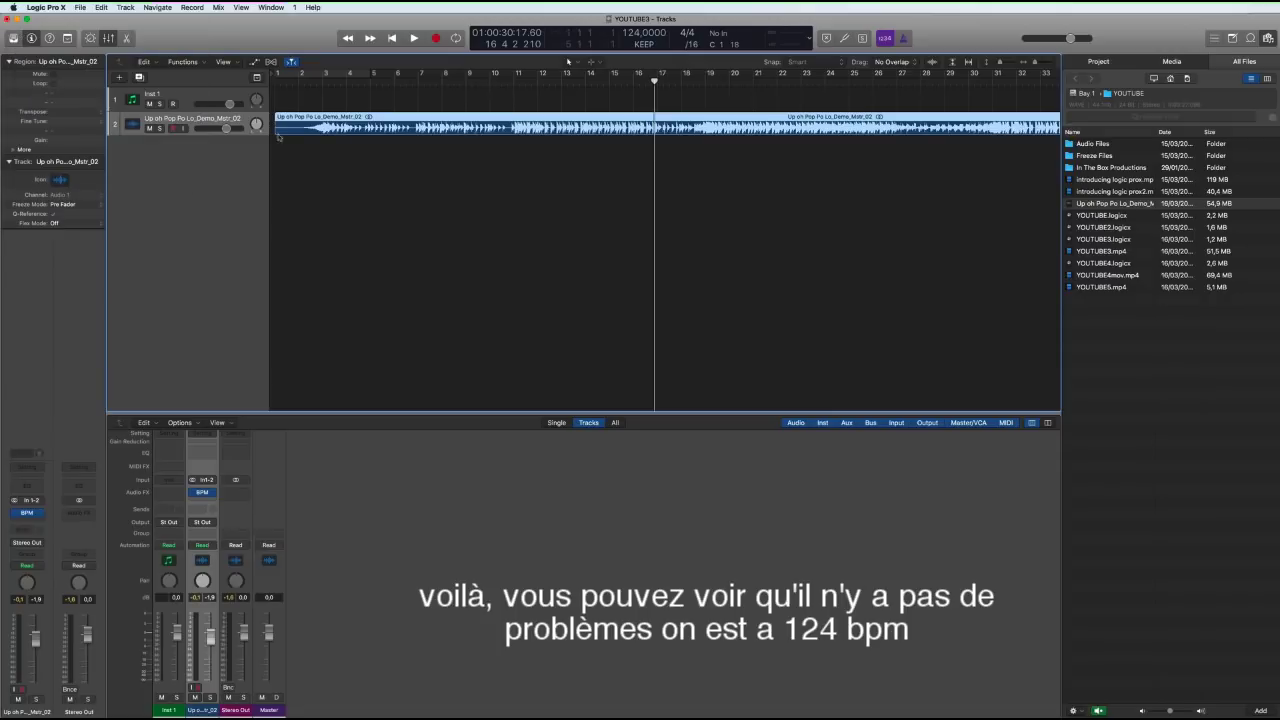
{"action": "left_click", "coordinate": [576, 195]}
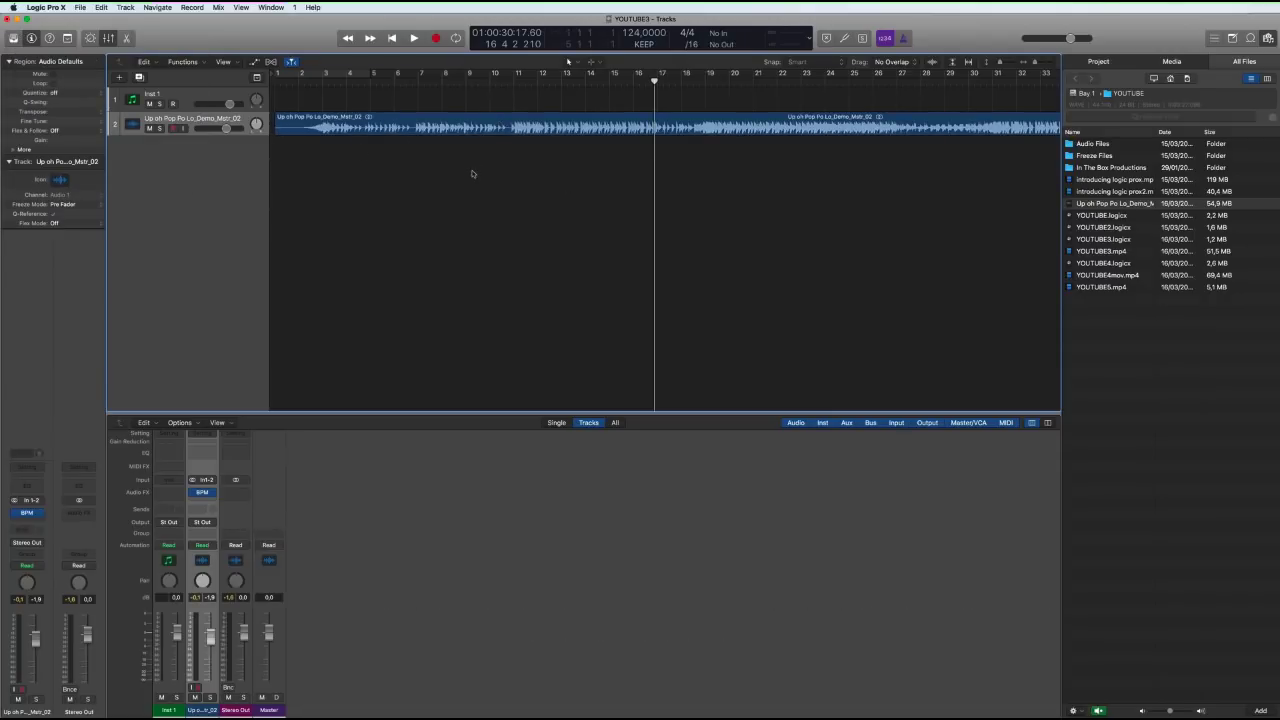
{"action": "left_click", "coordinate": [508, 124]}
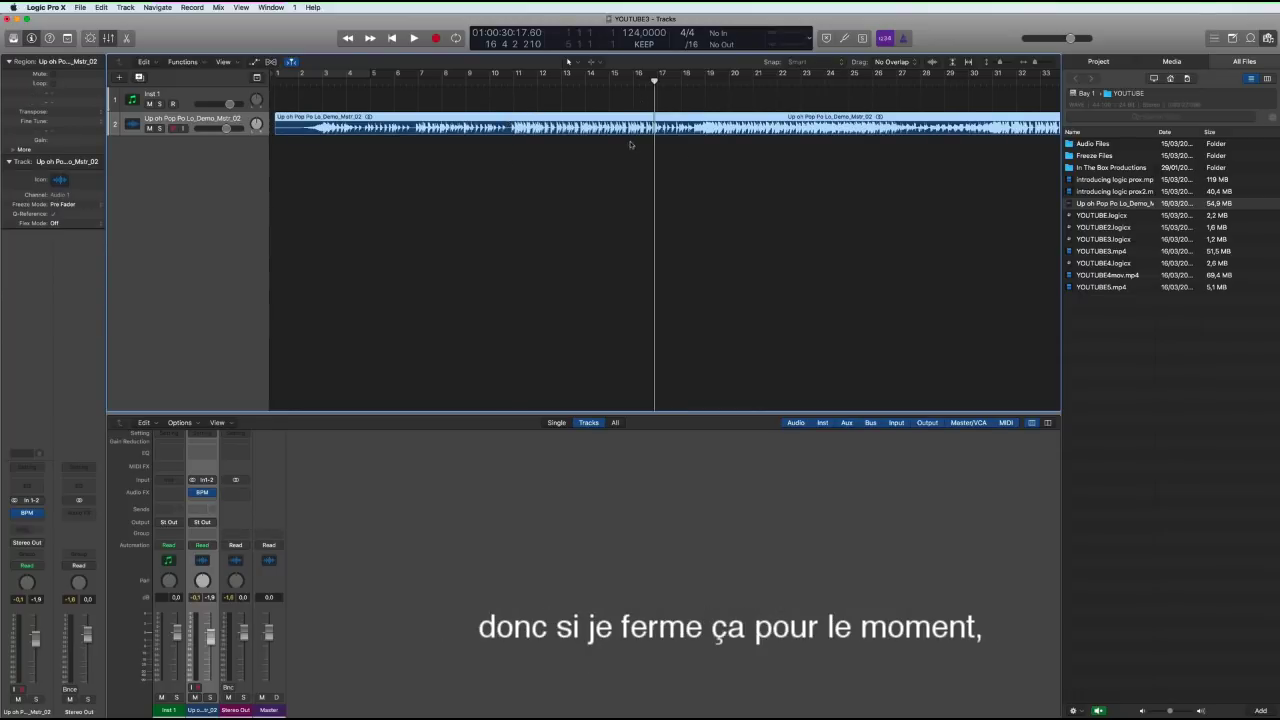
Hide the Browser, enlarge the audio track, and play a cycle range from bar 10 to 12
{"action": "left_click", "coordinate": [1268, 38]}
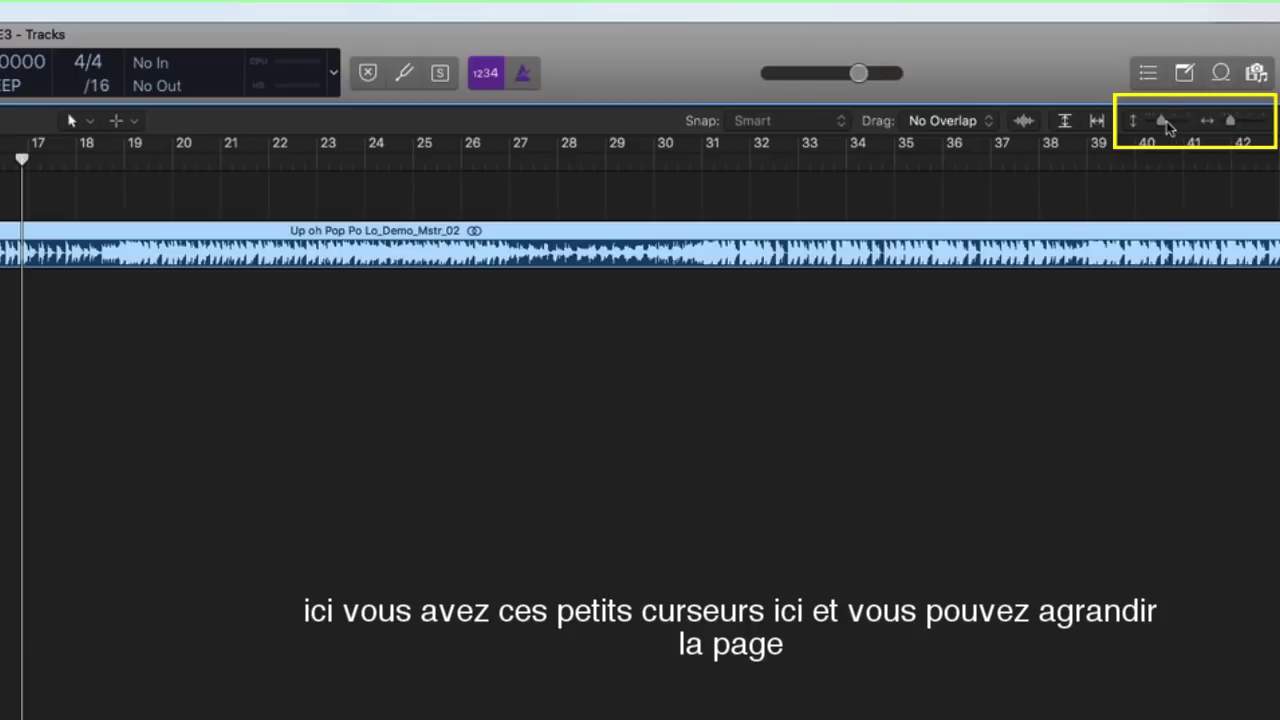
{"action": "mouse_move", "coordinate": [1163, 122]}
{"action": "left_mouse_down"}
{"action": "mouse_move", "coordinate": [1245, 124]}
{"action": "mouse_move", "coordinate": [1177, 124]}
{"action": "left_mouse_up"}
{"action": "scroll", "coordinate": [322, 350], "scroll_direction": "left", "scroll_amount": 10}
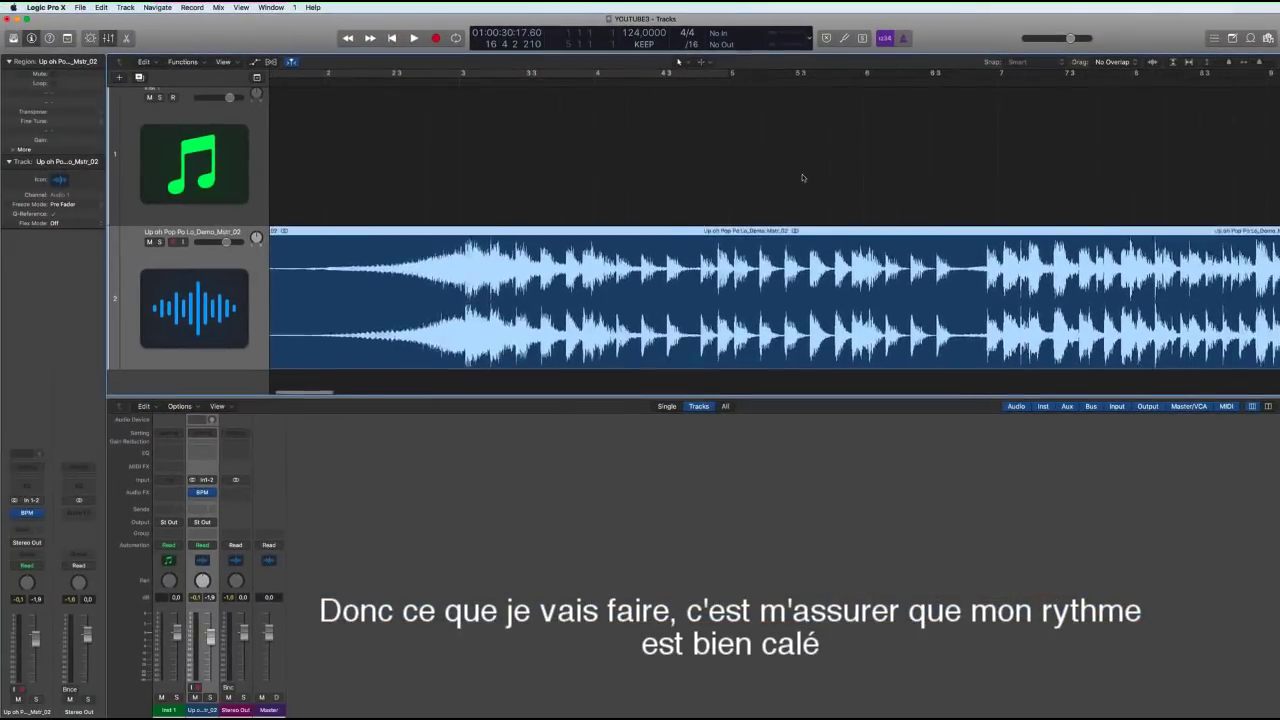
{"action": "scroll", "coordinate": [322, 350], "scroll_direction": "right", "scroll_amount": 2}
{"action": "scroll", "coordinate": [802, 178], "scroll_direction": "right", "scroll_amount": 4}
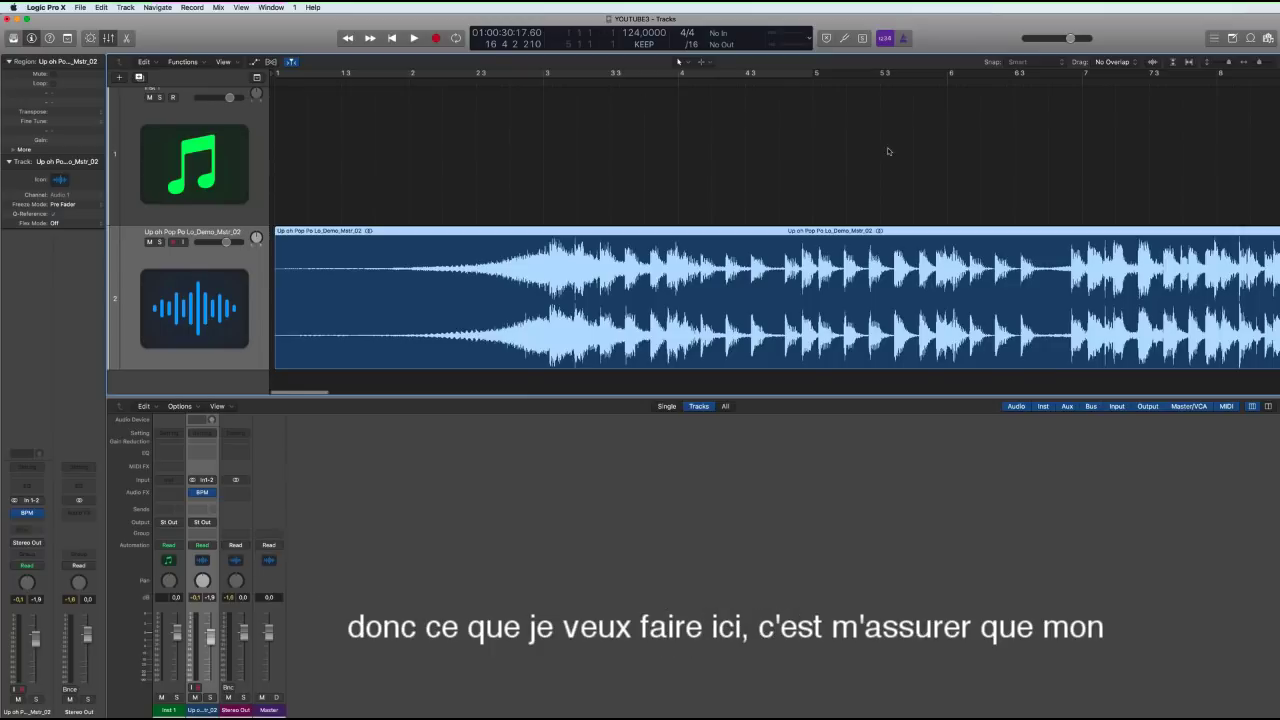
{"action": "scroll", "coordinate": [888, 151], "scroll_direction": "right", "scroll_amount": 7}
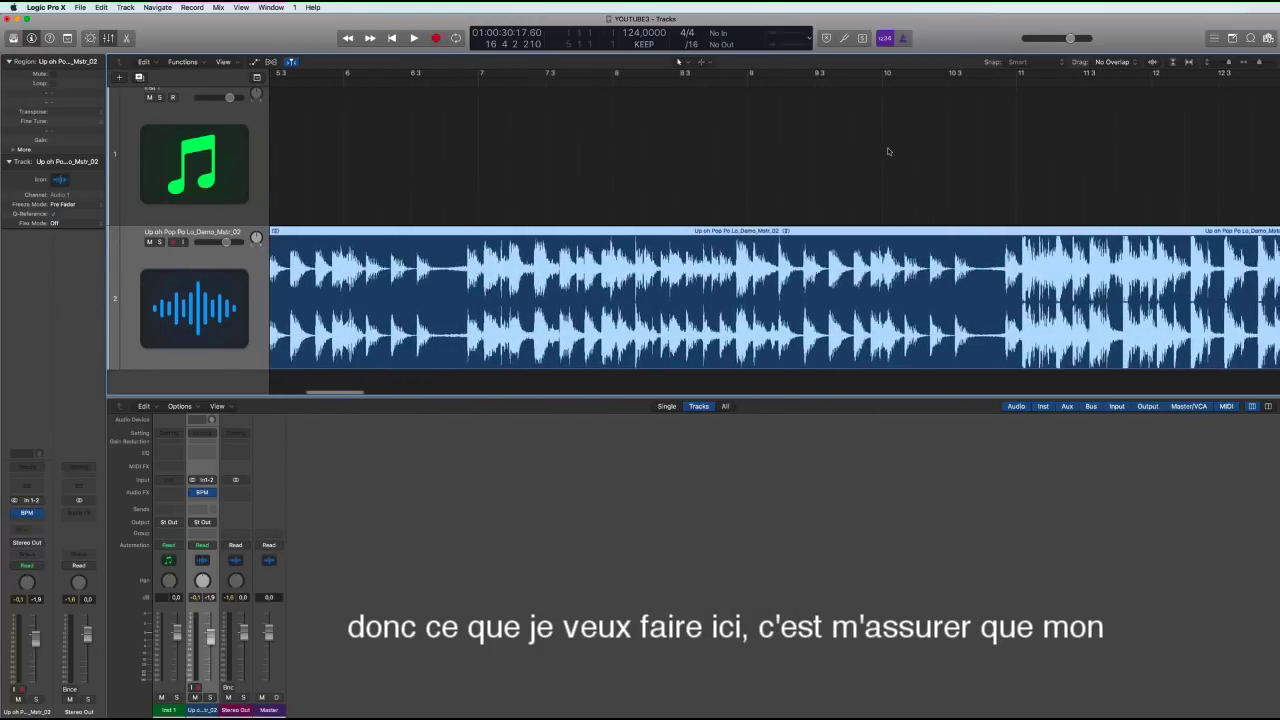
{"action": "left_click_drag", "start_coordinate": [886, 73], "coordinate": [1150, 74]}
{"action": "key", "text": "space"}
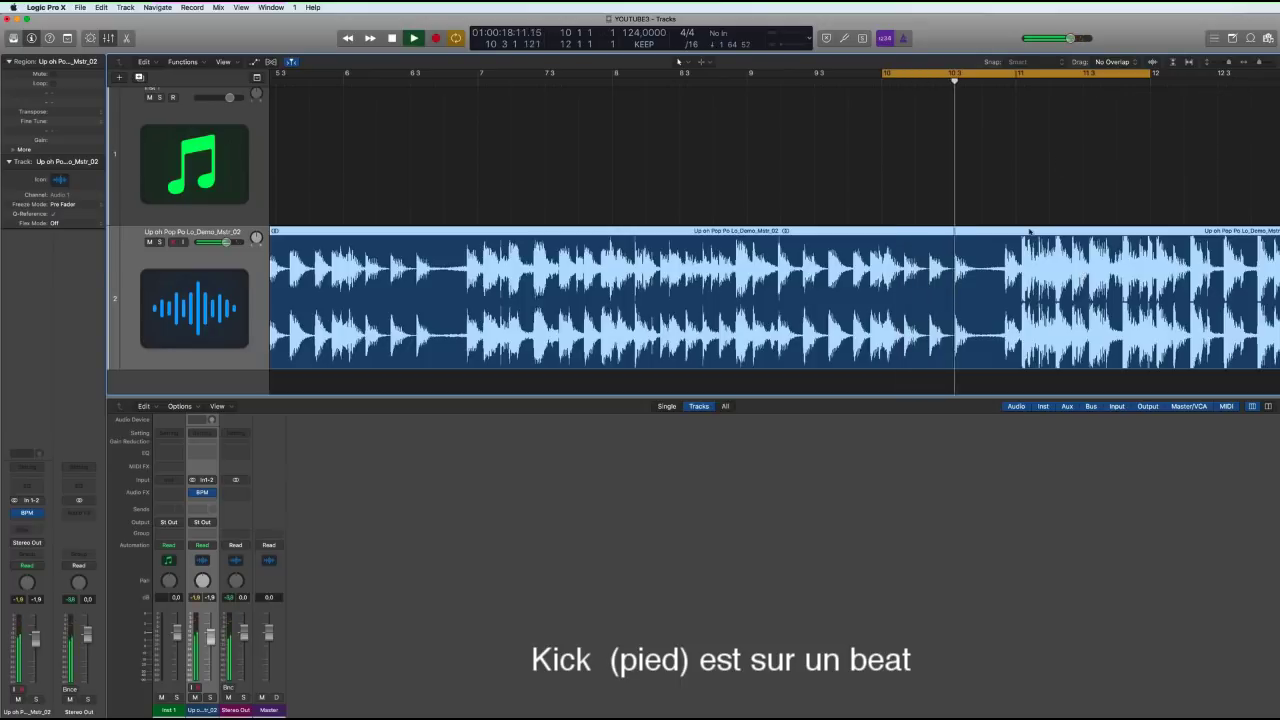
{"action": "key", "text": "space"}
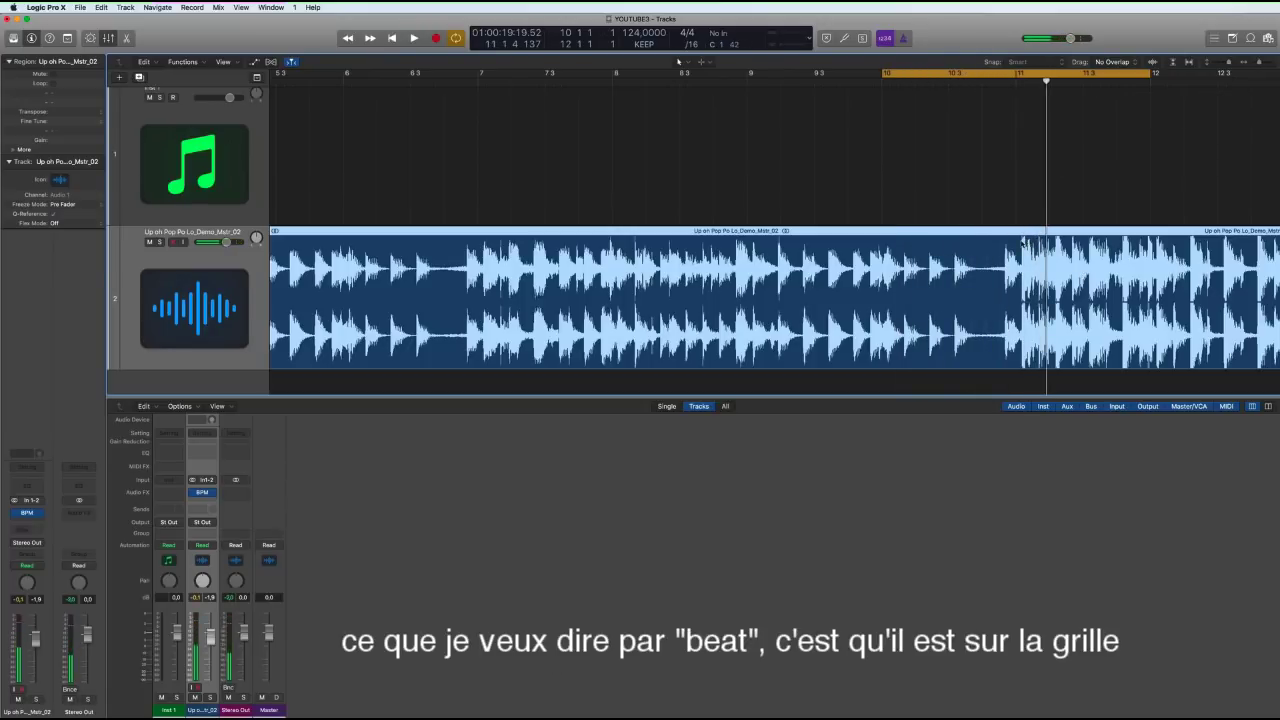
Trim the region's silent start, shift it slightly earlier onto the grid, and play with cycle on
{"action": "scroll", "coordinate": [1023, 206], "scroll_direction": "left", "scroll_amount": 15}
{"action": "key", "text": "super+Right"}
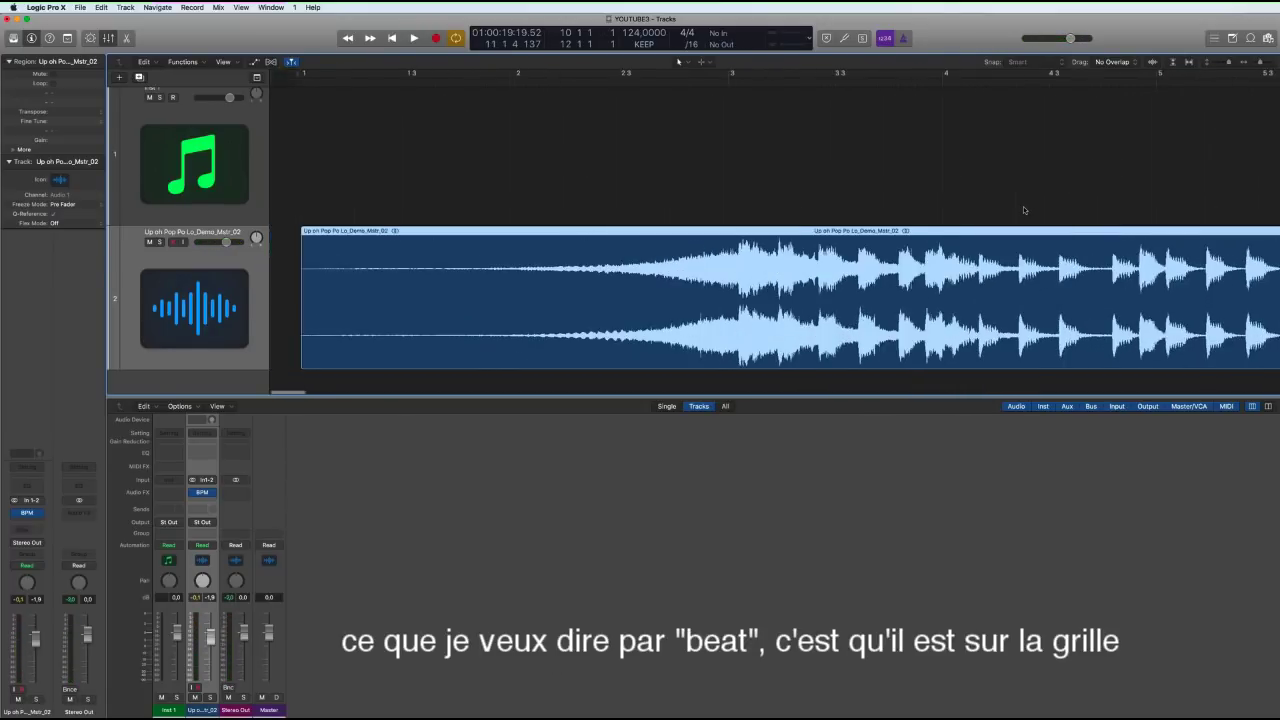
{"action": "left_click_drag", "start_coordinate": [277, 364], "coordinate": [297, 366]}
{"action": "scroll", "coordinate": [363, 350], "scroll_direction": "right", "scroll_amount": 15}
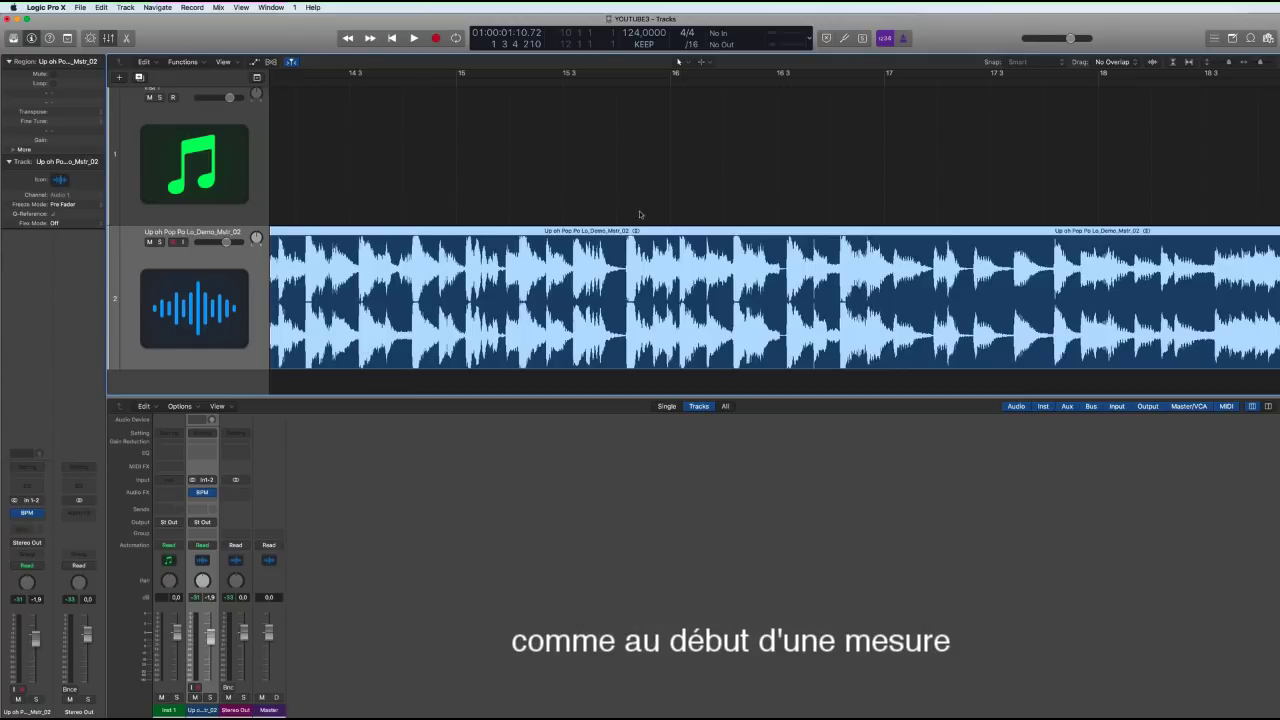
{"action": "left_click_drag", "start_coordinate": [636, 231], "coordinate": [628, 231]}
{"action": "scroll", "coordinate": [584, 198], "scroll_direction": "left", "scroll_amount": 10}
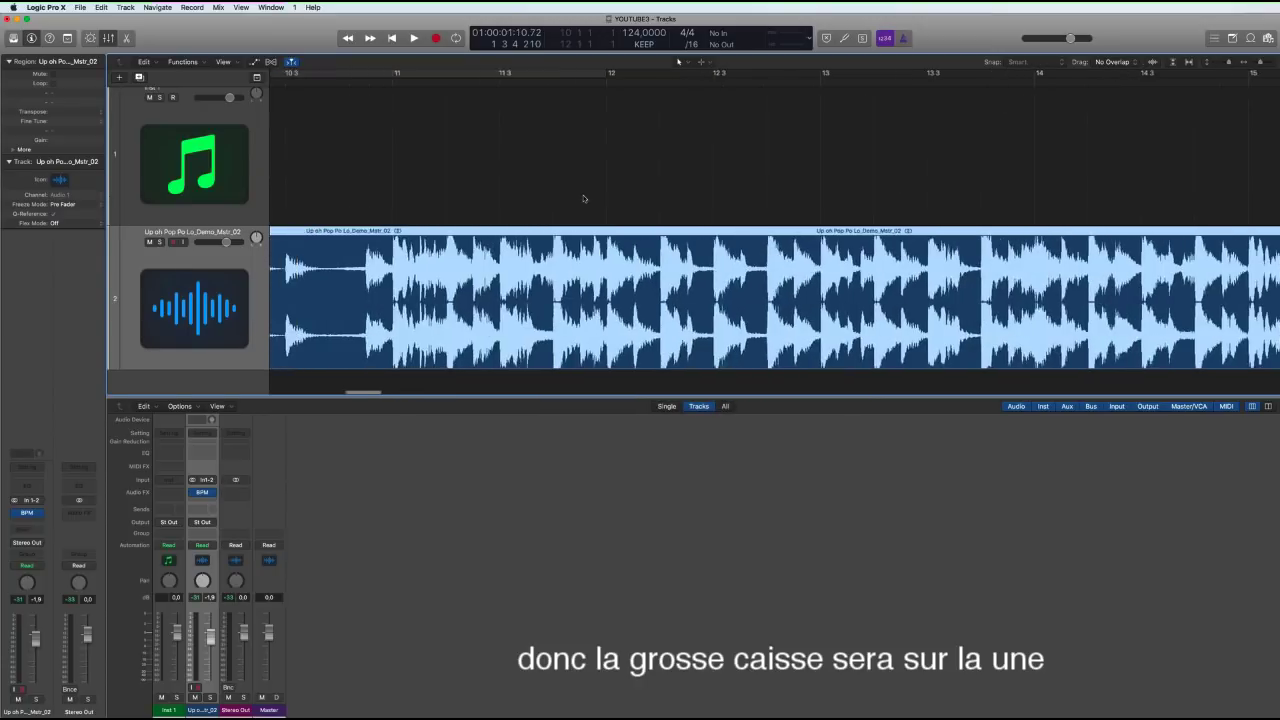
{"action": "scroll", "coordinate": [584, 198], "scroll_direction": "left", "scroll_amount": 3}
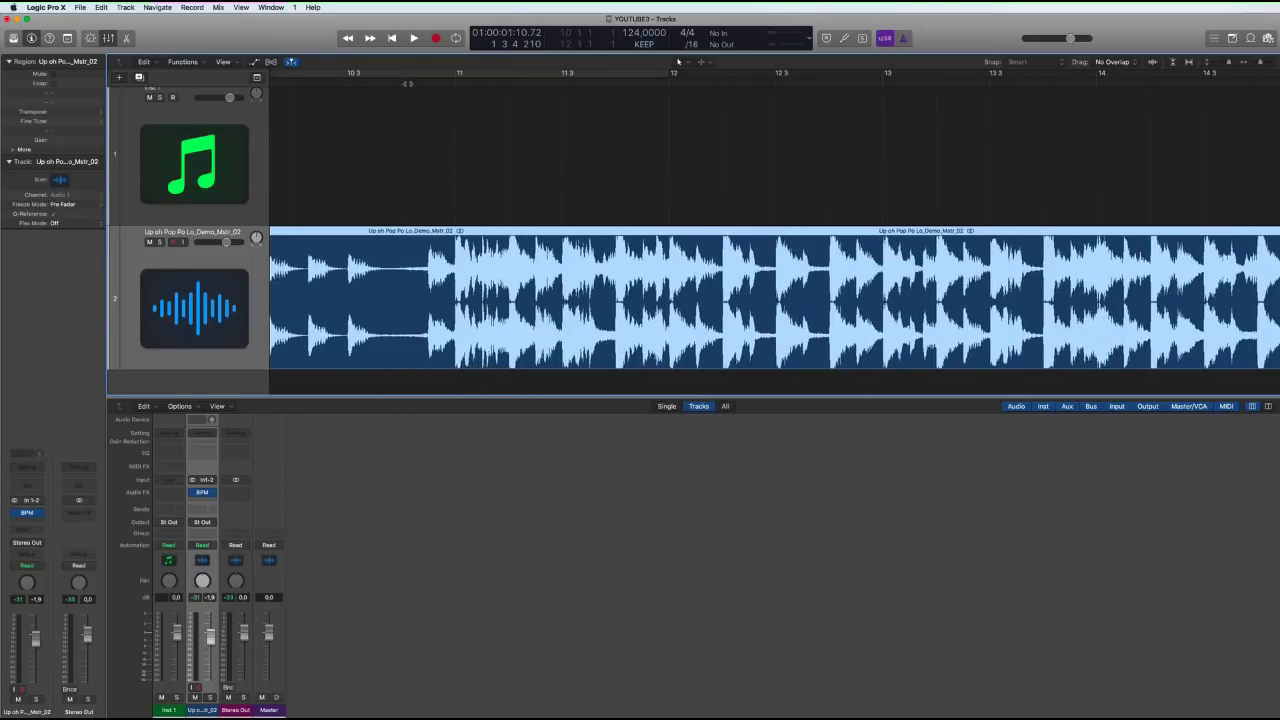
{"action": "key", "text": "space"}
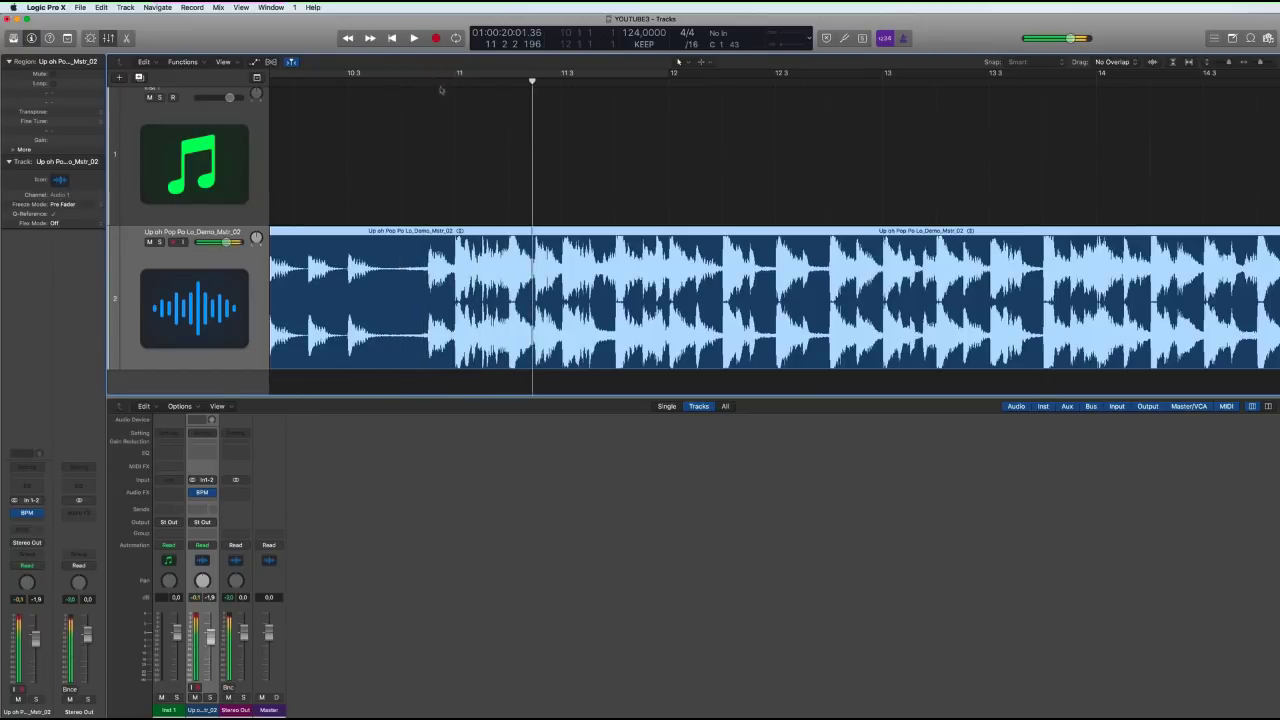
{"action": "key", "text": "c"}
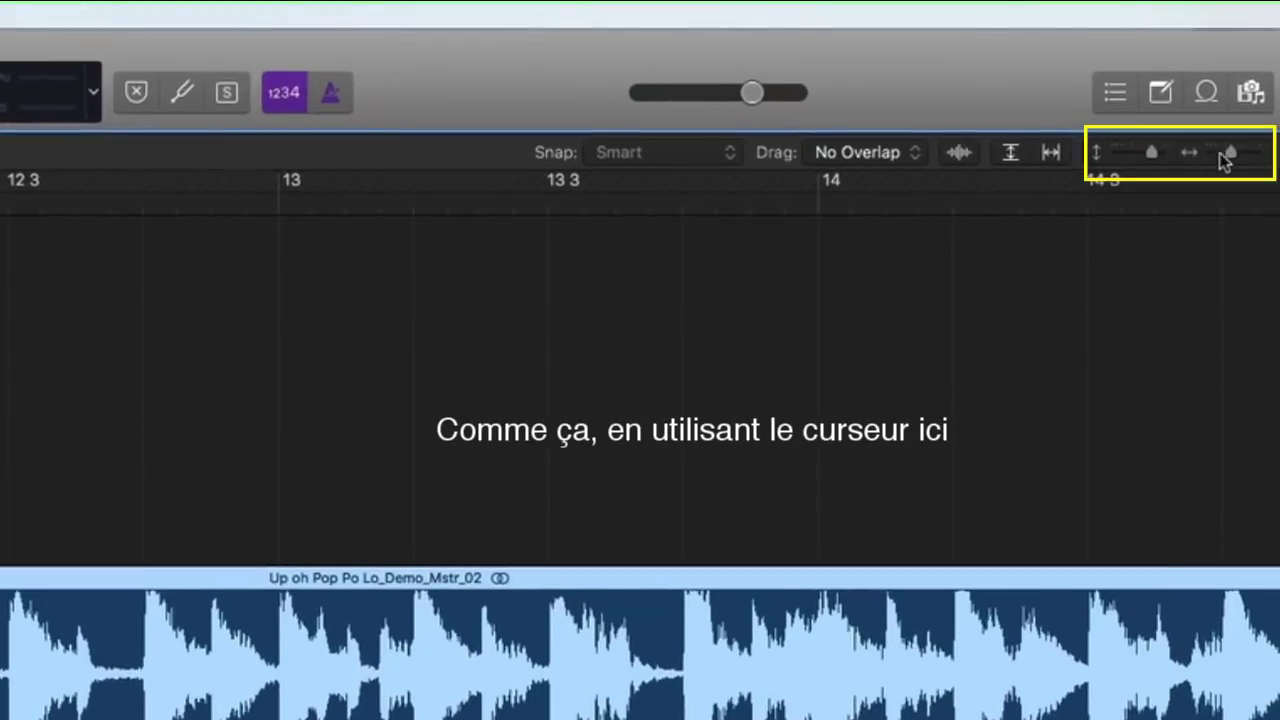
Zoom deep into the waveform, nudge the region to start at 1 1 1 130, and play
{"action": "left_click_drag", "start_coordinate": [1234, 157], "coordinate": [1255, 152]}
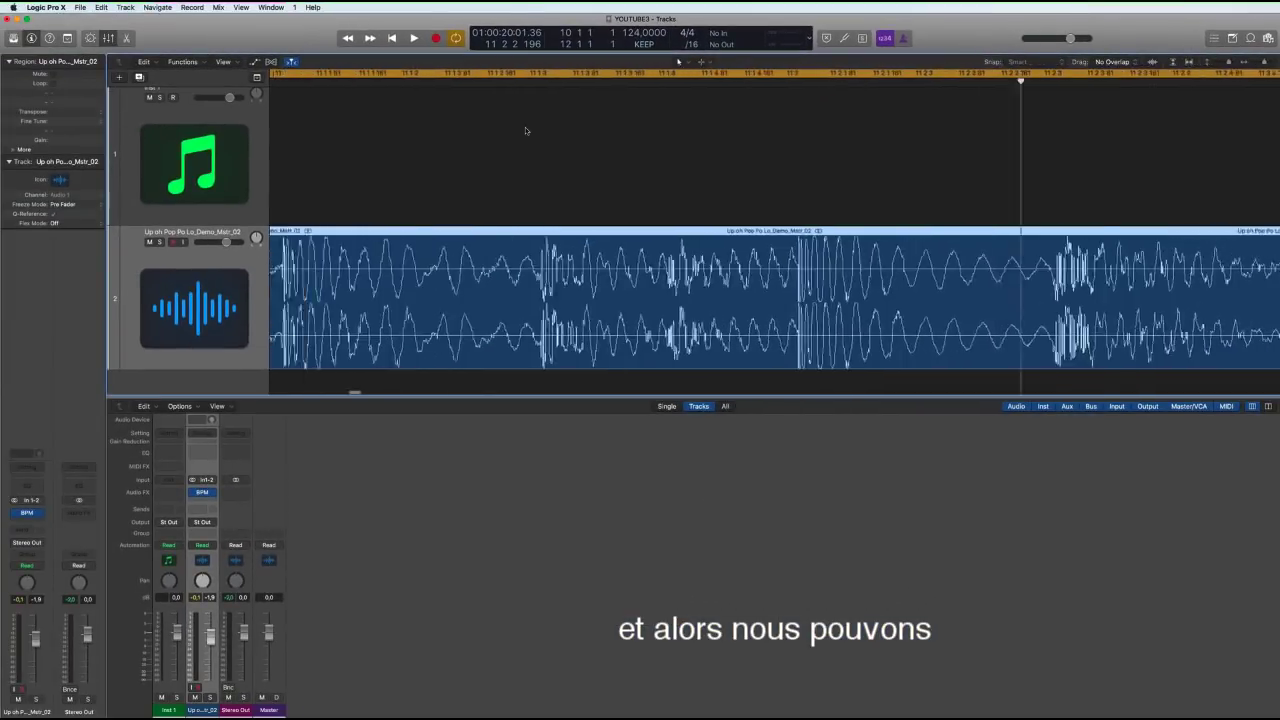
{"action": "scroll", "coordinate": [525, 127], "scroll_direction": "left", "scroll_amount": 5}
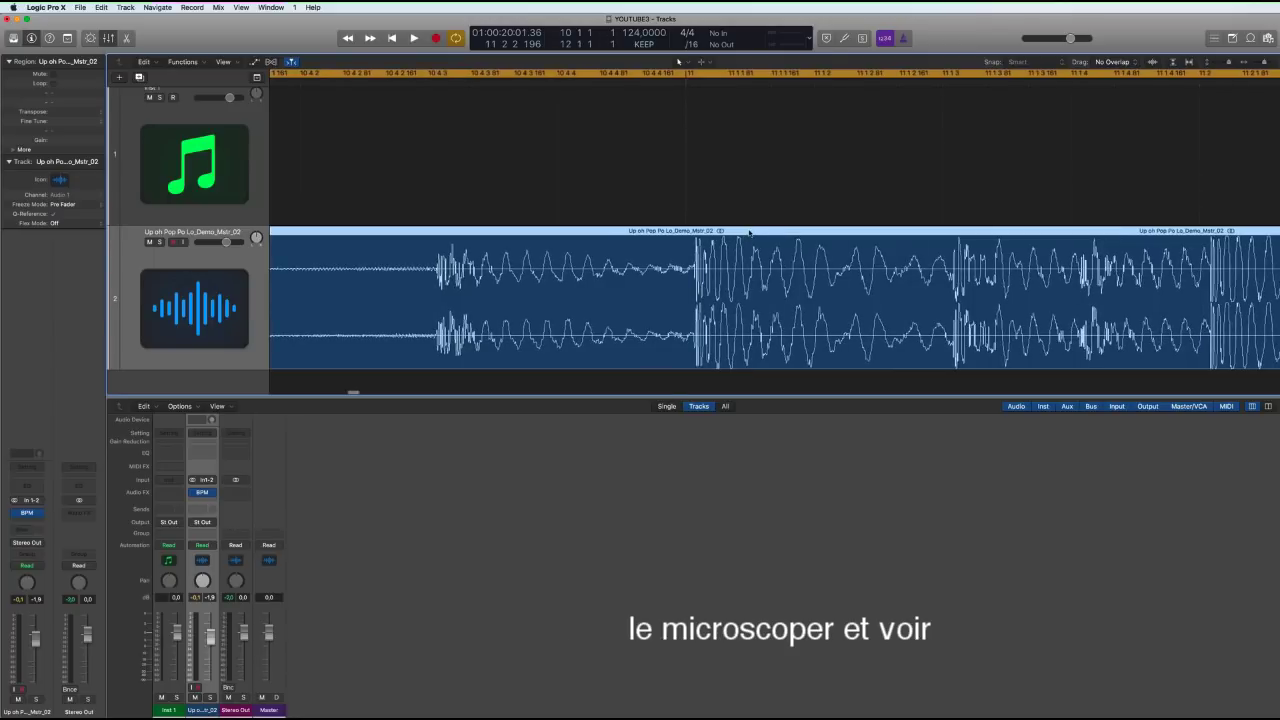
{"action": "left_click_drag", "start_coordinate": [749, 231], "coordinate": [748, 230]}
{"action": "left_click_drag", "start_coordinate": [744, 147], "coordinate": [743, 140]}
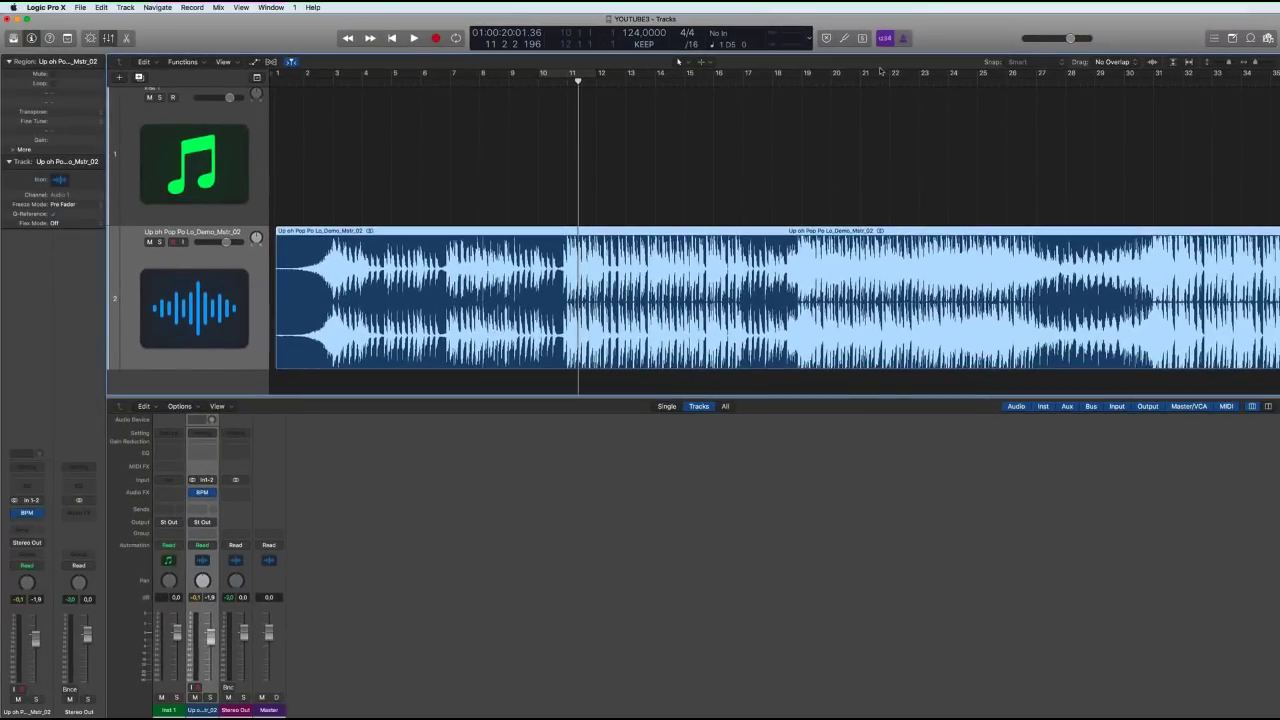
{"action": "key", "text": "space"}
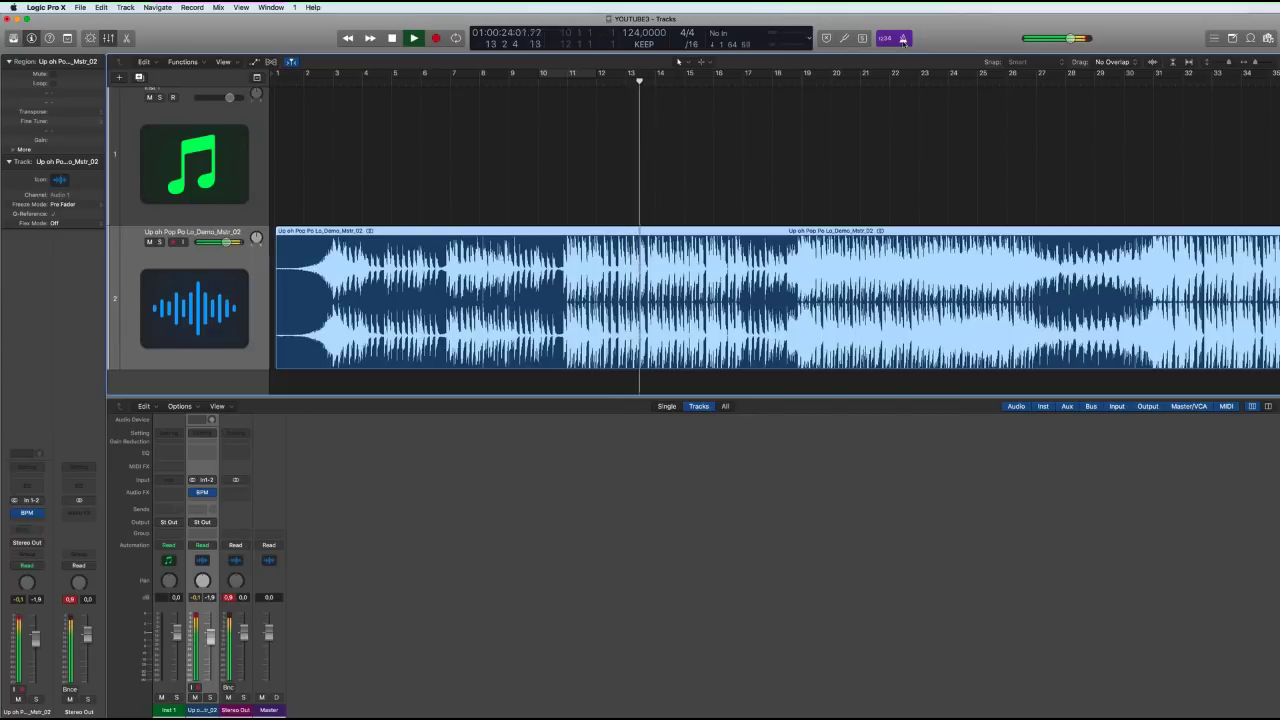
Lower the audio track to -28.0 dB and play it with the metronome click on
{"action": "left_click", "coordinate": [221, 240]}
{"action": "left_click_drag", "start_coordinate": [221, 240], "coordinate": [167, 240]}
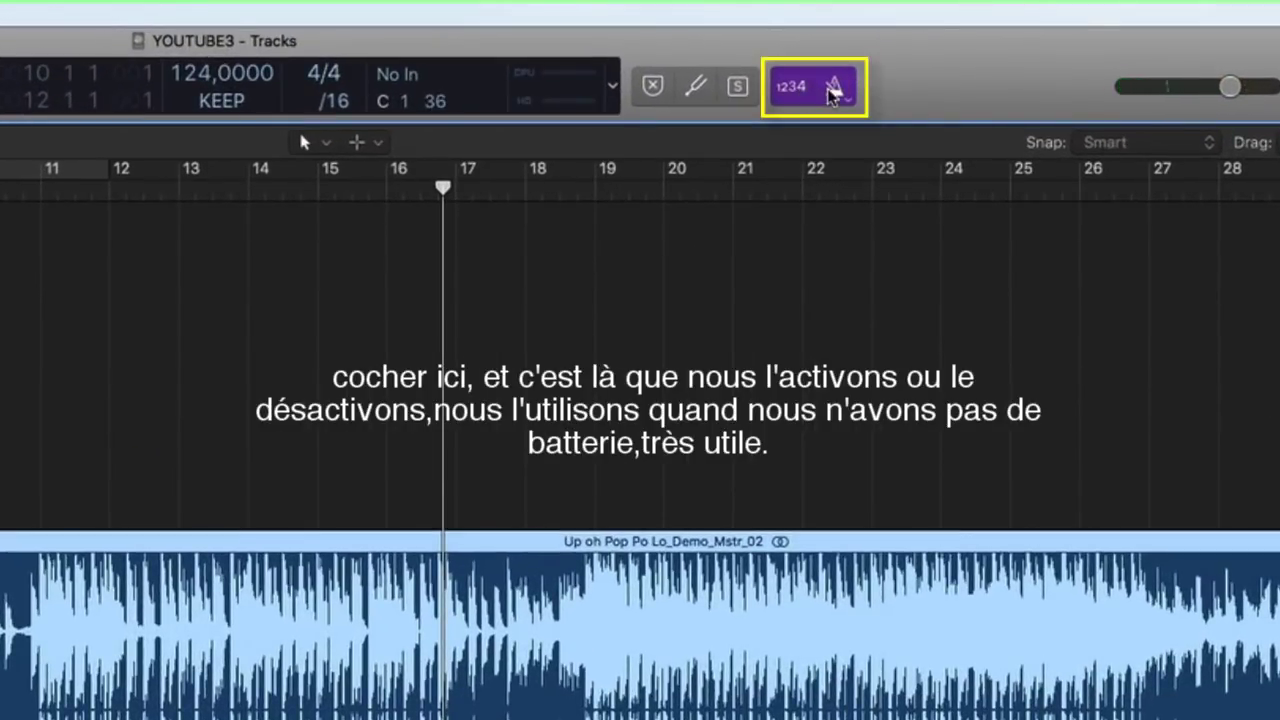
{"action": "left_click", "coordinate": [833, 88]}
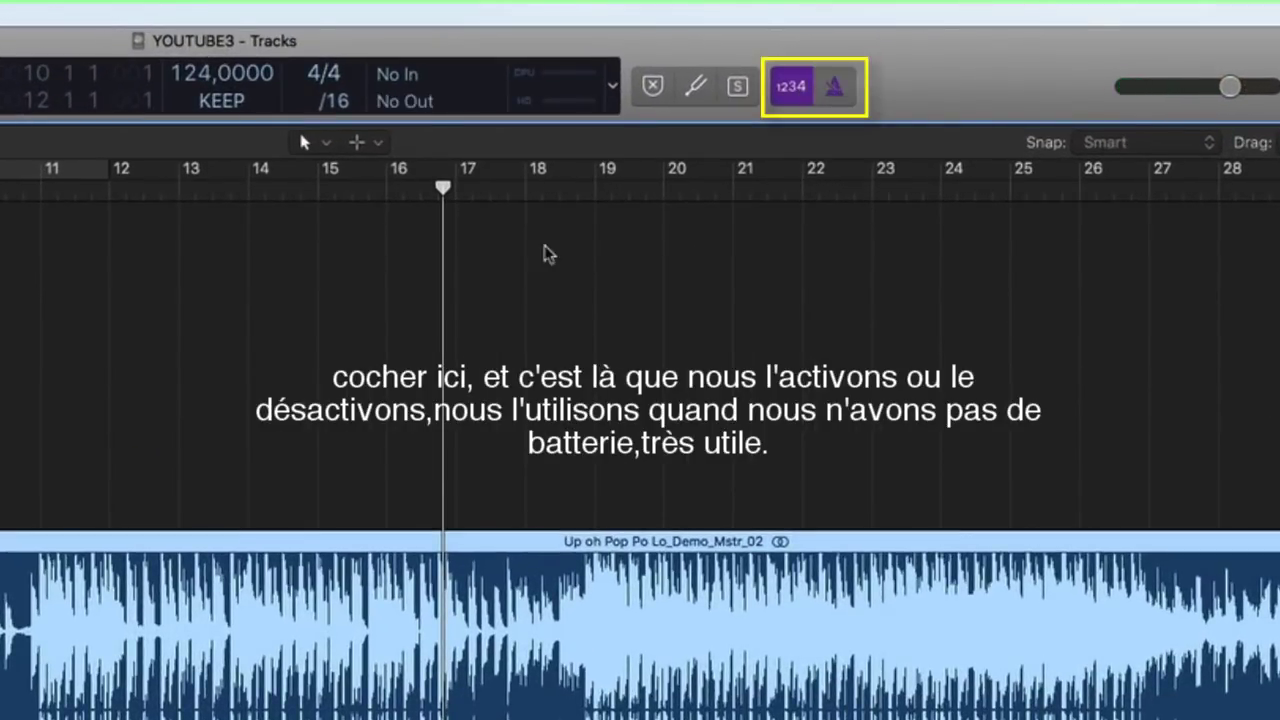
{"action": "left_click", "coordinate": [836, 90]}
{"action": "key", "text": "space"}
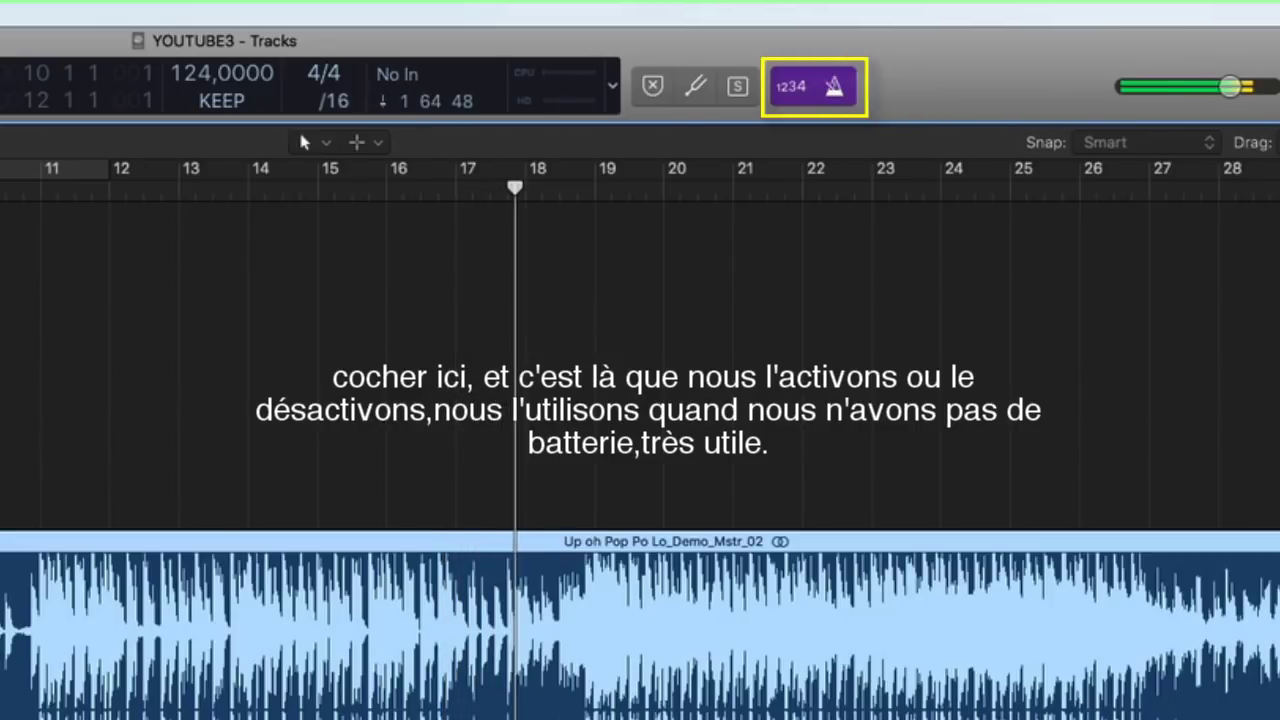
{"action": "key", "text": "space"}
{"action": "key", "text": "k"}
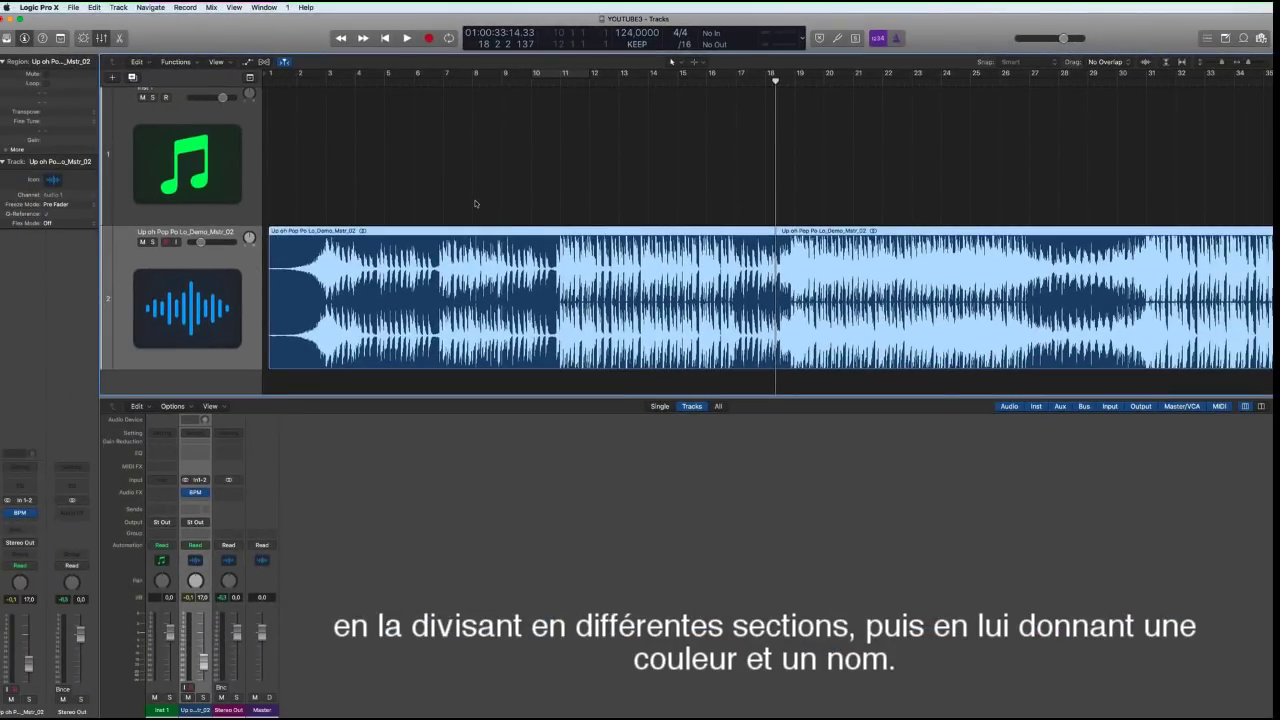
Zoom to fit the whole song and drag the playhead back to bar 1
{"action": "key", "text": "z"}
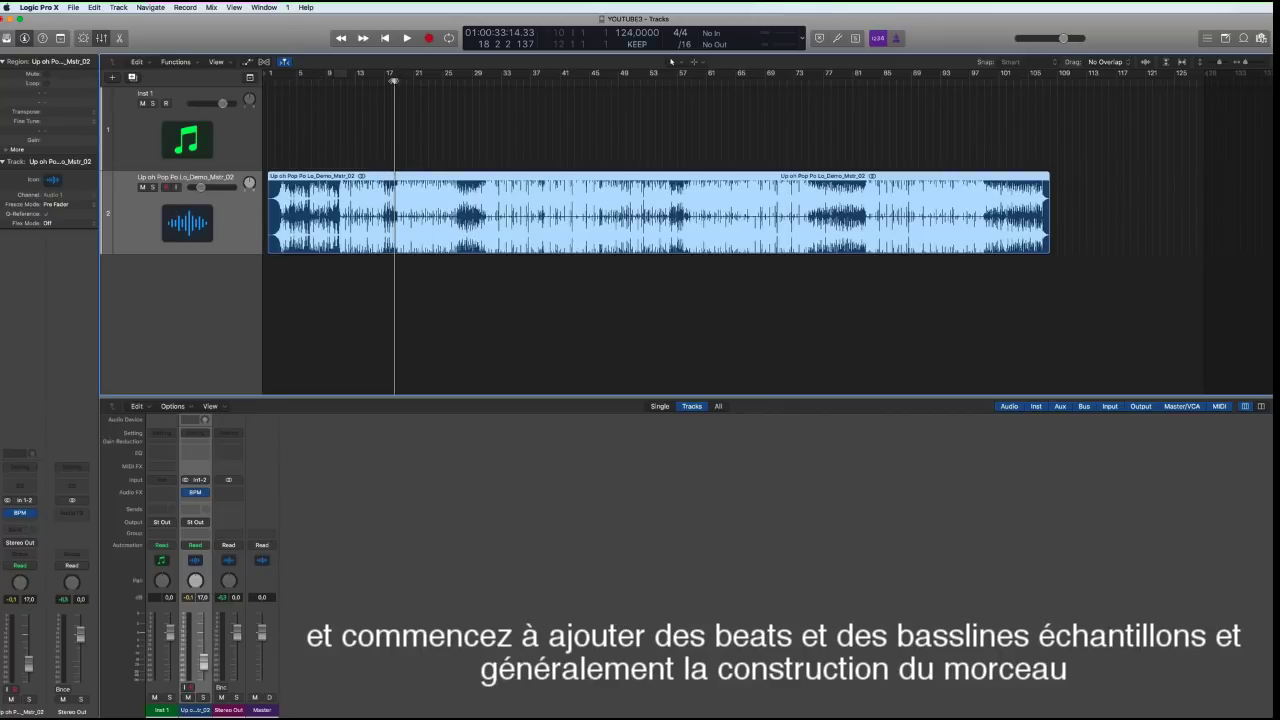
{"action": "left_click_drag", "start_coordinate": [394, 78], "coordinate": [274, 78]}
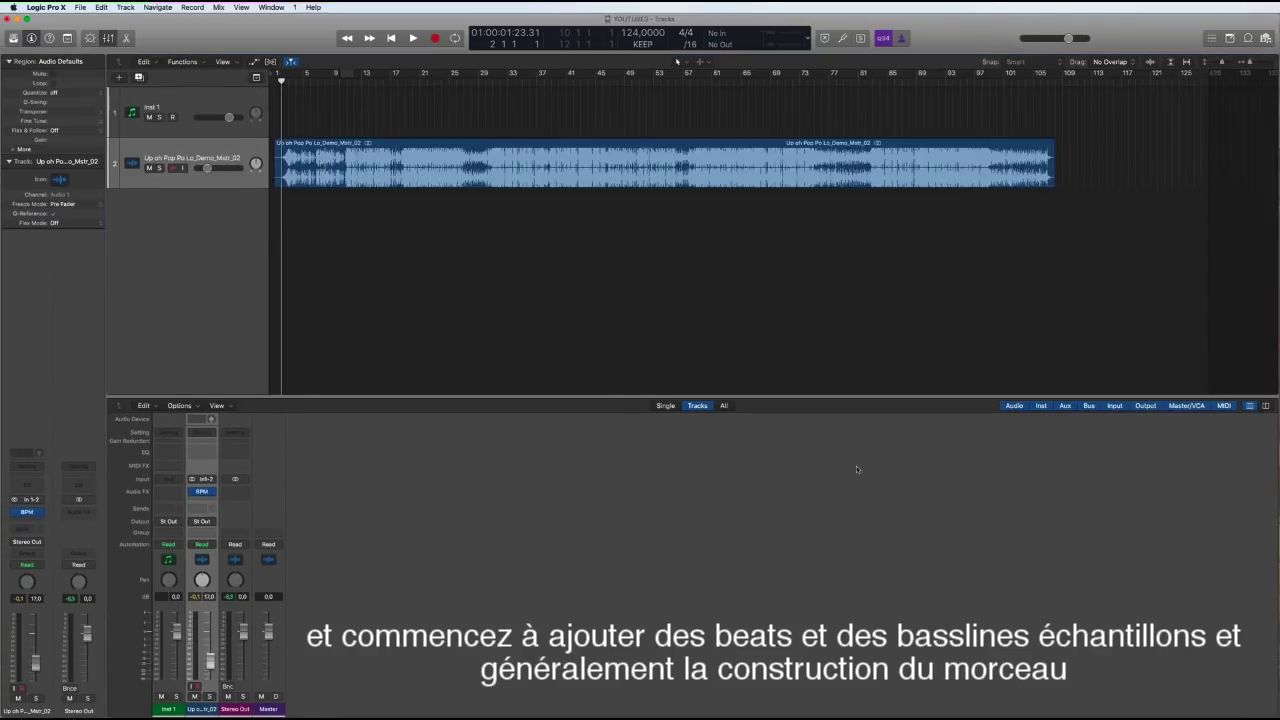